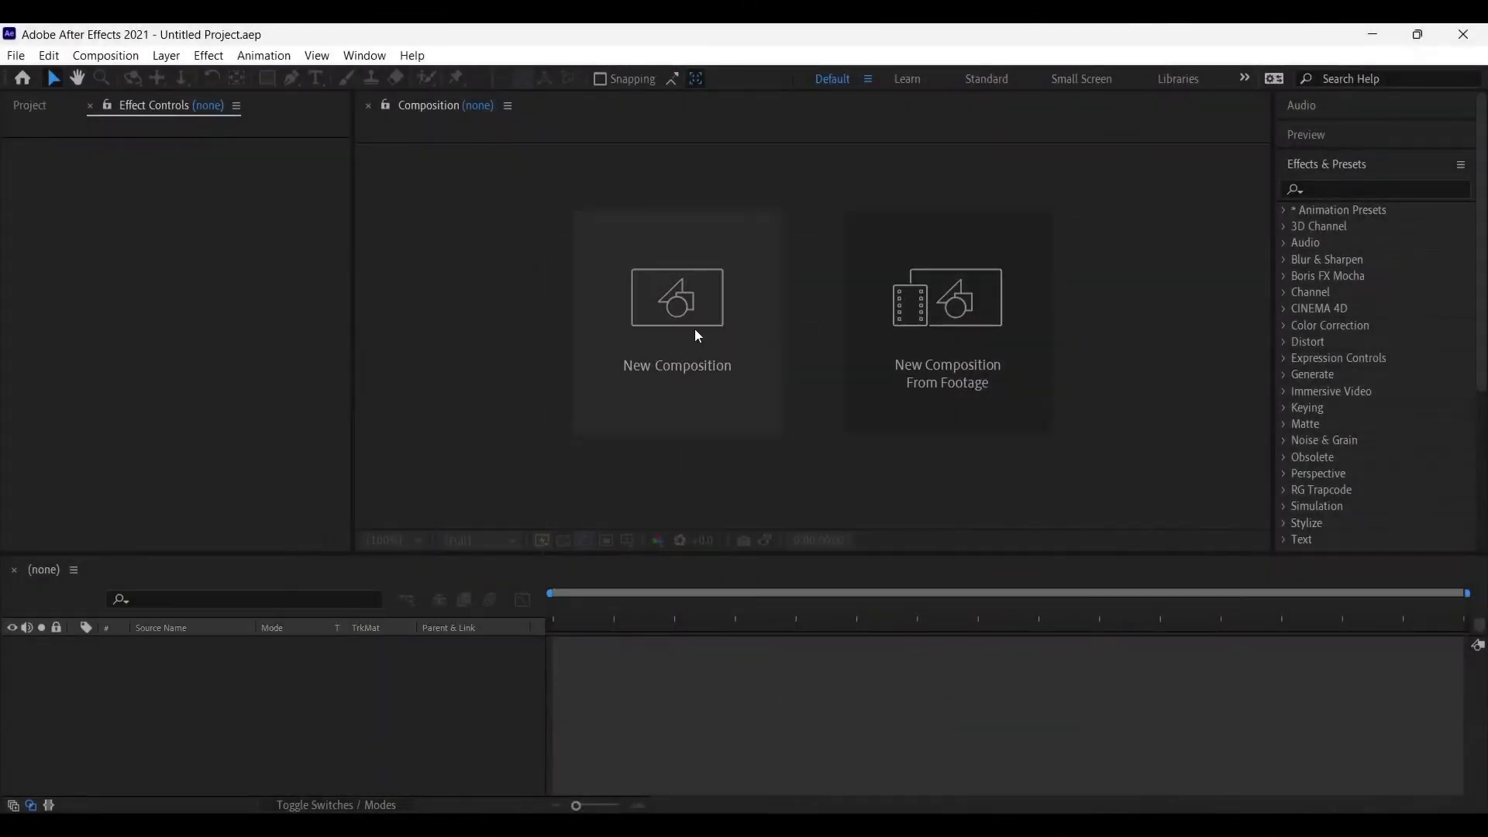
# - Create a new composition named 'emiter'
pyautogui.click(694, 329)
pyautogui.press('BackSpace')
pyautogui.write('emiter')
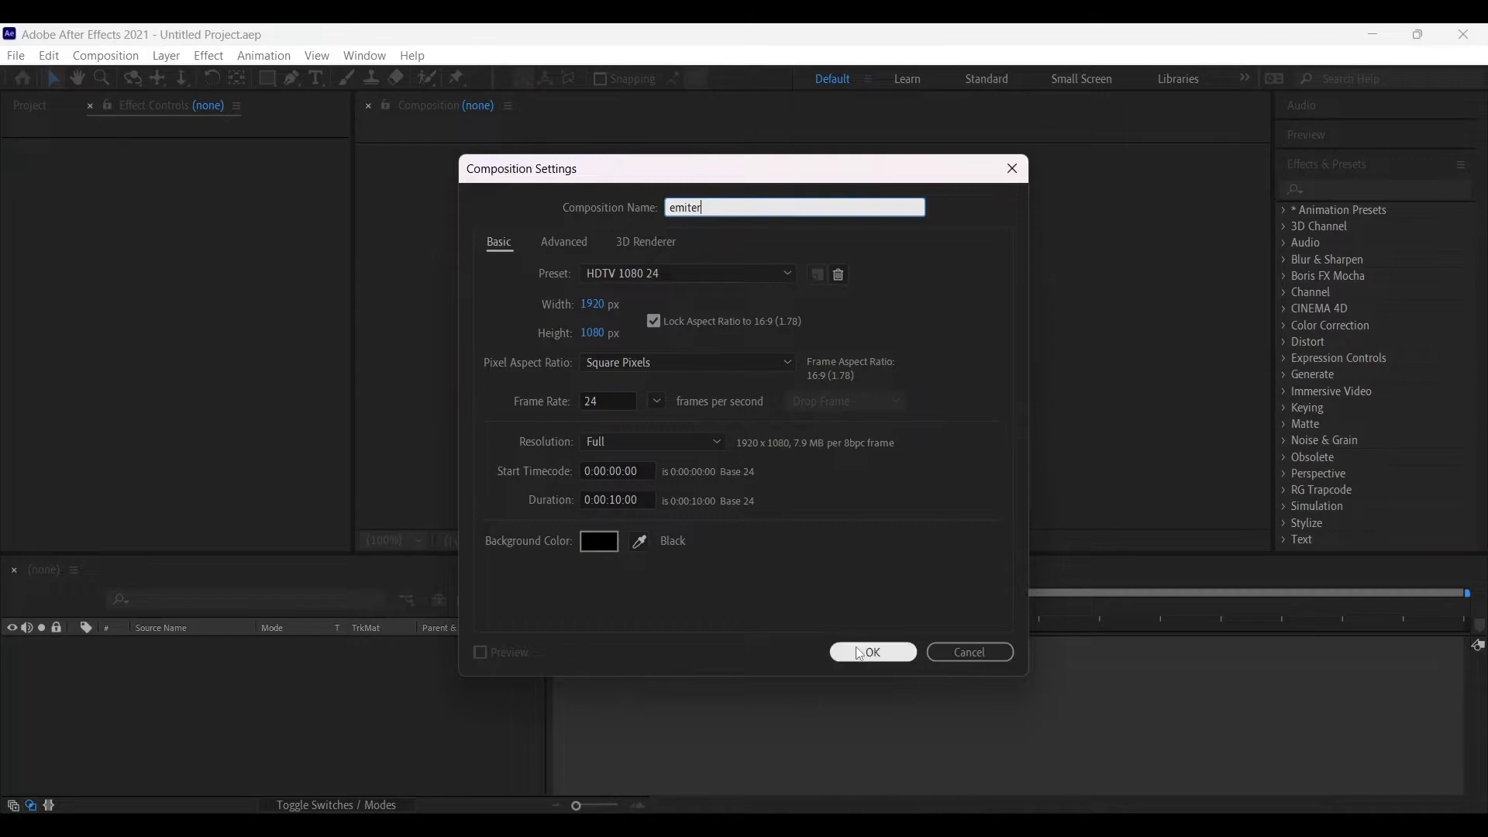
pyautogui.click(857, 648)
# - Import avengers1.png, add it as a layer in emiter and scale it up
pyautogui.doubleClick(233, 412)
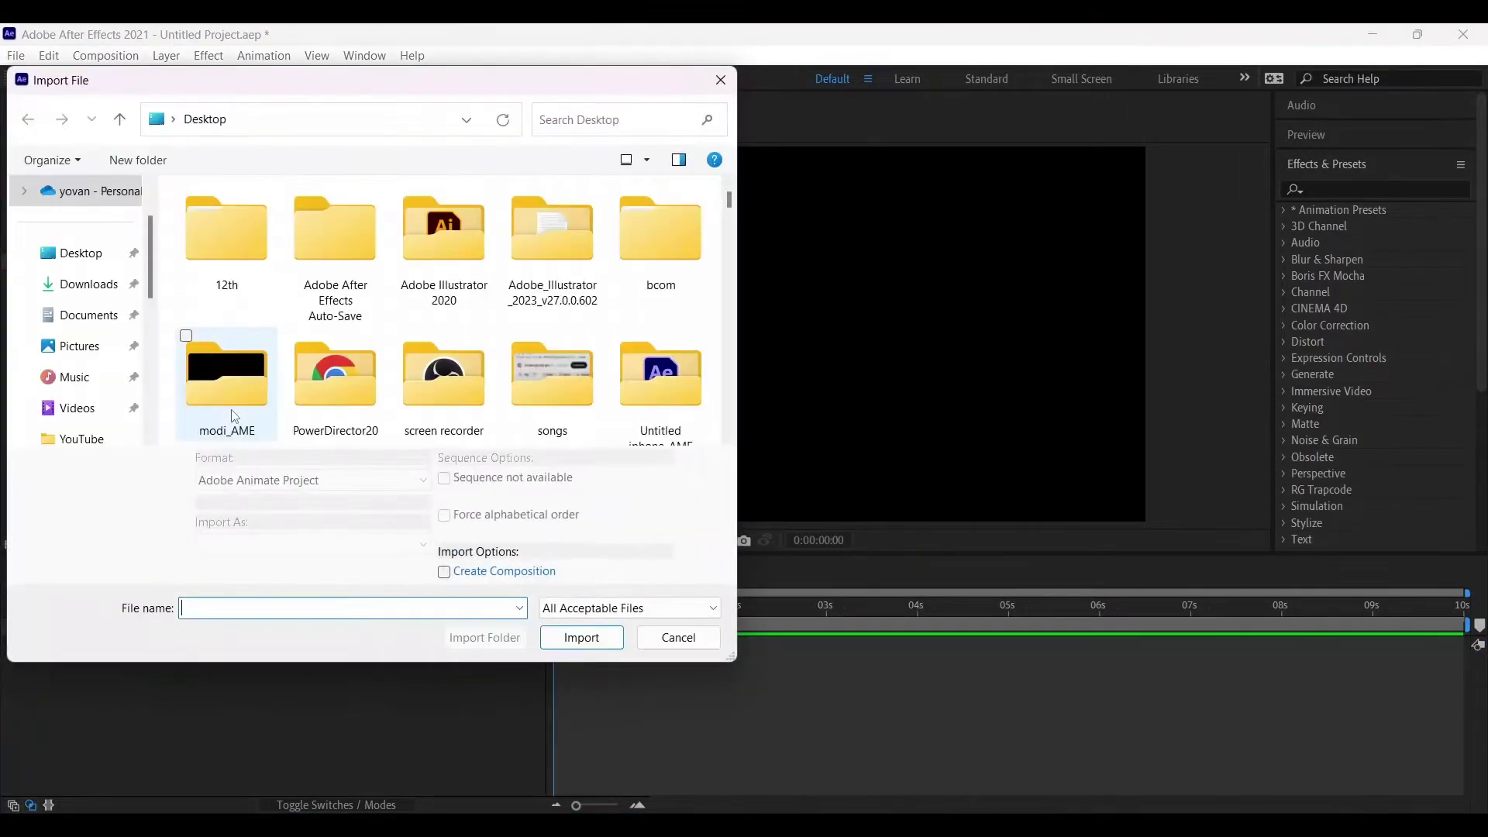
pyautogui.scroll(-10, 237, 409)
pyautogui.doubleClick(226, 232)
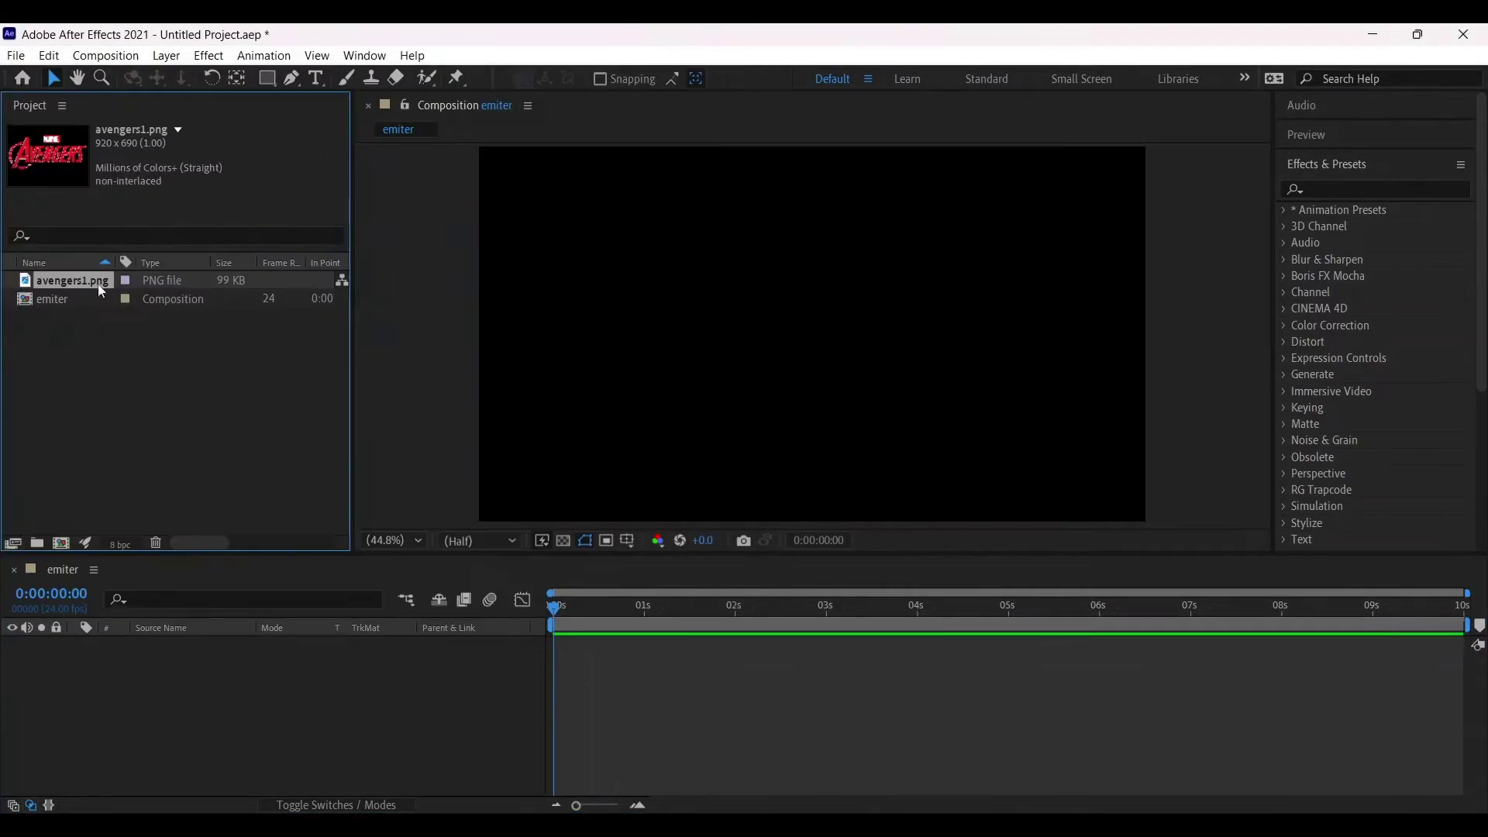
pyautogui.moveTo(62, 276); pyautogui.dragTo(44, 600)
pyautogui.moveTo(51, 667); pyautogui.dragTo(53, 668)
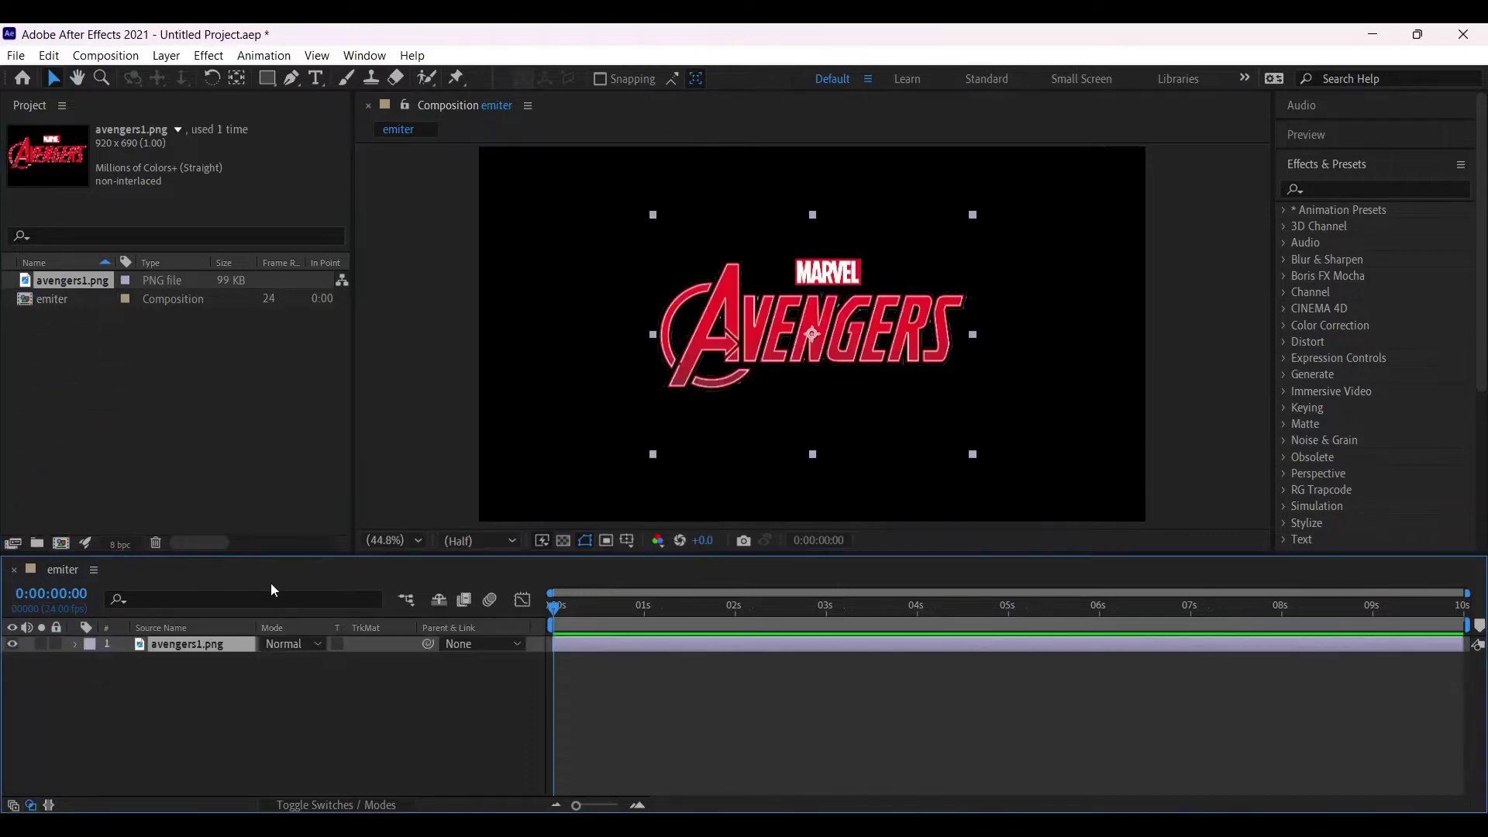
pyautogui.click(653, 455)
pyautogui.moveTo(654, 462); pyautogui.dragTo(604, 500)
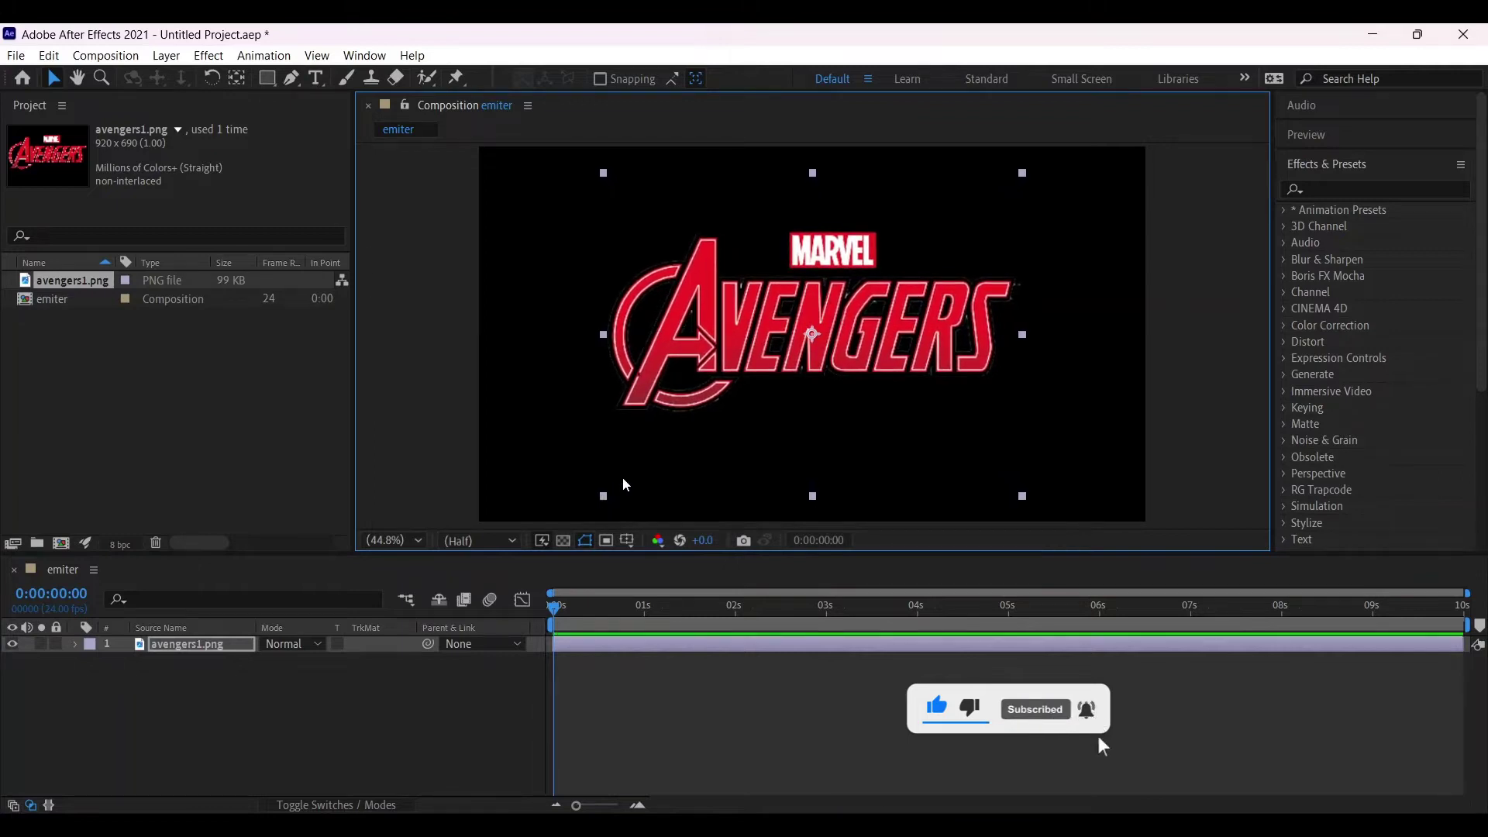
# - Pre-compose the Avengers logo layer into a new 'logo' composition, moving all attributes
pyautogui.rightClick(224, 639)
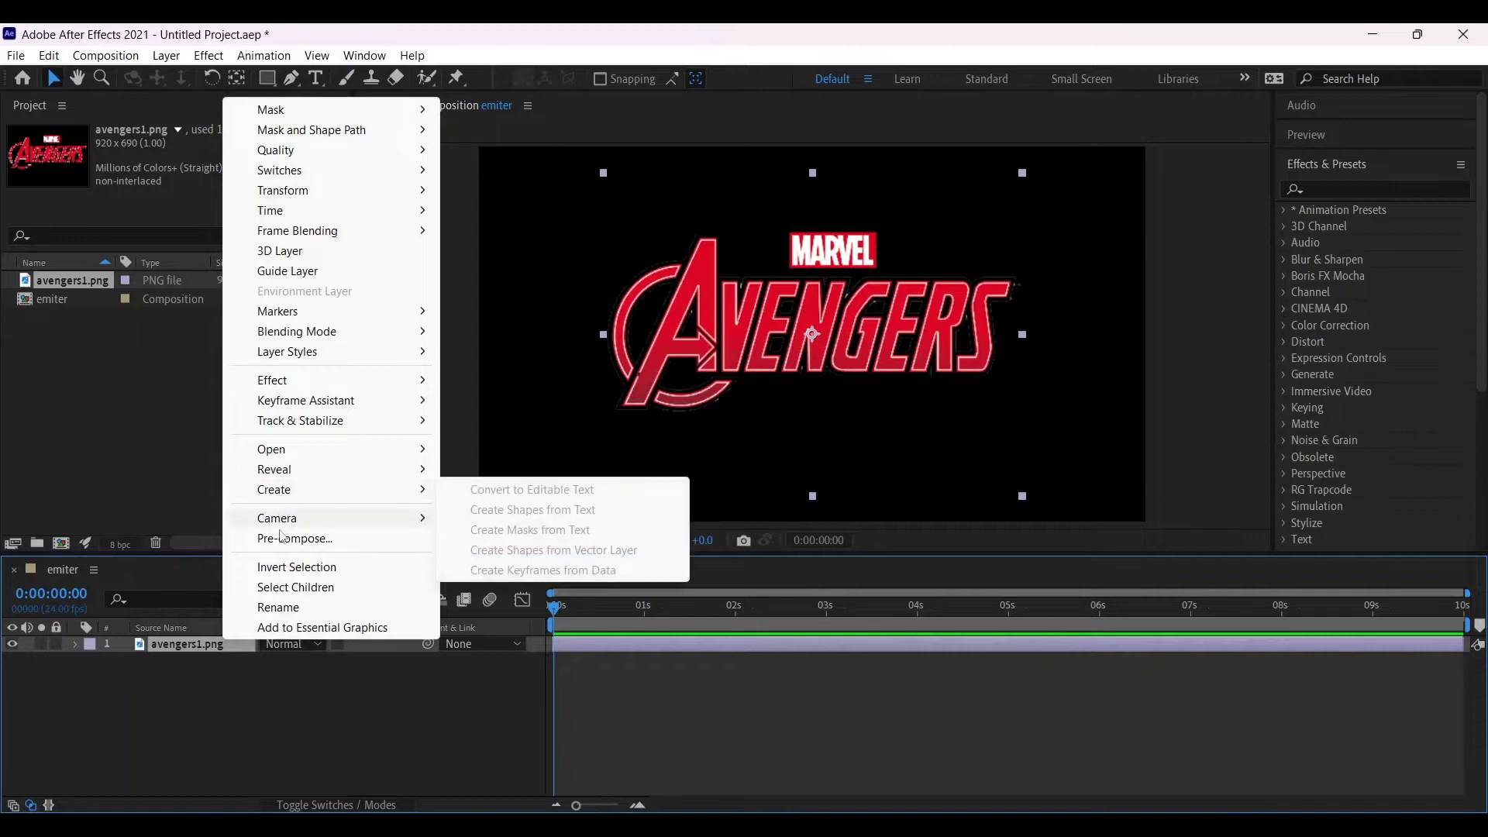
pyautogui.click(280, 538)
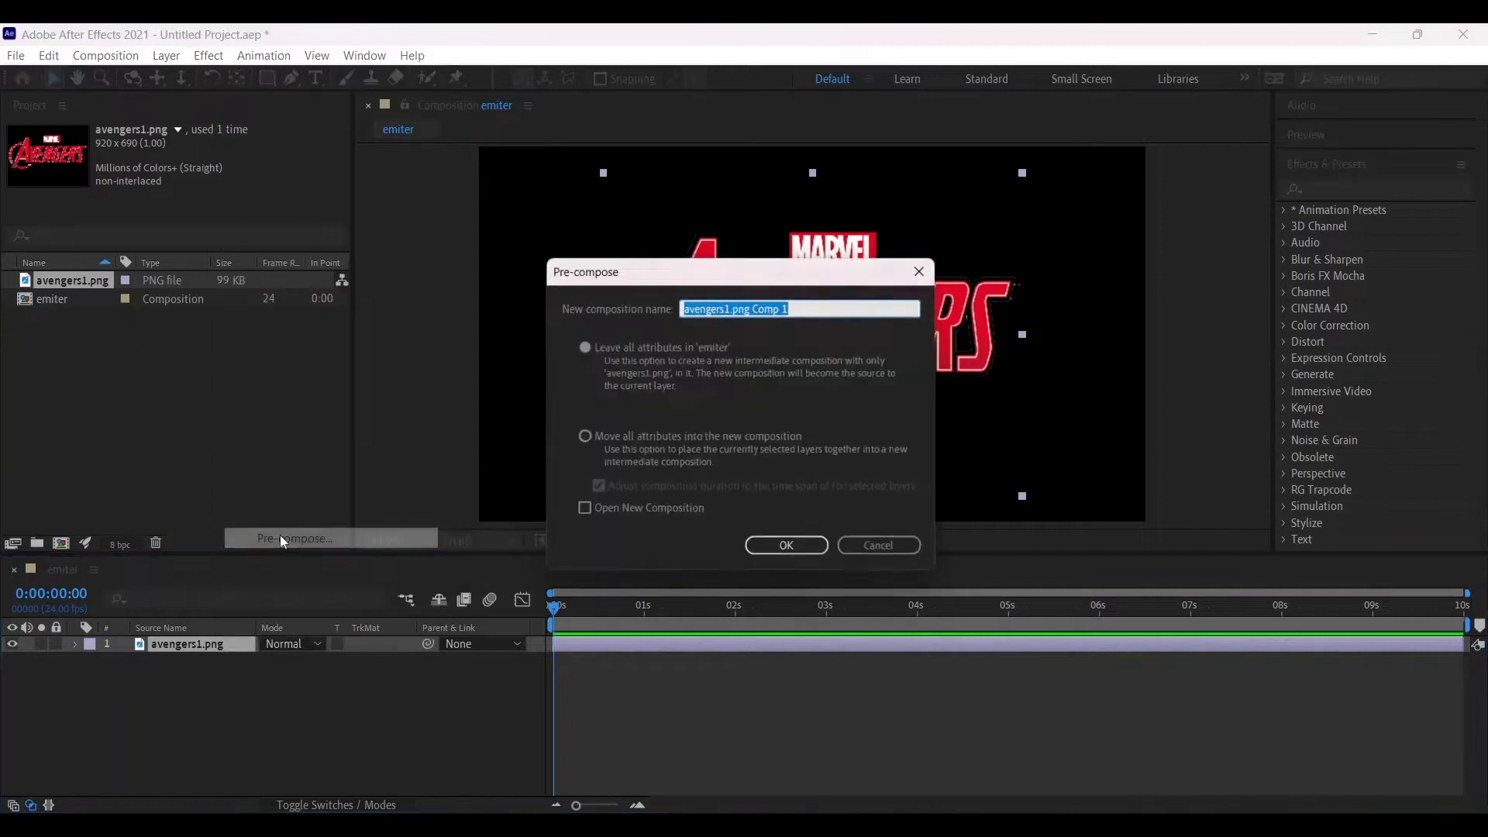
pyautogui.click(581, 438)
pyautogui.click(796, 304)
pyautogui.press('BackSpace')
pyautogui.press('BackSpace')
pyautogui.press('BackSpace')
pyautogui.press('BackSpace')
pyautogui.press('BackSpace')
pyautogui.press('BackSpace')
pyautogui.press('BackSpace')
pyautogui.press('BackSpace')
pyautogui.press('BackSpace')
pyautogui.press('BackSpace')
pyautogui.press('BackSpace')
pyautogui.press('BackSpace')
pyautogui.press('BackSpace')
pyautogui.press('BackSpace')
pyautogui.press('BackSpace')
pyautogui.press('BackSpace')
pyautogui.press('BackSpace')
pyautogui.press('BackSpace')
pyautogui.press('BackSpace')
pyautogui.press('BackSpace')
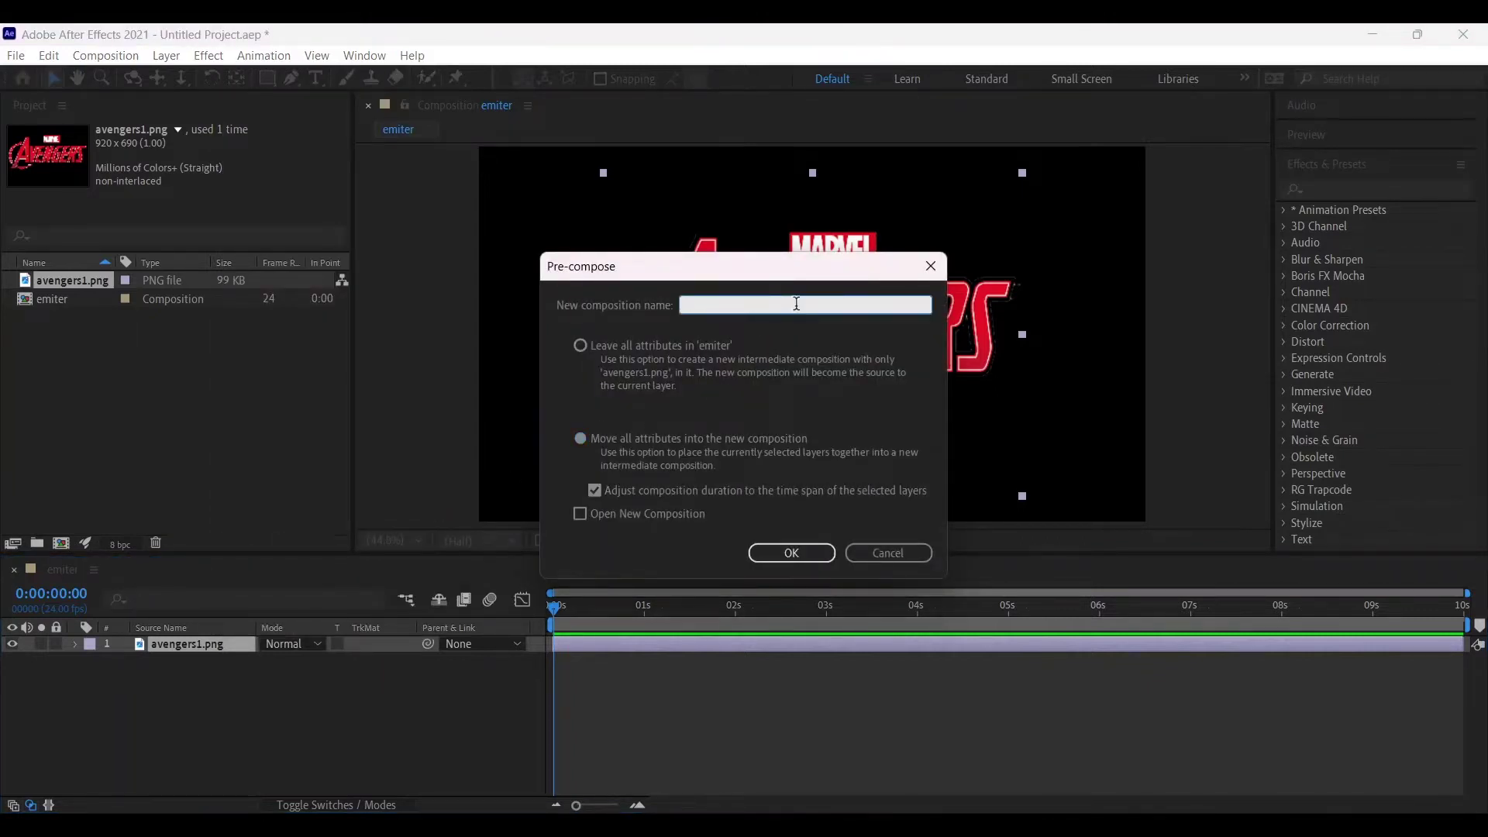
pyautogui.click(805, 555)
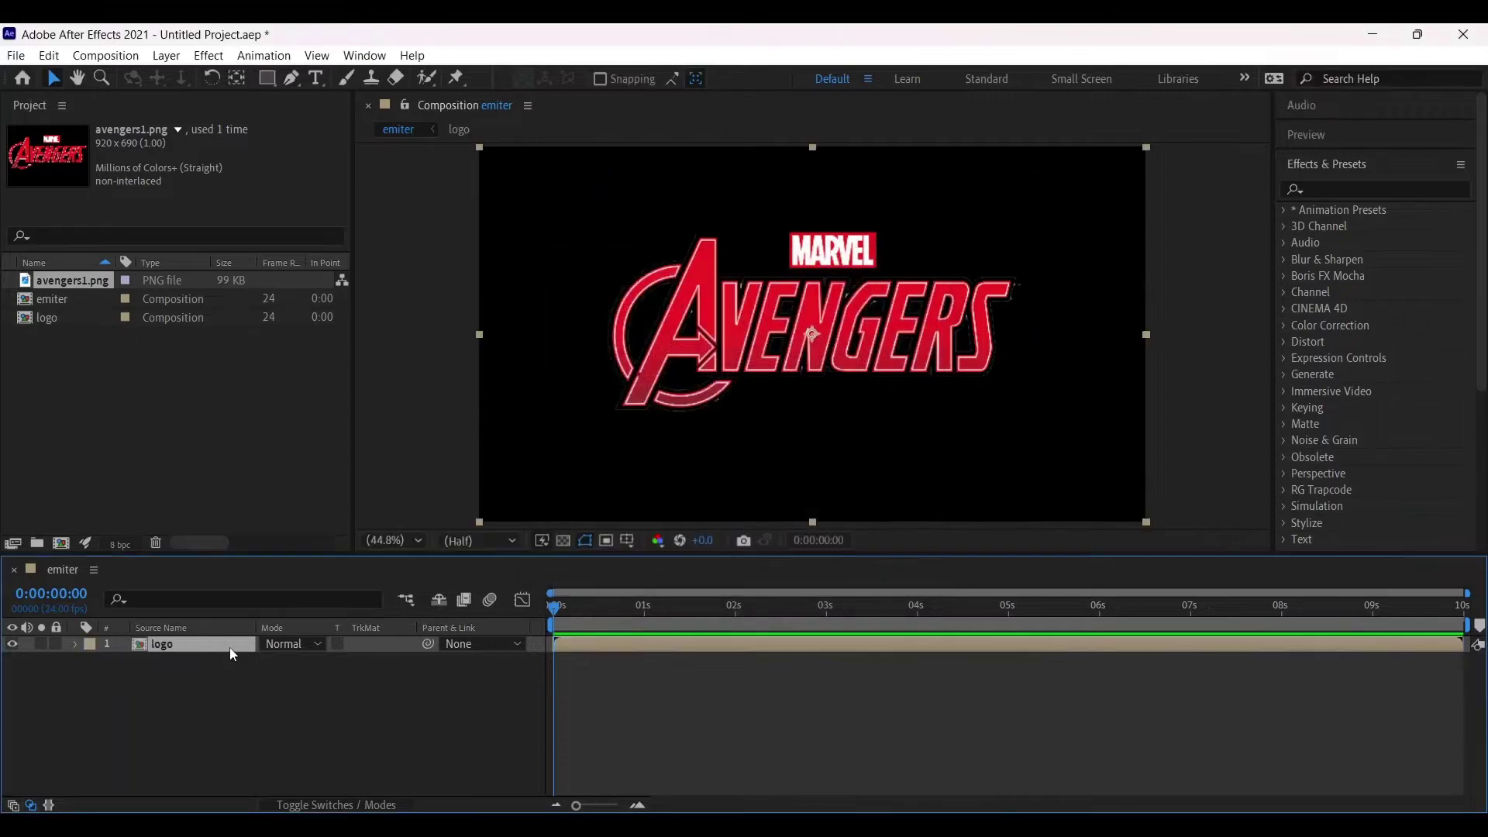
# - Draw a tall rectangular mask at the frame's left and keyframe its path at 0 s
pyautogui.click(264, 84)
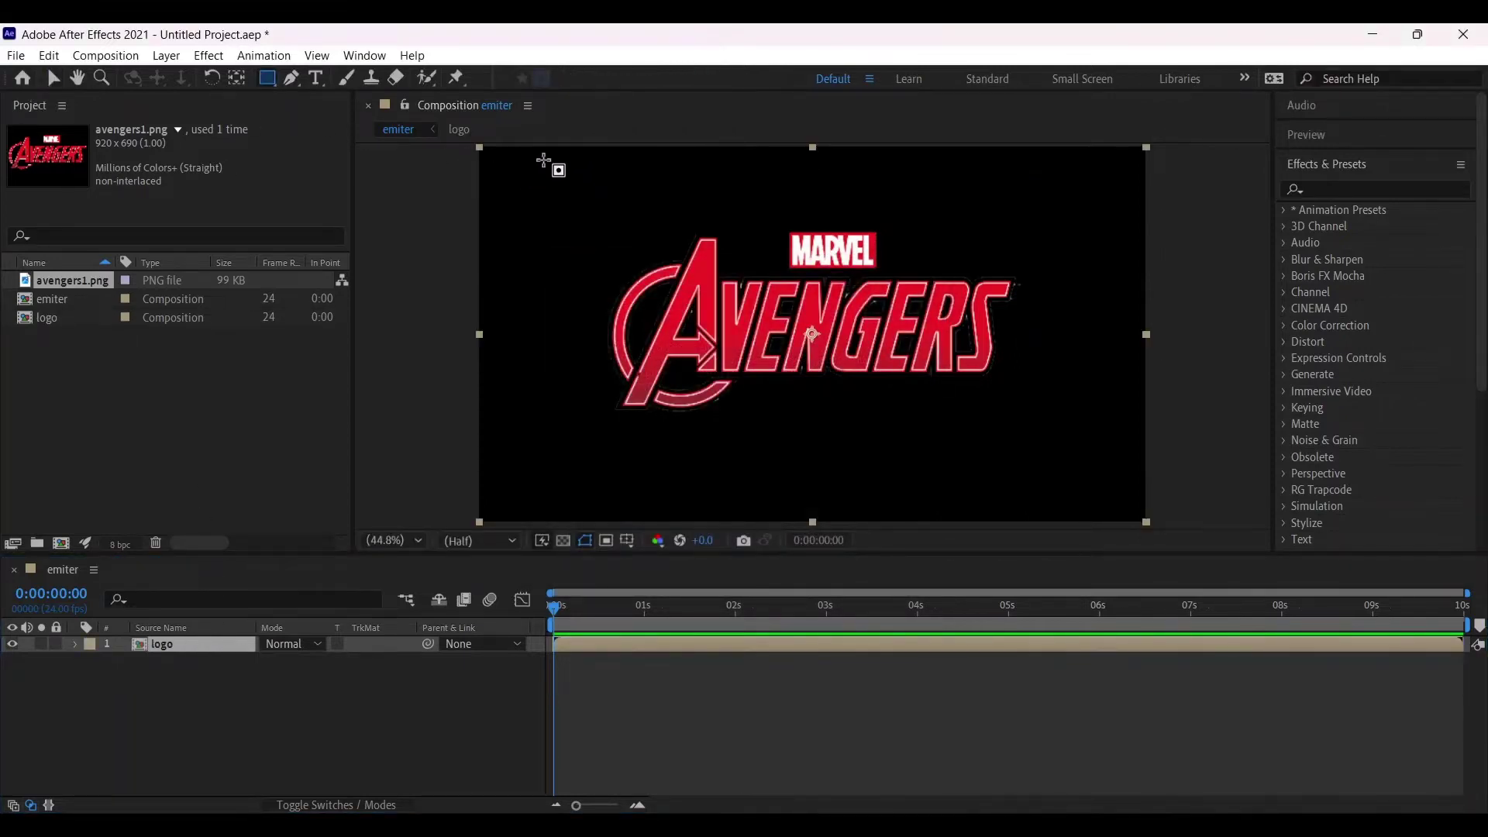
pyautogui.moveTo(543, 160); pyautogui.dragTo(596, 511)
pyautogui.click(109, 679)
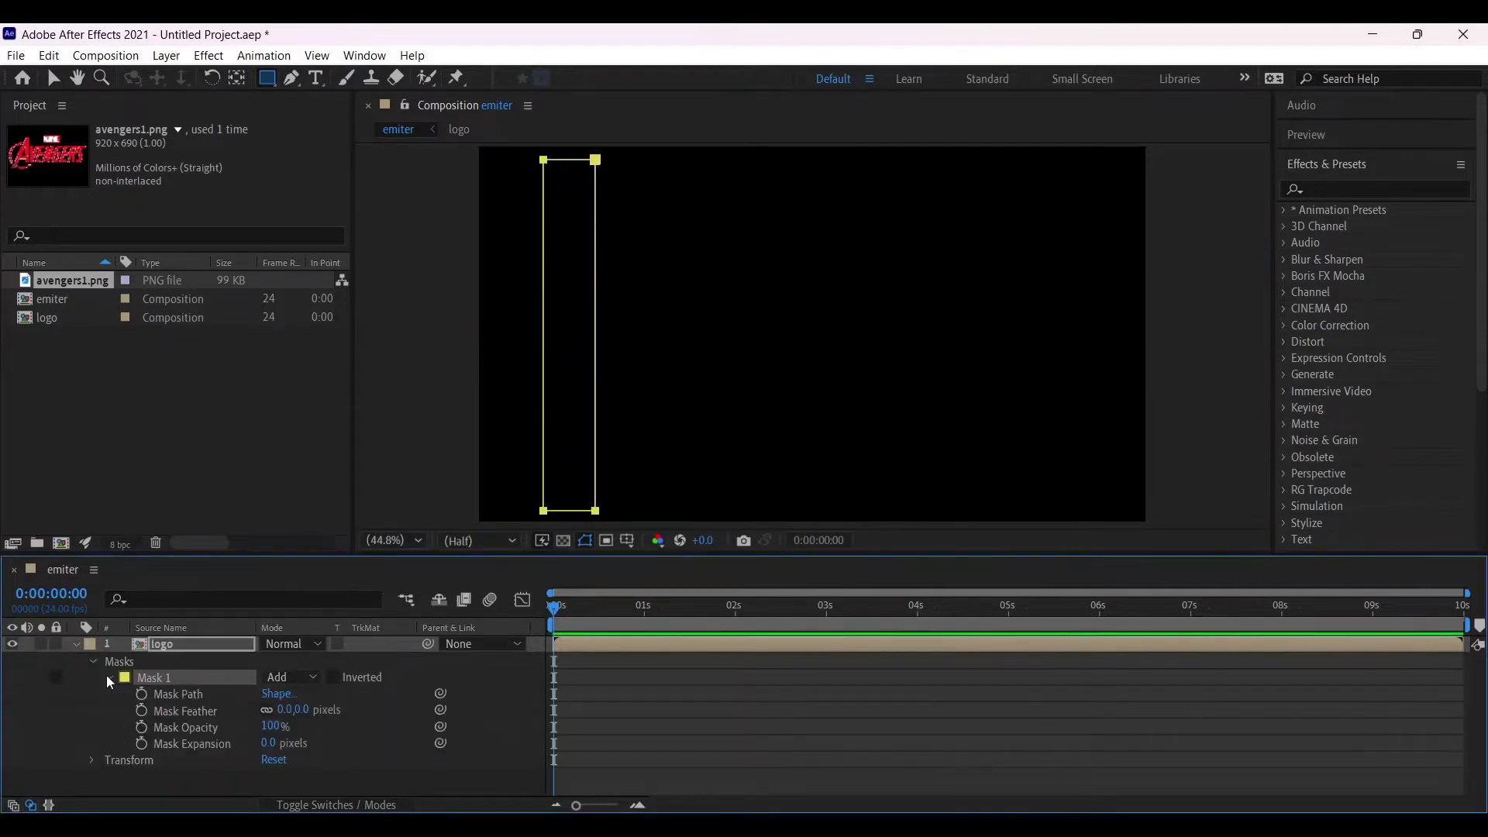
pyautogui.click(142, 694)
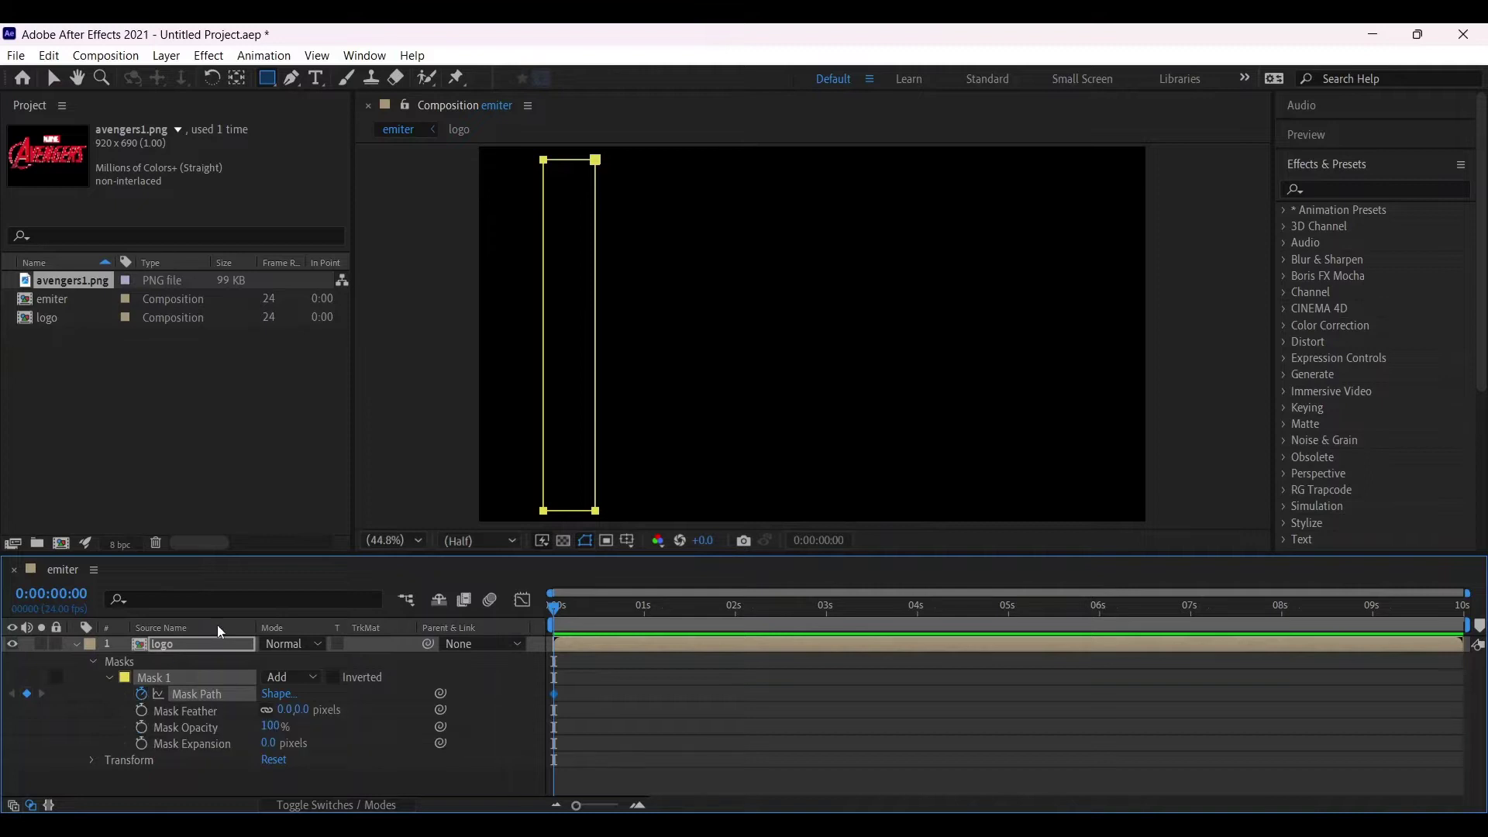
# - At about 5 seconds, slide the mask to the frame's right edge to reveal the logo
pyautogui.moveTo(554, 609); pyautogui.dragTo(1097, 616)
pyautogui.press('v')
pyautogui.moveTo(546, 460); pyautogui.dragTo(1049, 458)
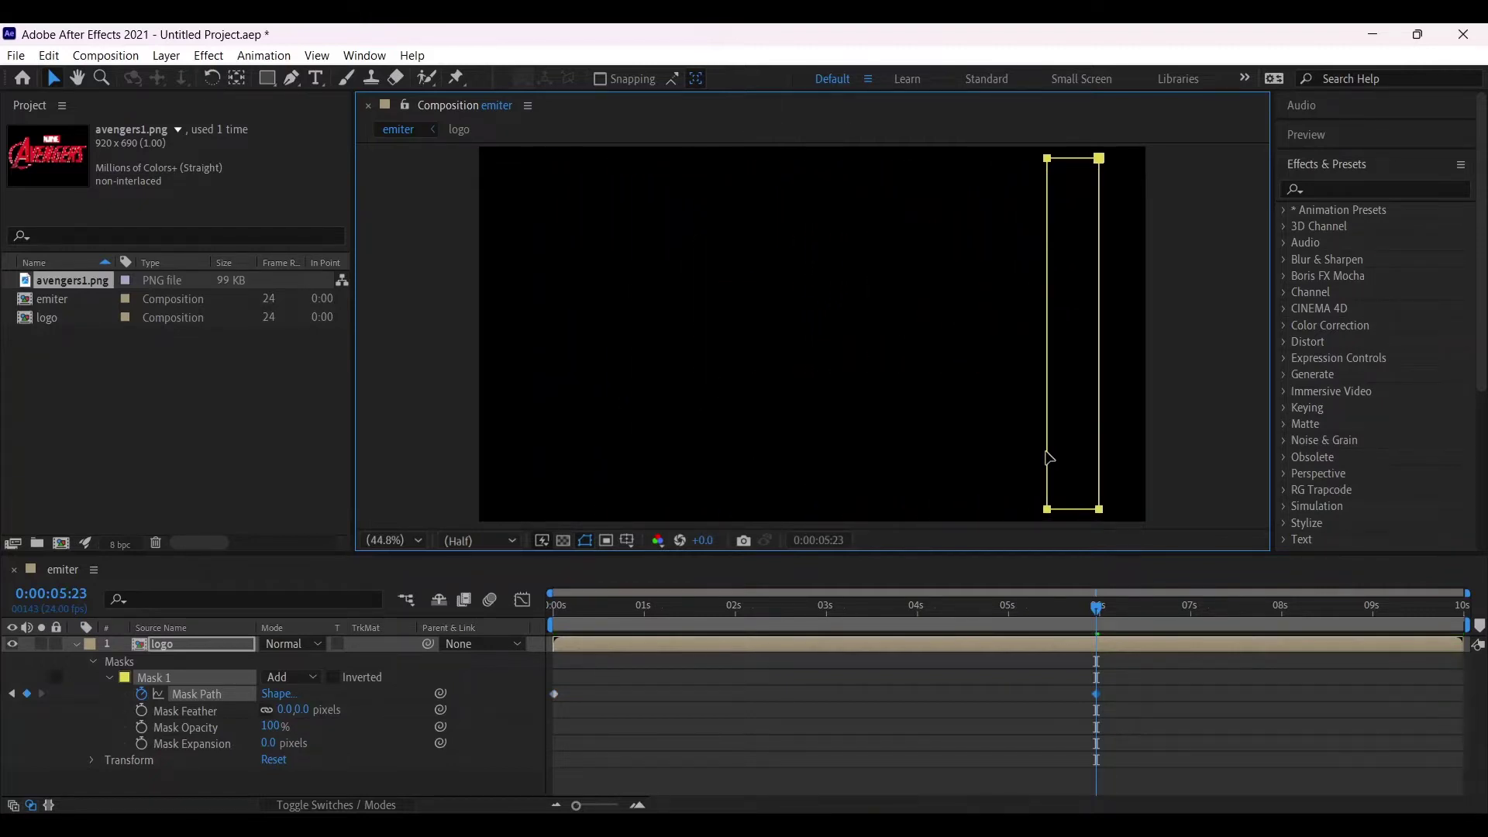
pyautogui.click(284, 711)
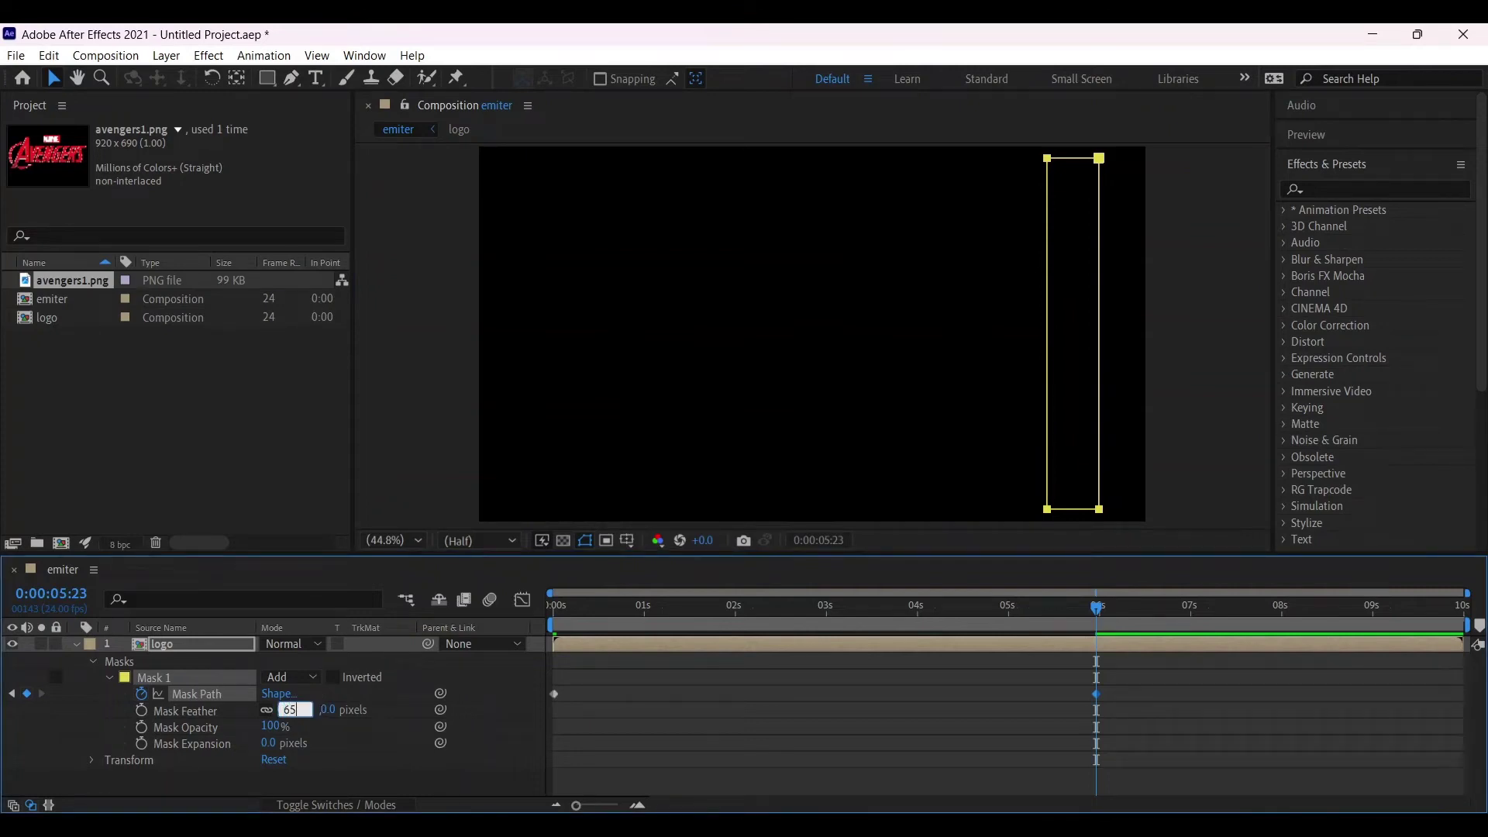
pyautogui.click(75, 645)
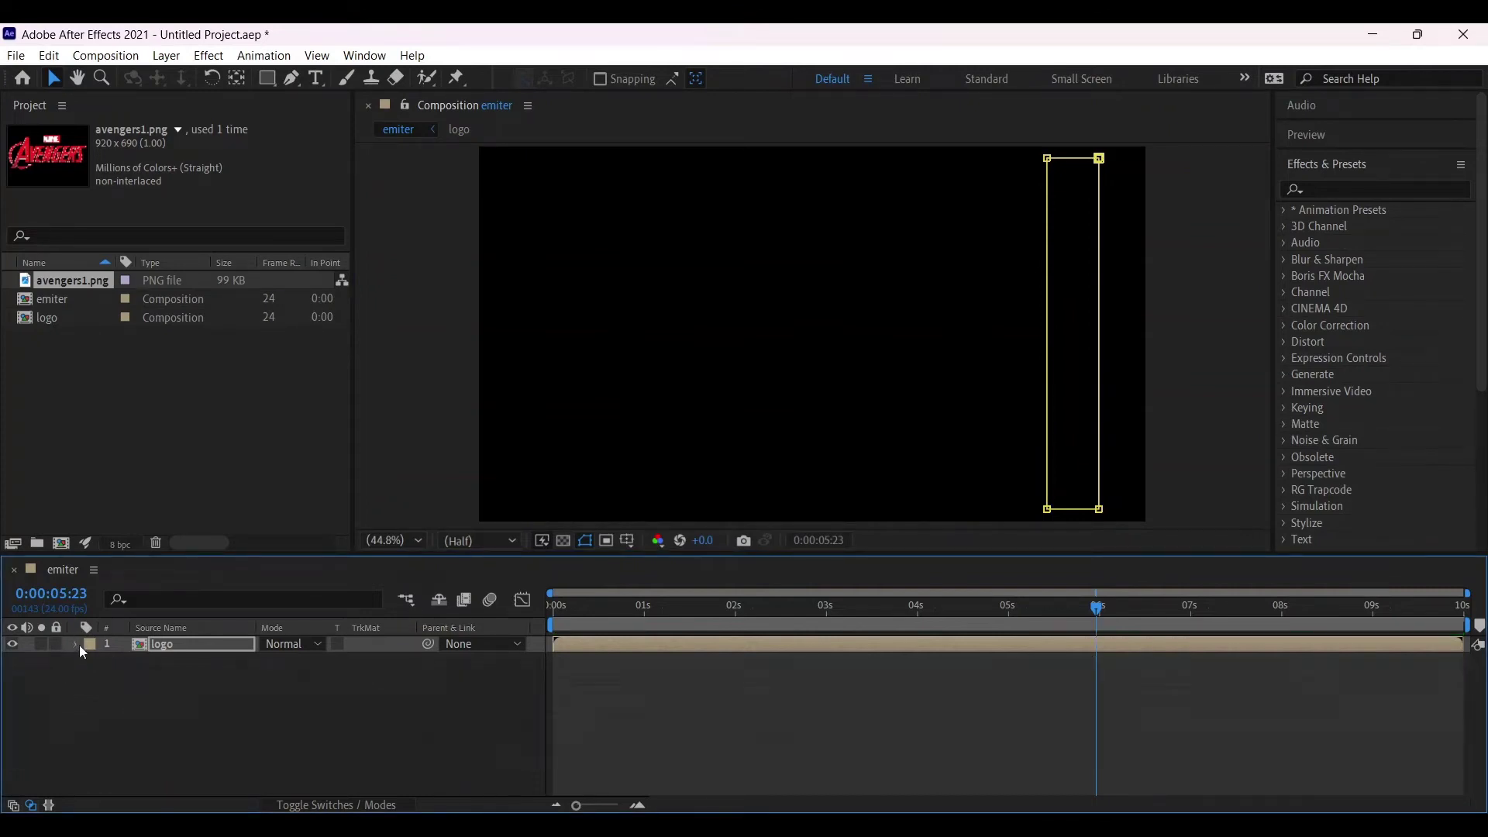
pyautogui.moveTo(1098, 611); pyautogui.dragTo(546, 632)
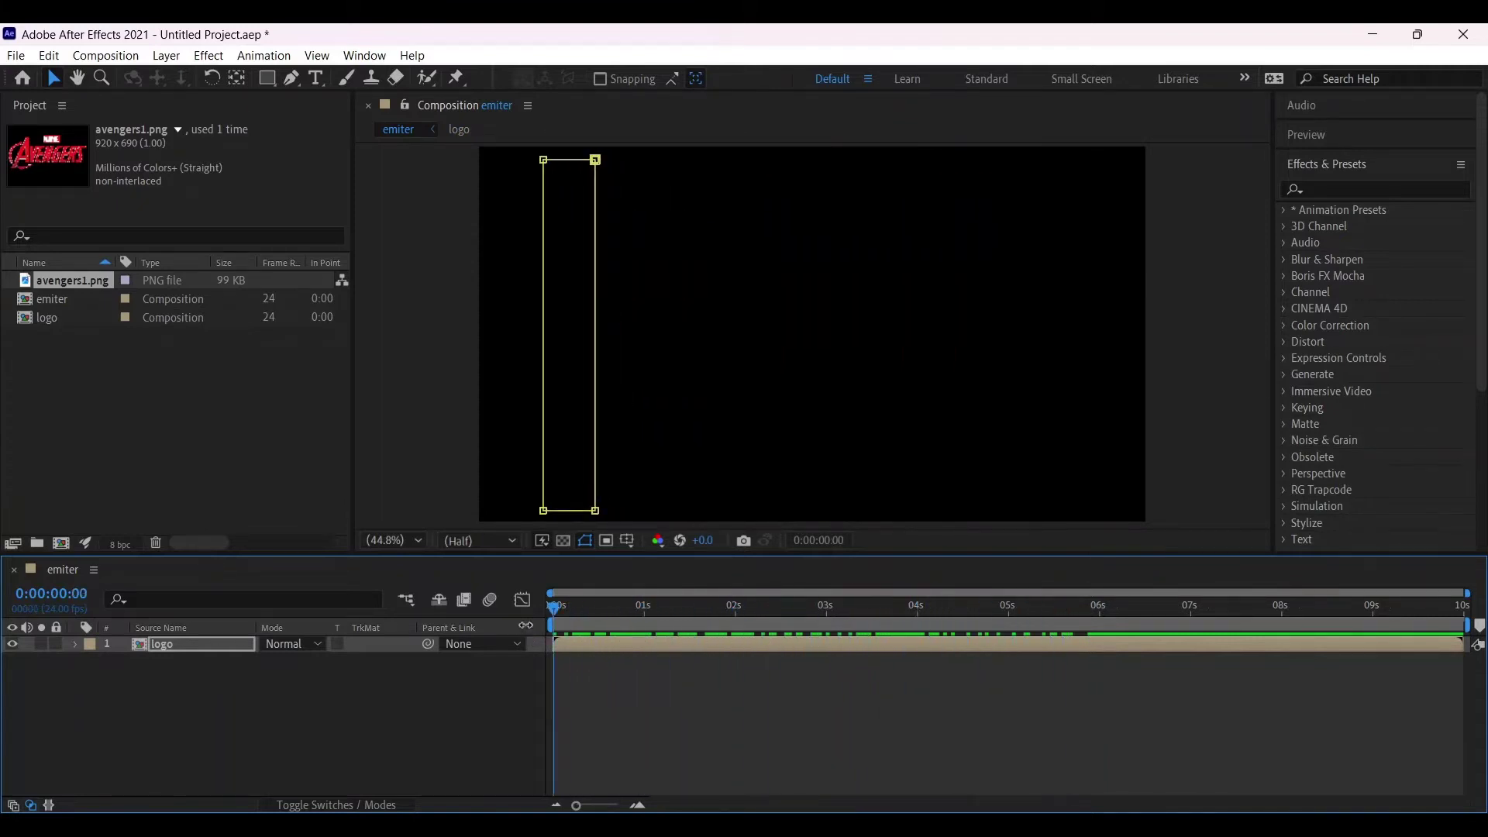
pyautogui.click(61, 543)
pyautogui.press('BackSpace')
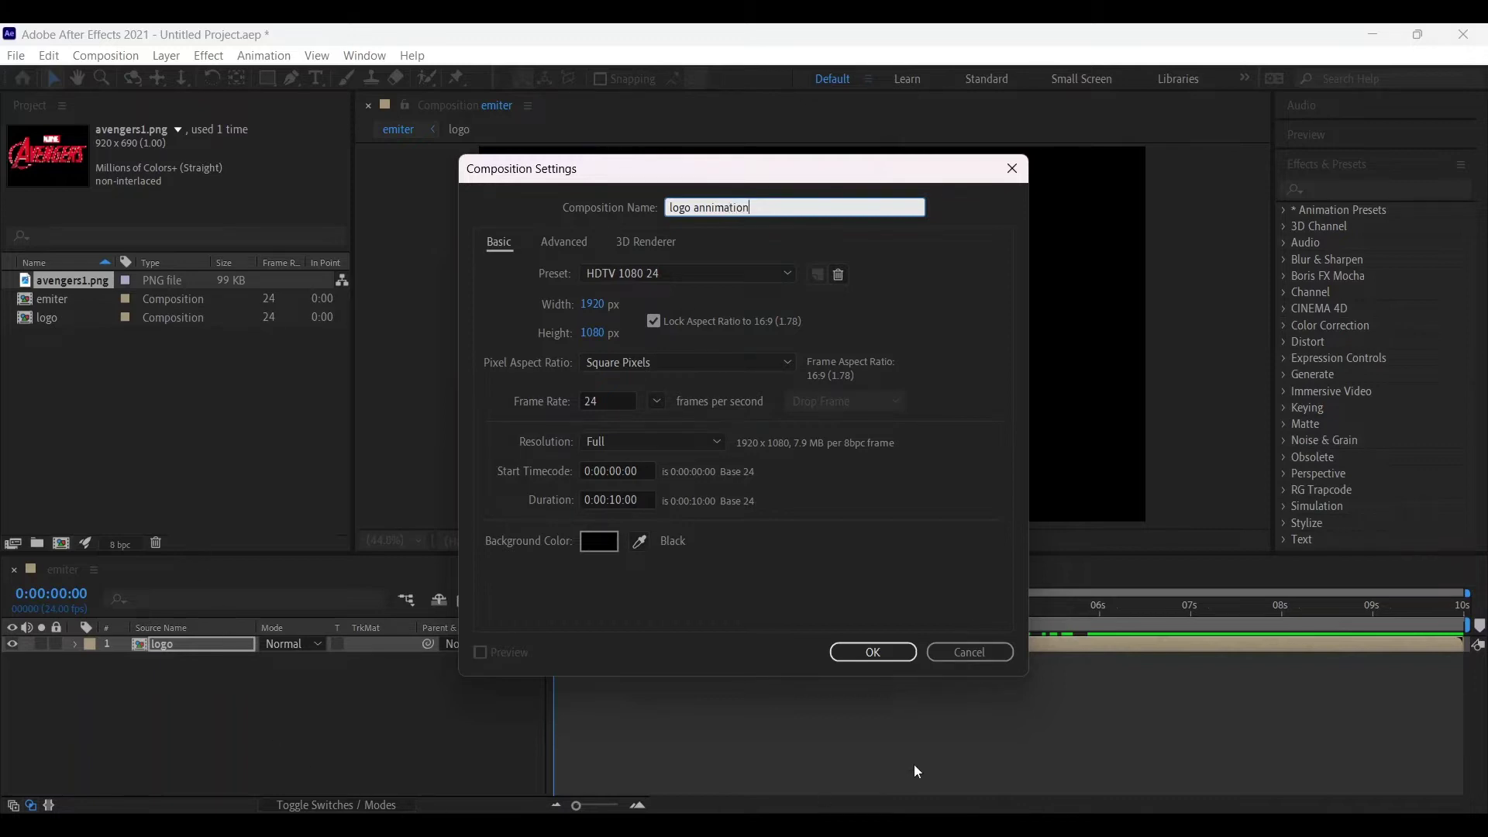
# - Create the 'logo animation' composition and add a black solid layer
pyautogui.click(884, 663)
pyautogui.rightClick(391, 705)
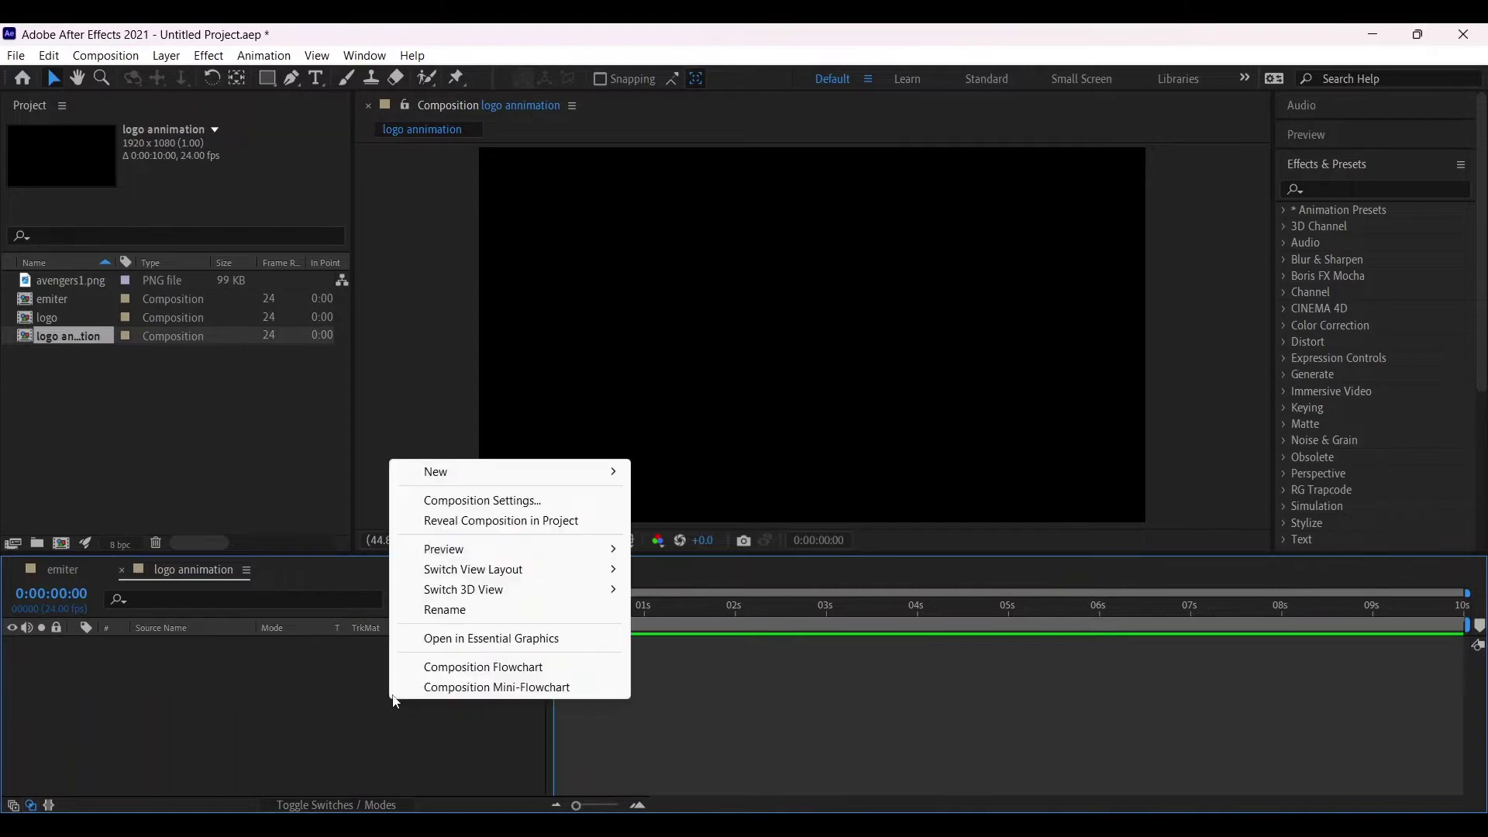
pyautogui.moveTo(434, 474)
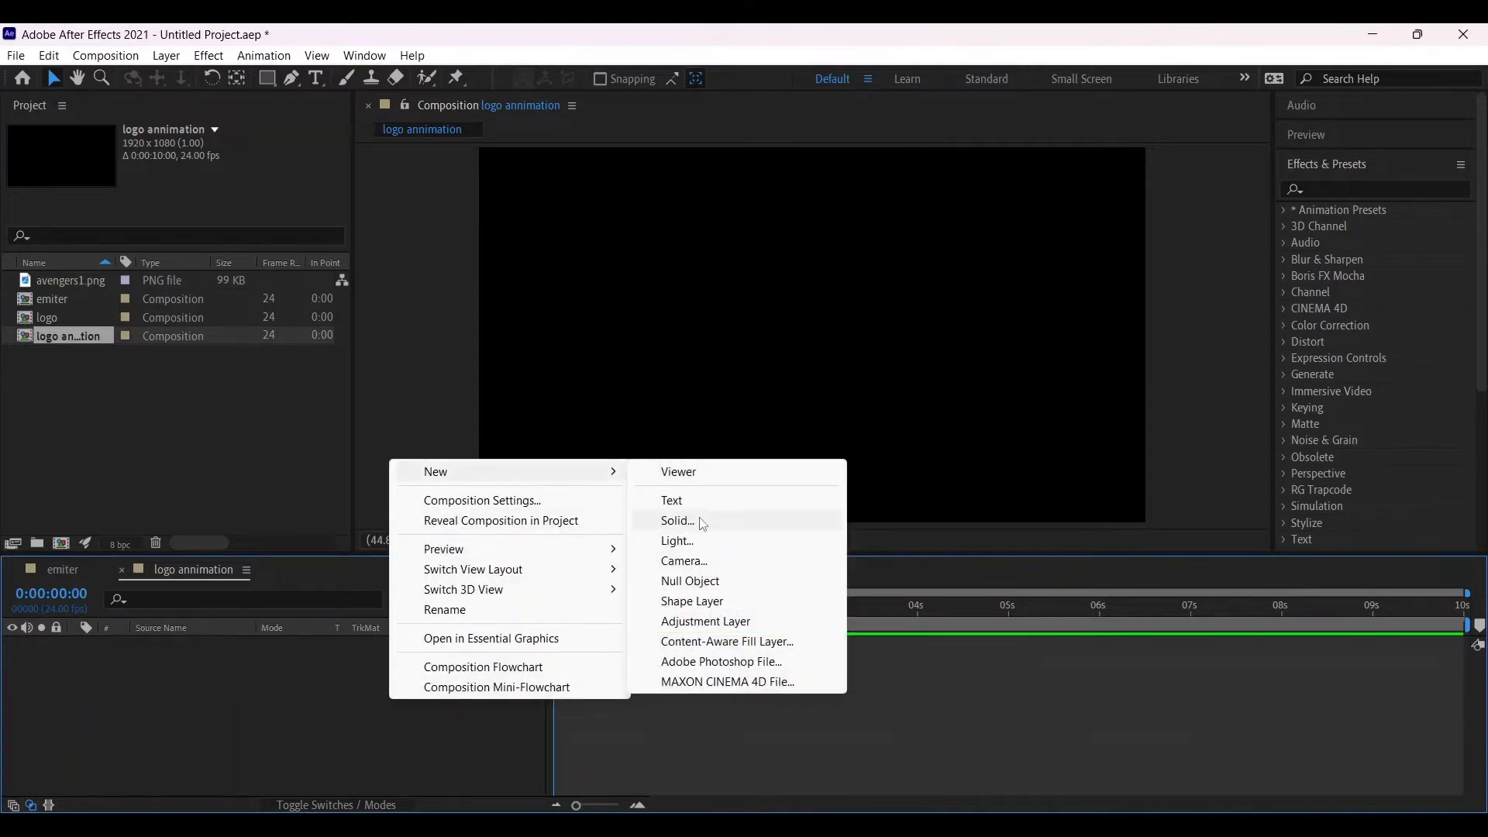
pyautogui.click(694, 521)
pyautogui.press('Return')
# - Add the emiter composition as a 3D layer and hide it
pyautogui.moveTo(54, 299); pyautogui.dragTo(114, 638)
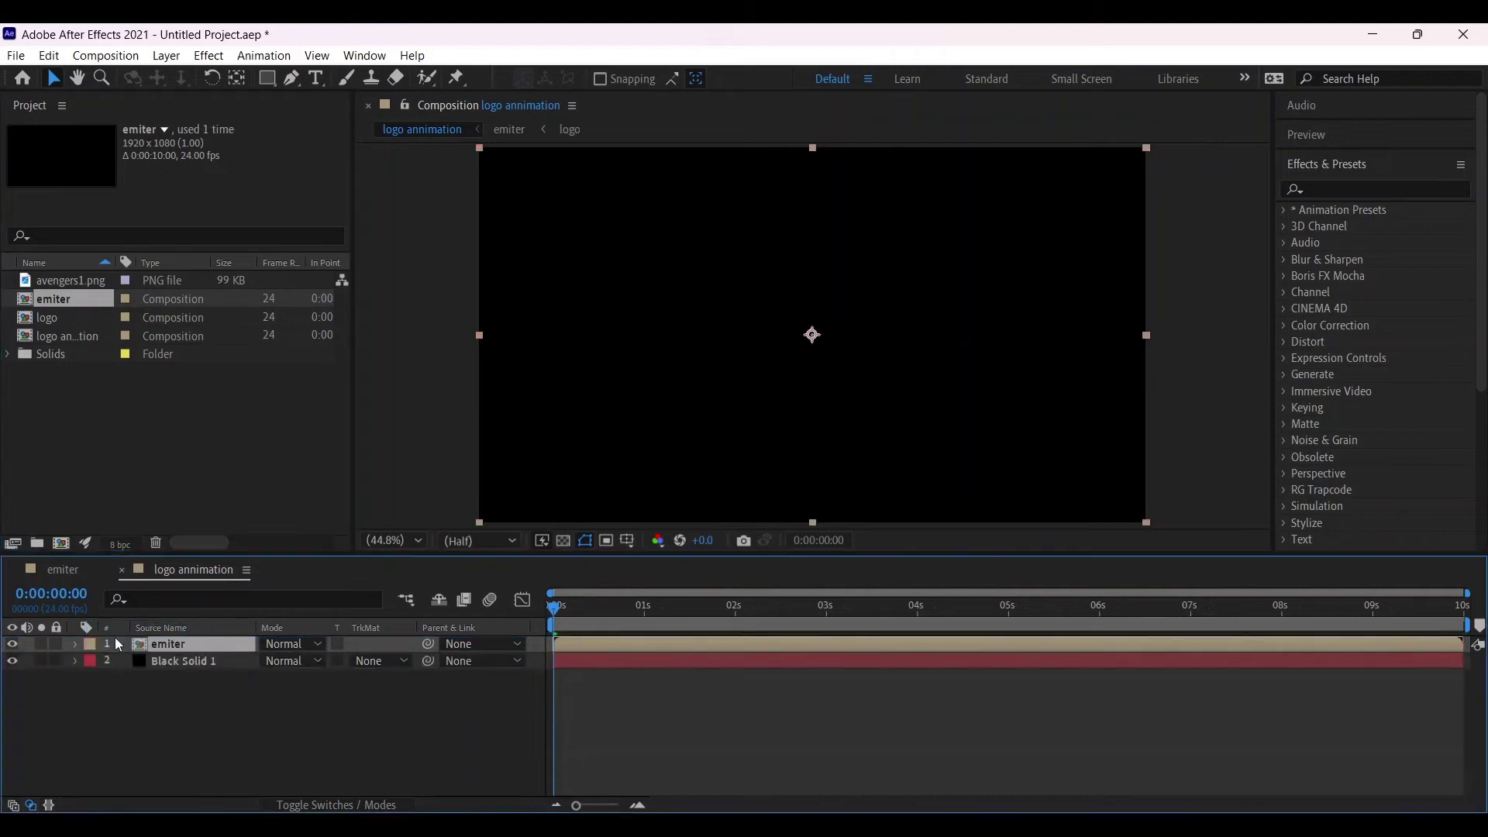
pyautogui.click(332, 800)
pyautogui.click(369, 646)
pyautogui.click(12, 644)
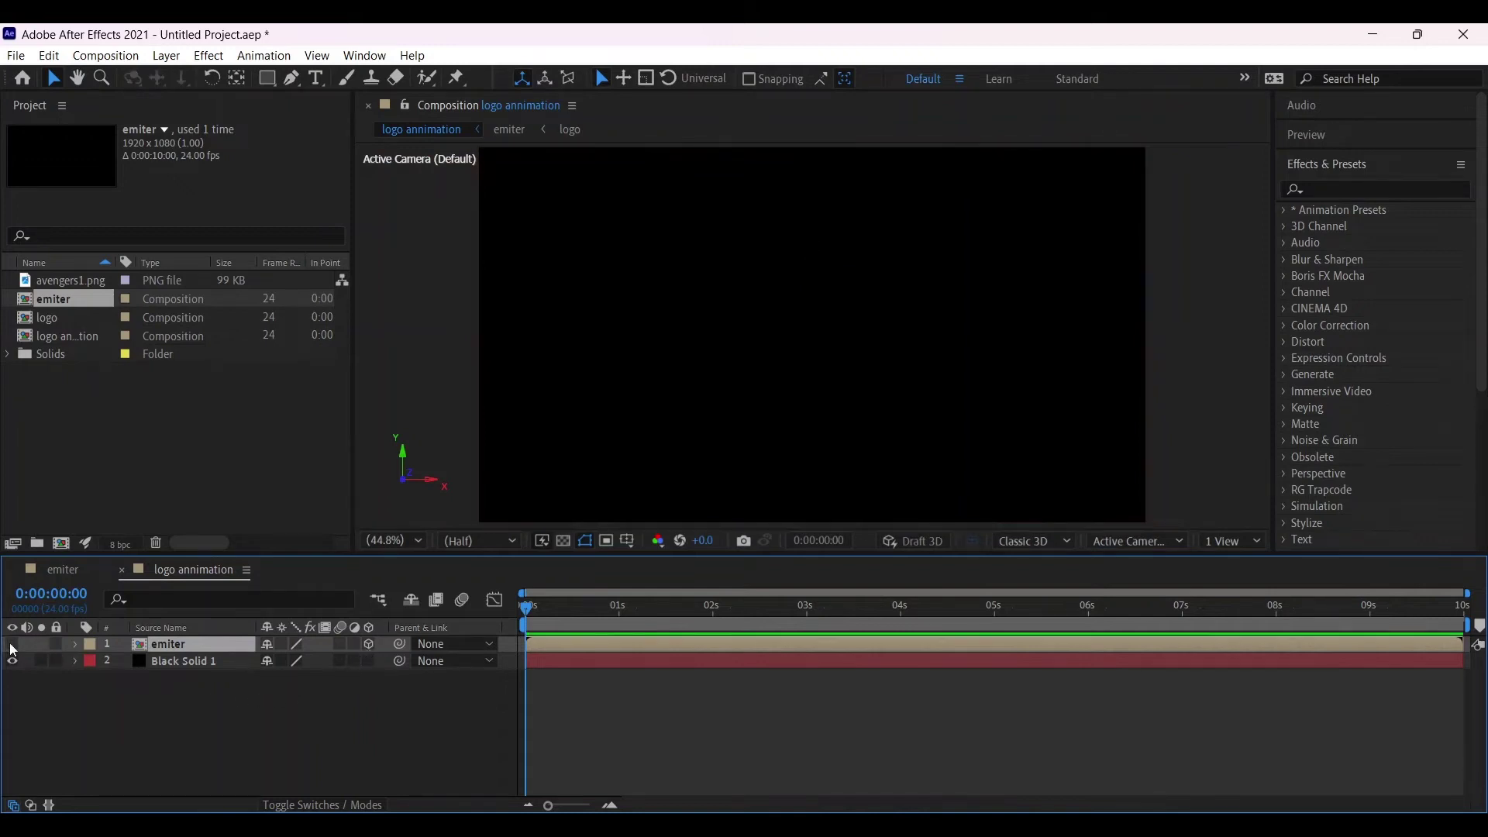
# - Add a new solid layer named 'particular' to the composition
pyautogui.rightClick(41, 761)
pyautogui.moveTo(116, 537)
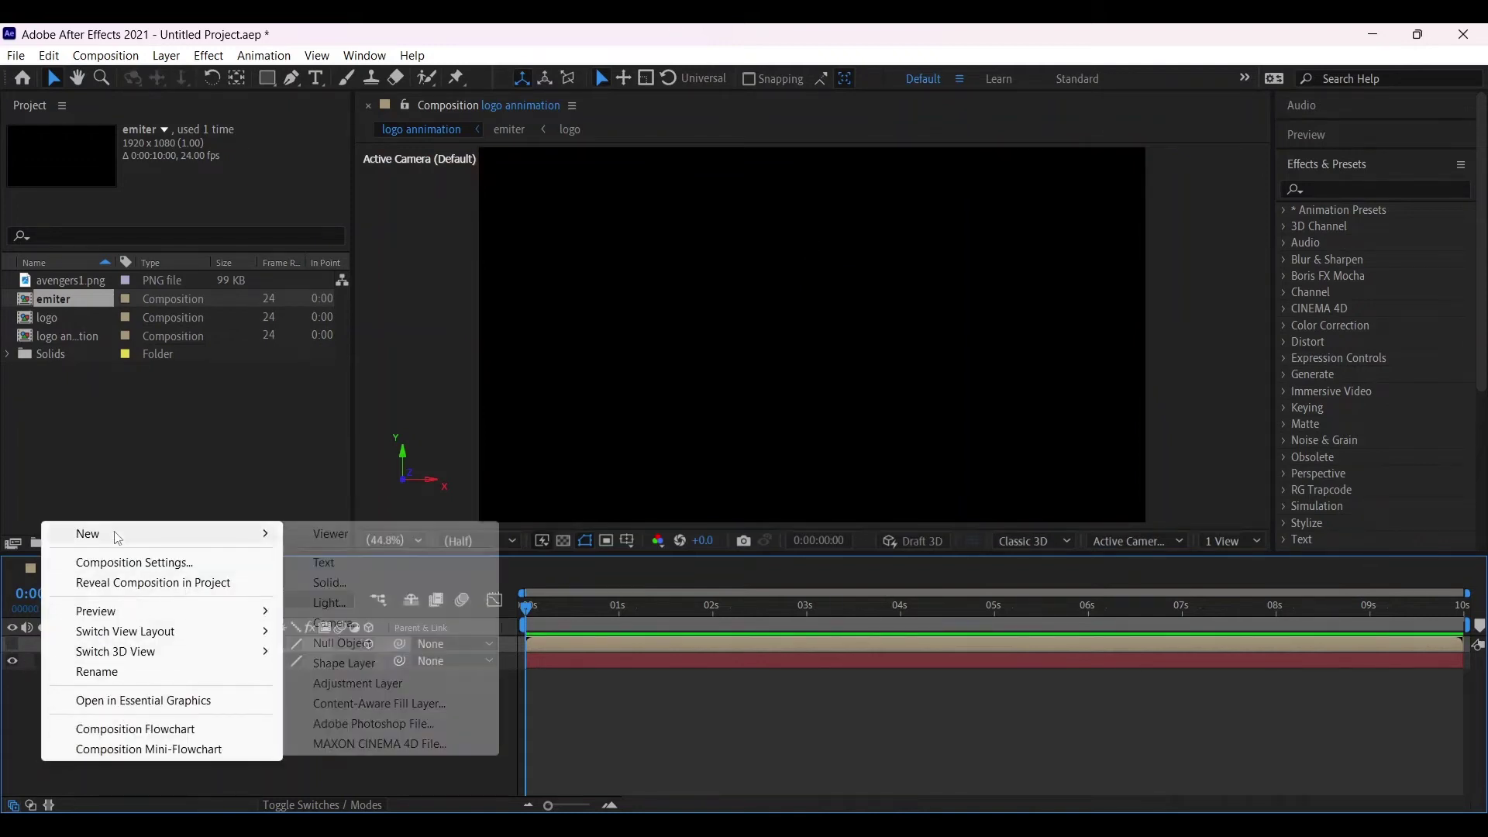
pyautogui.click(341, 583)
pyautogui.press('BackSpace')
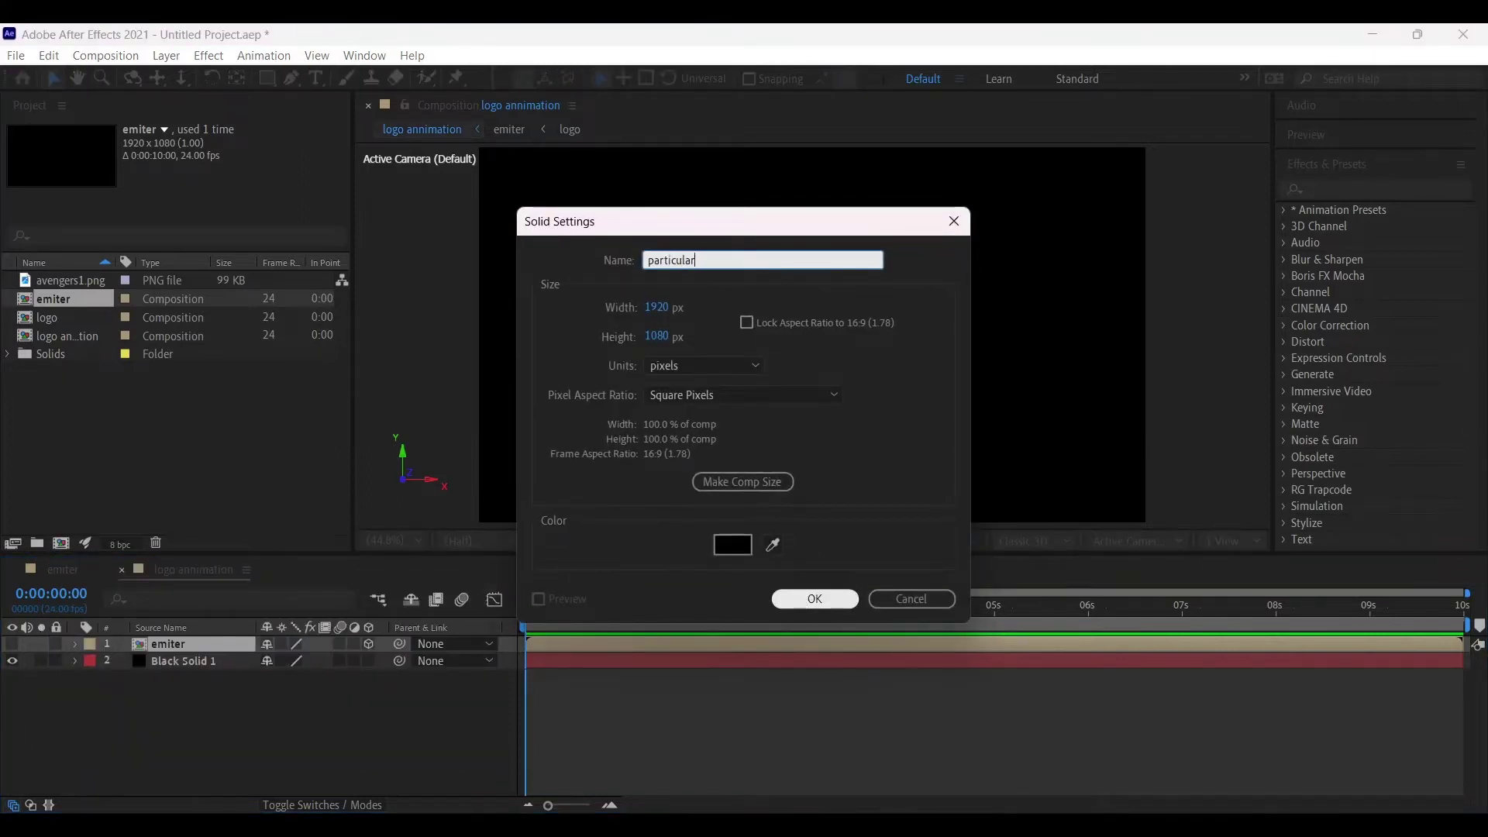
pyautogui.click(830, 593)
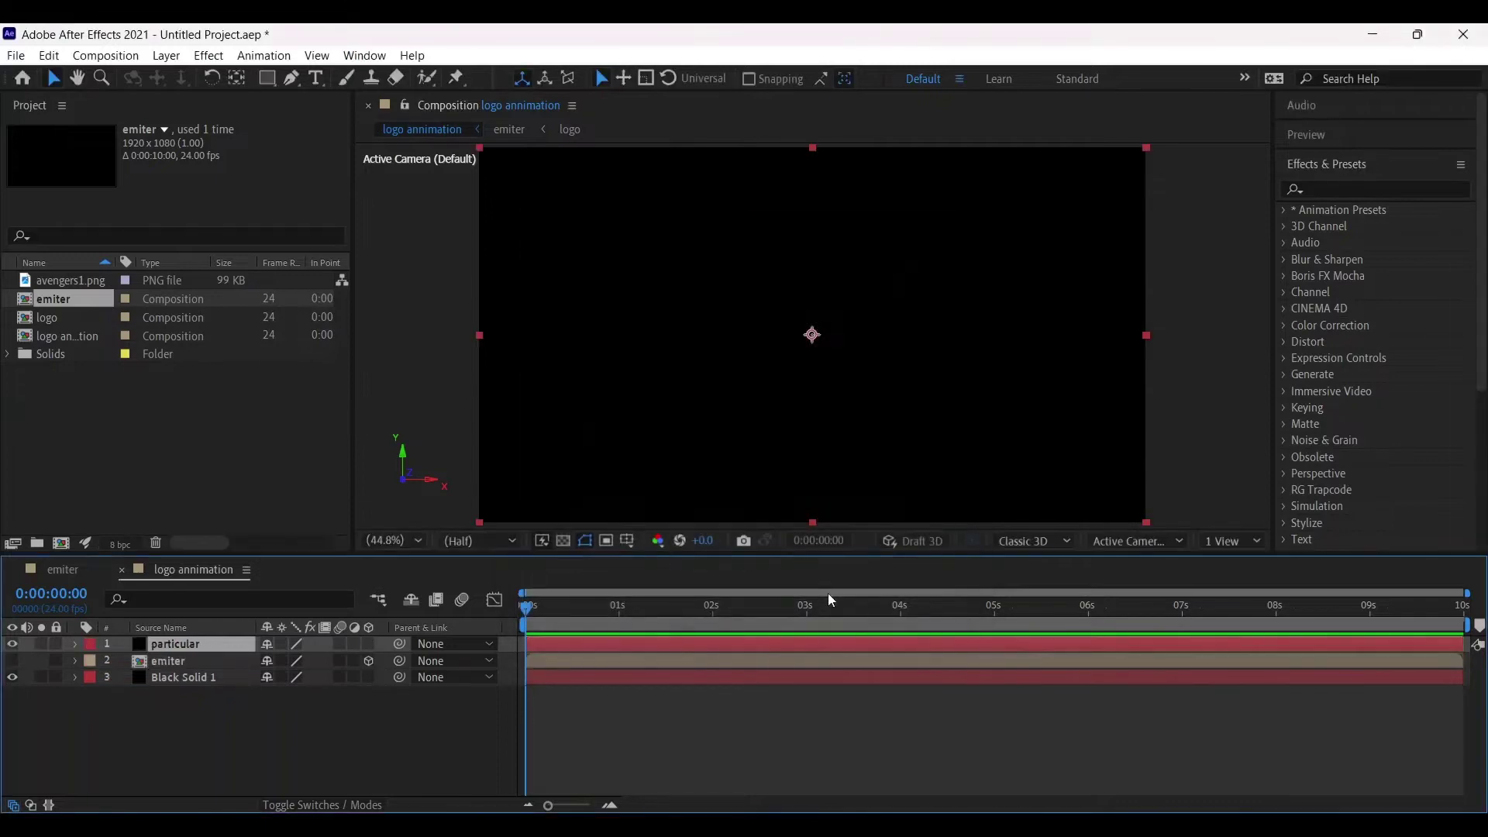
# - Search for 'particular' and apply Trapcode Particular to the particular layer
pyautogui.click(1335, 189)
pyautogui.write('partic')
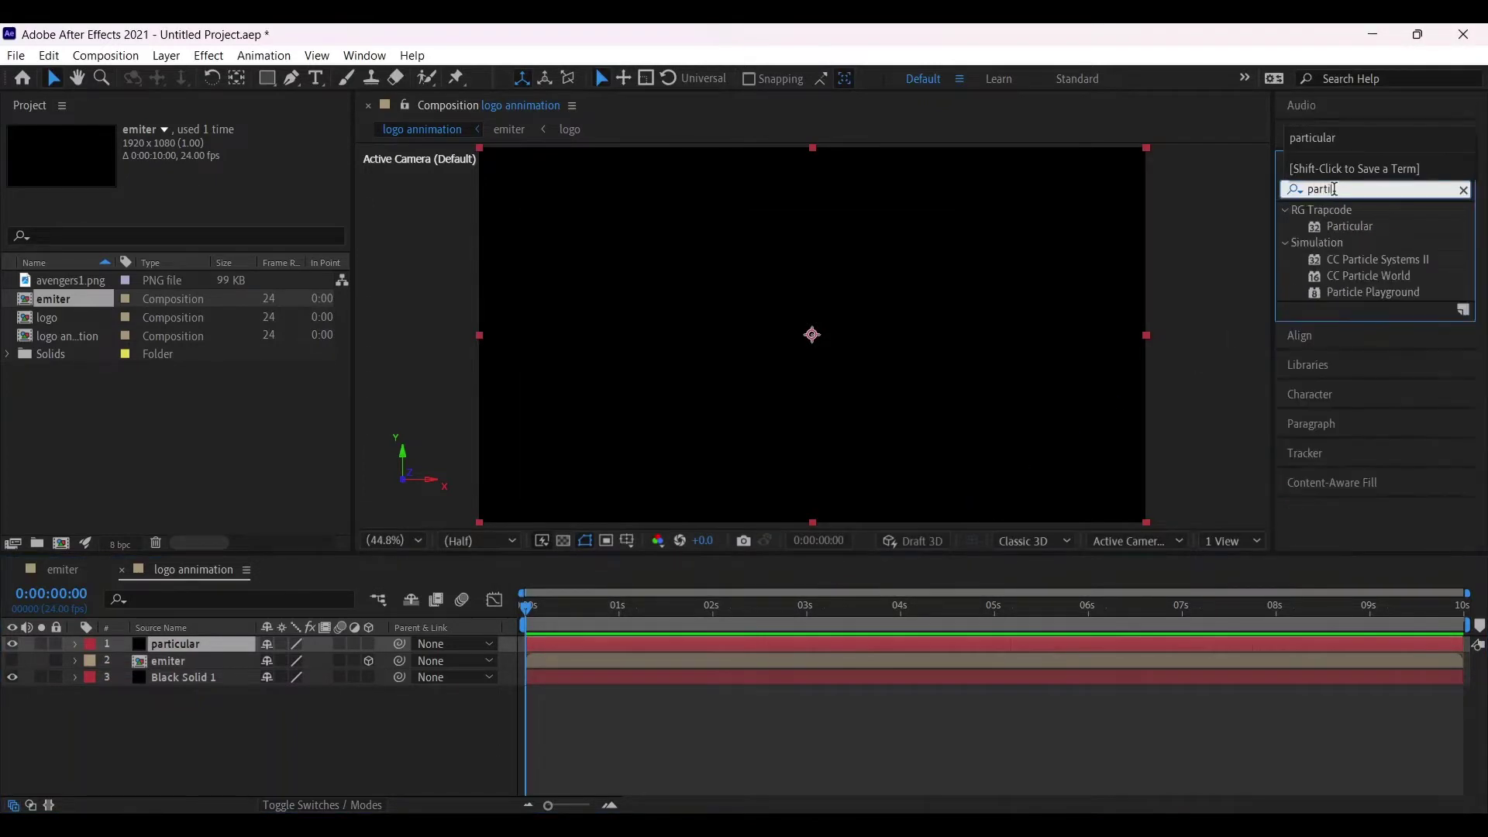
pyautogui.write('ular')
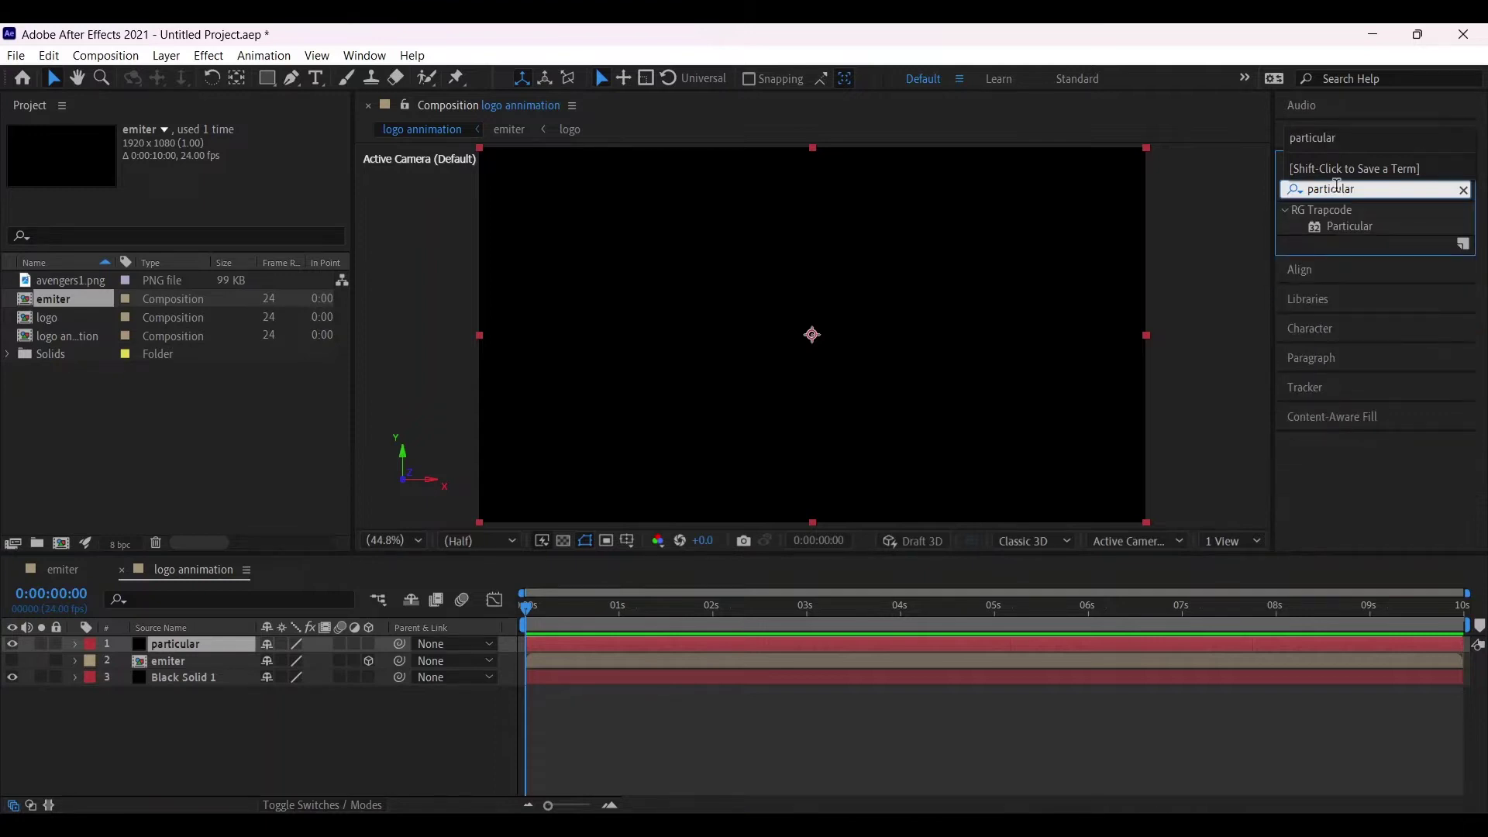
pyautogui.moveTo(1357, 226); pyautogui.dragTo(846, 301)
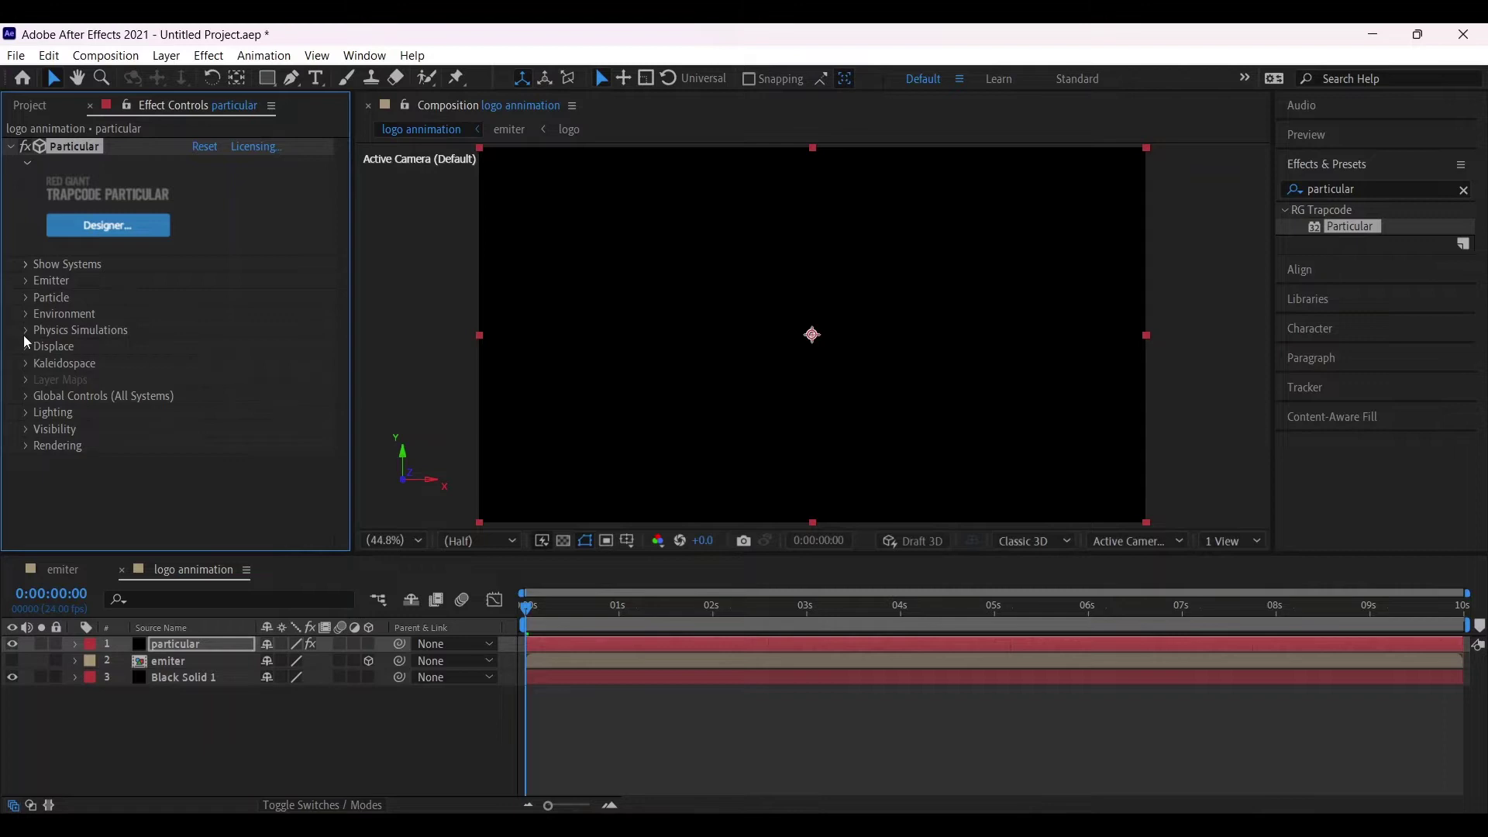
# - Set Particles/sec to 1000000 and the emitter type to Box
pyautogui.click(28, 286)
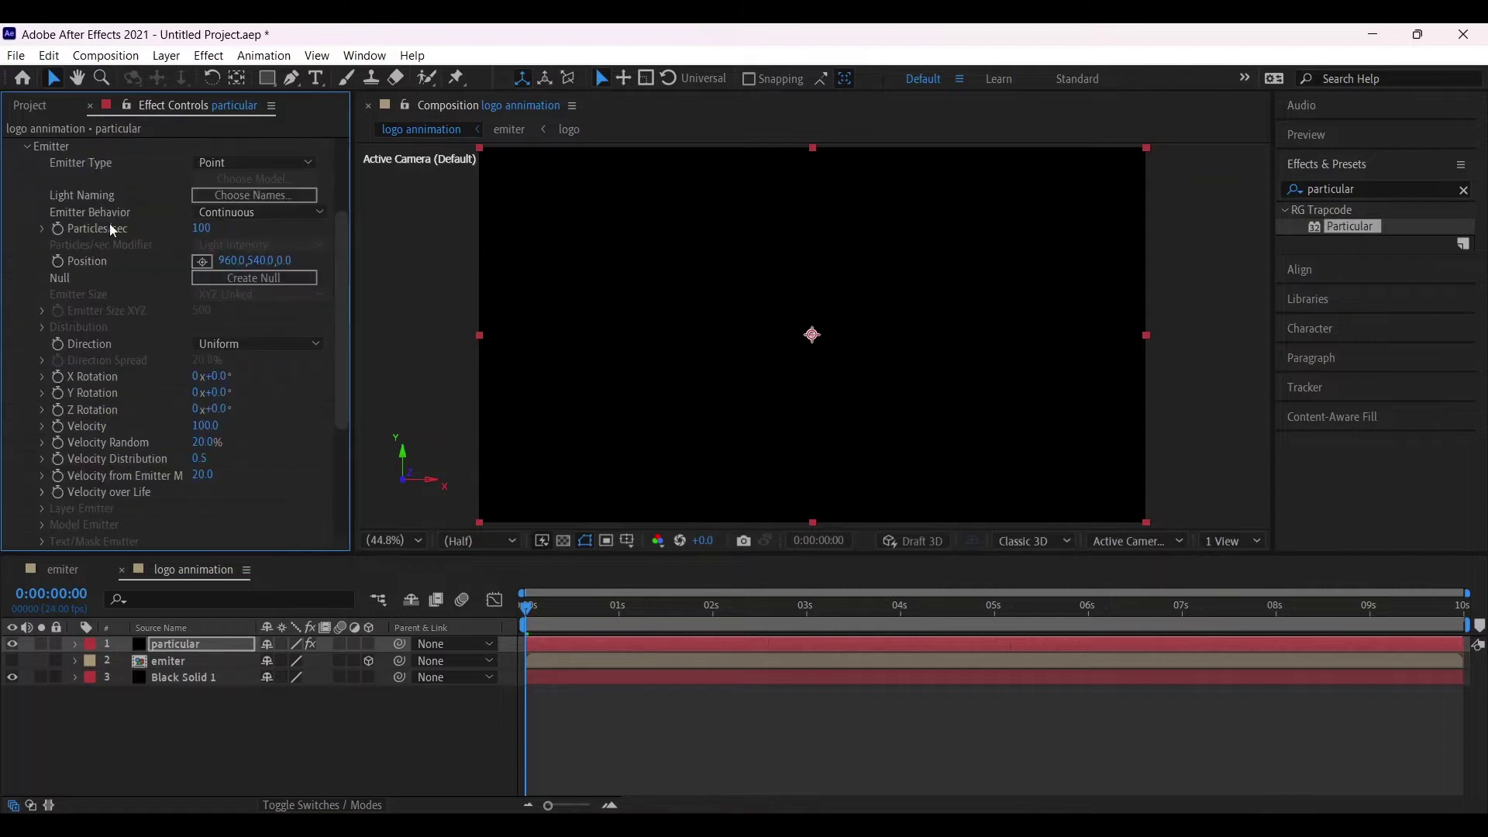
pyautogui.click(206, 229)
pyautogui.press('Return')
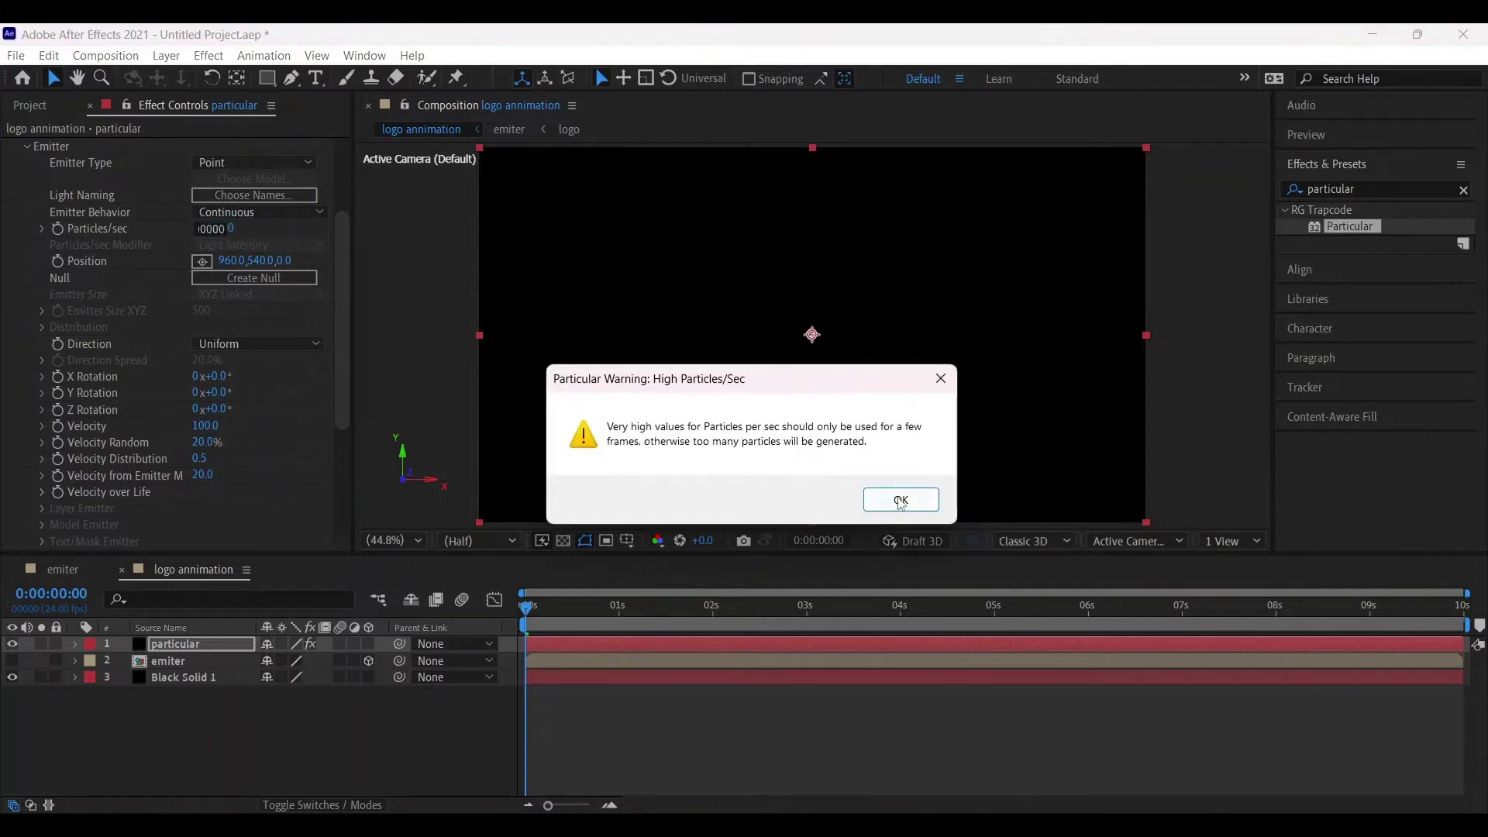
pyautogui.click(902, 500)
pyautogui.click(256, 162)
pyautogui.click(279, 204)
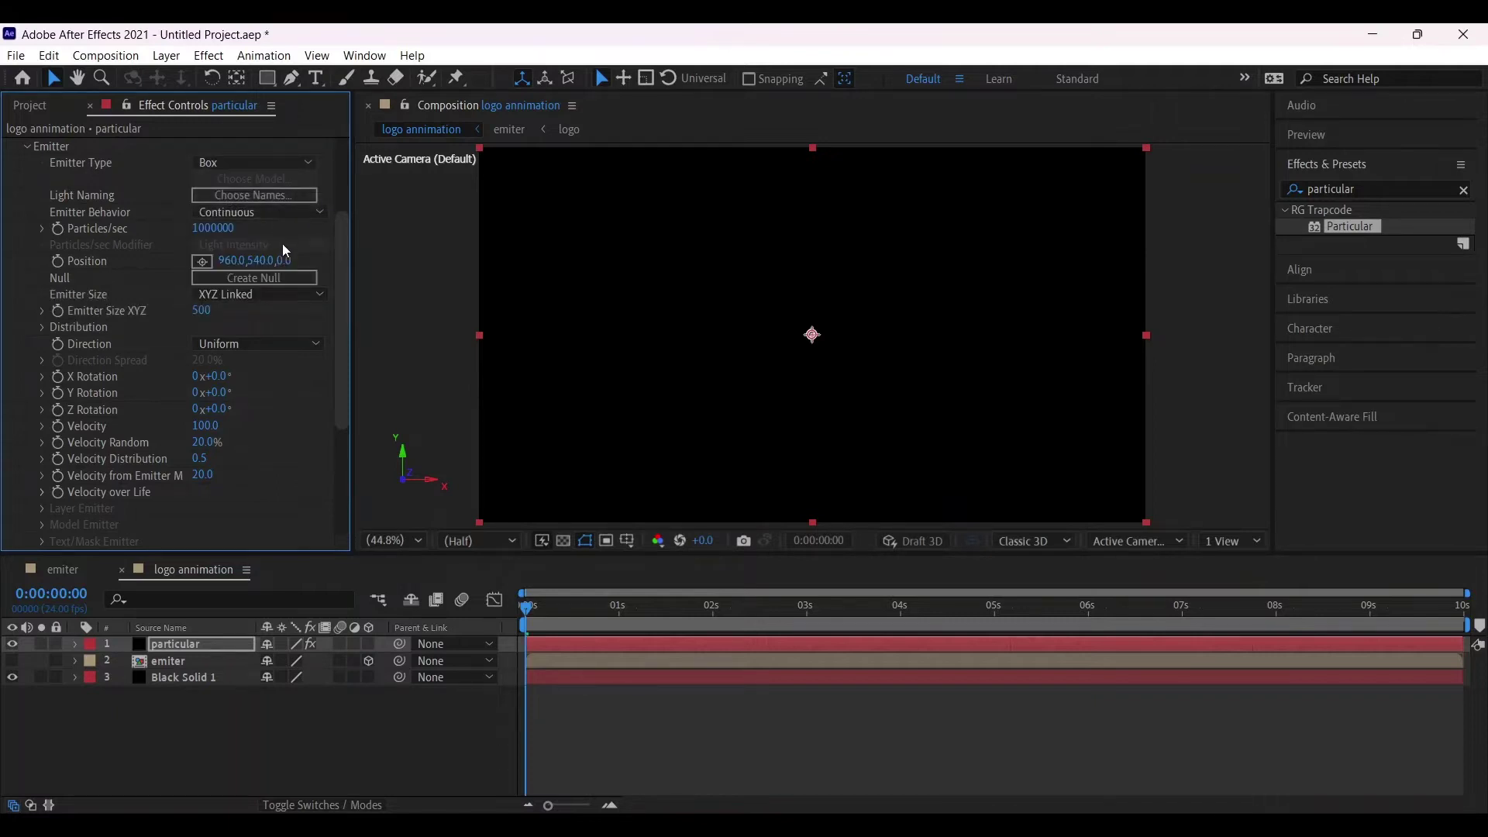
# - Set Velocity Random to 90% and individual emitter size X, Y, Z to 50
pyautogui.click(200, 441)
pyautogui.write('90')
pyautogui.press('Return')
pyautogui.click(248, 293)
pyautogui.click(256, 335)
pyautogui.click(204, 311)
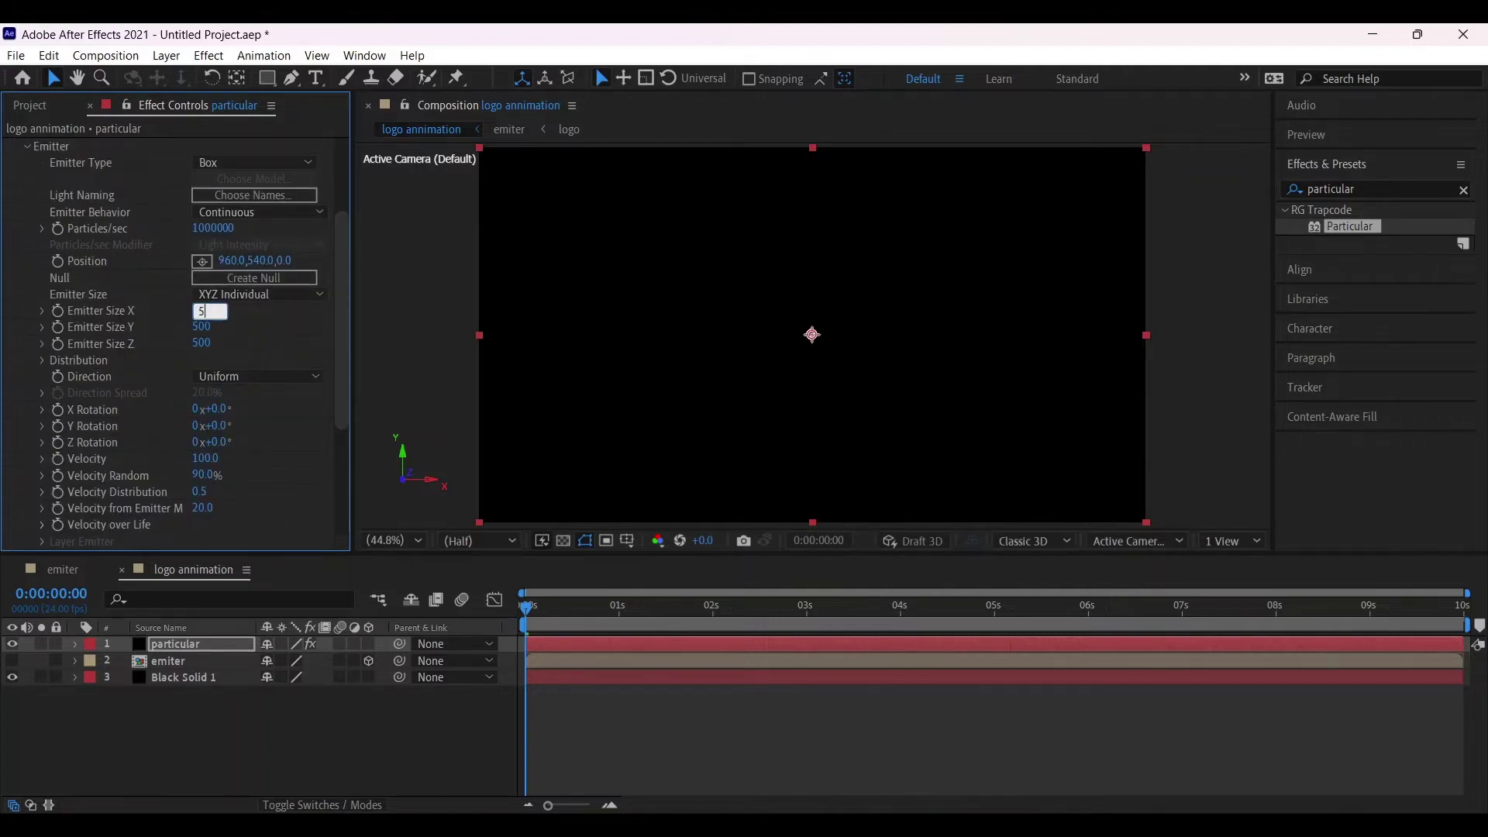
pyautogui.write('50')
pyautogui.click(200, 328)
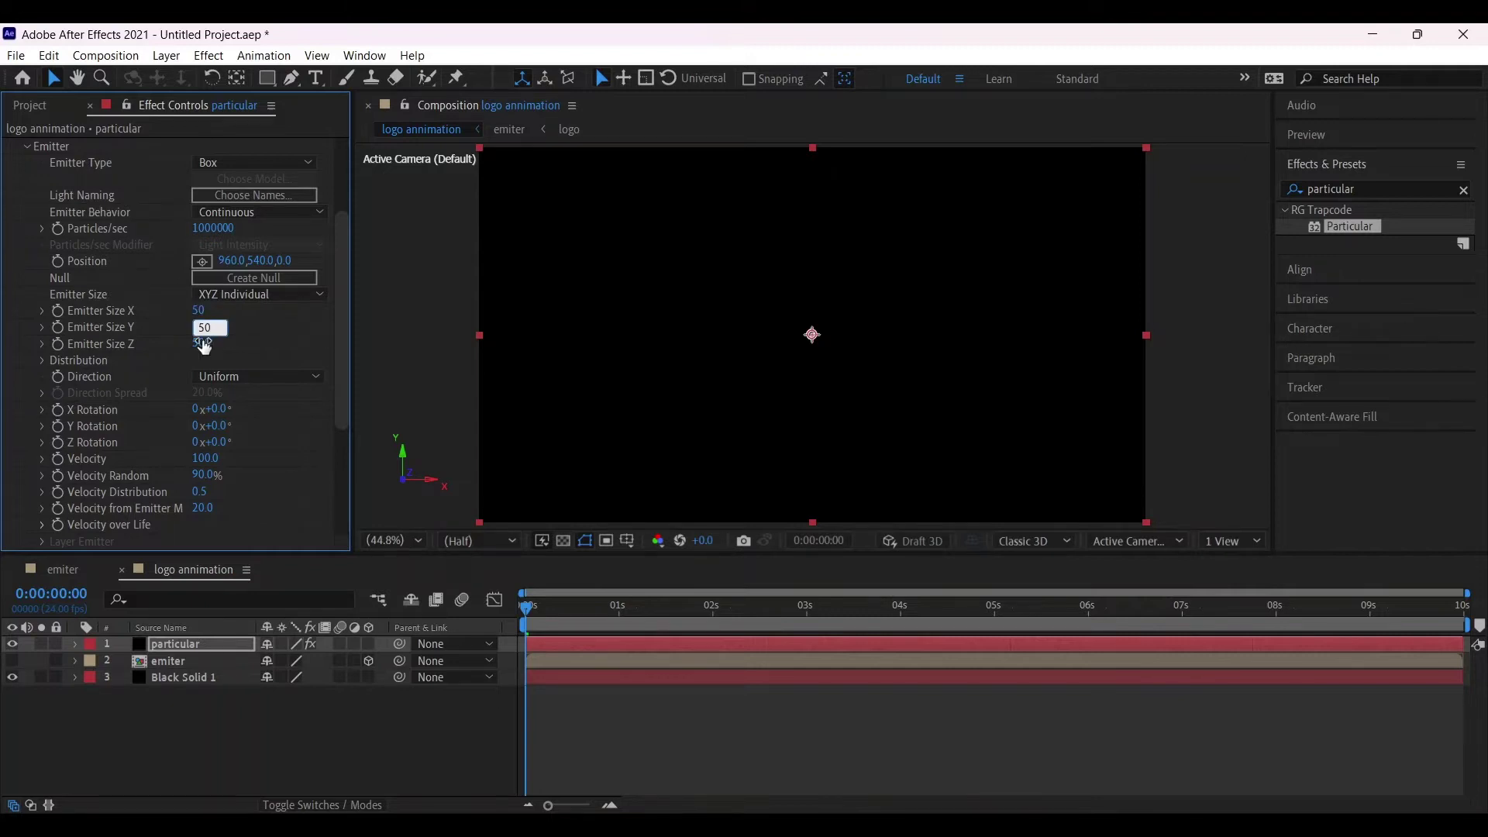
pyautogui.click(204, 344)
# - Switch the emitter type to Layer, using the emiter layer with Particle Birth Time sampling
pyautogui.scroll(2, 242, 164)
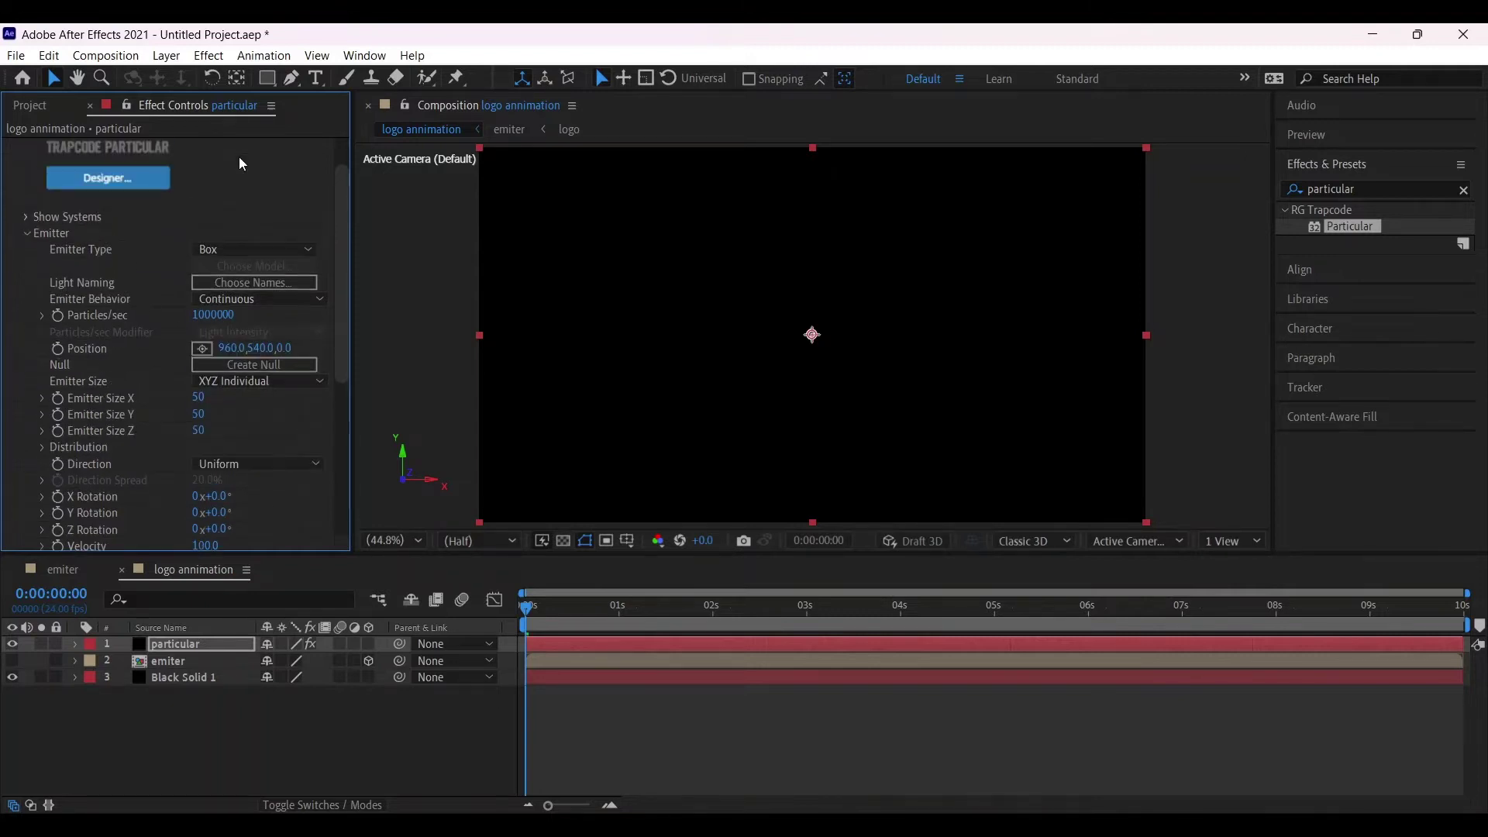
pyautogui.click(256, 249)
pyautogui.click(248, 351)
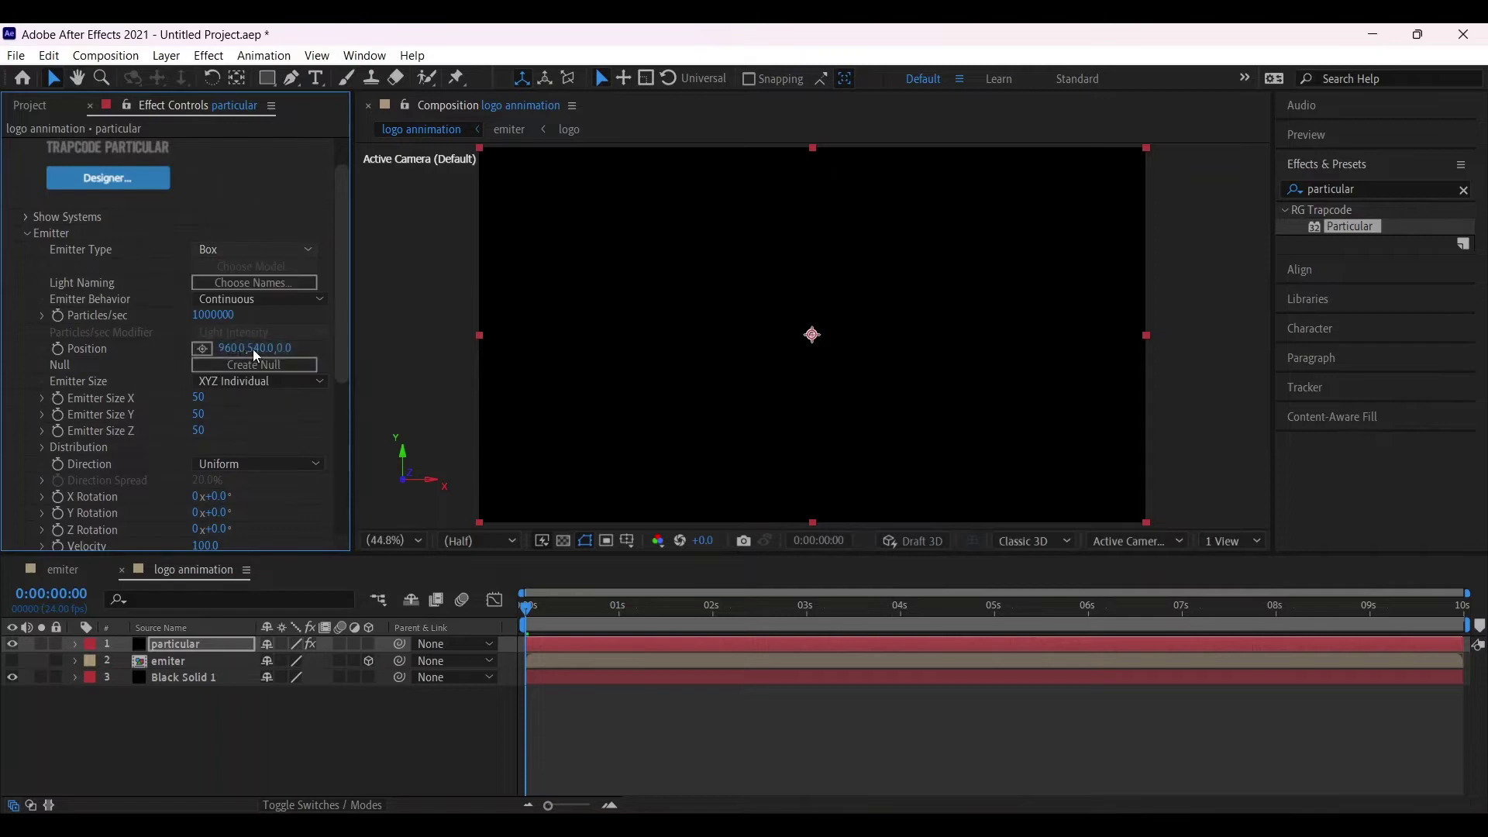
pyautogui.scroll(-2, 102, 450)
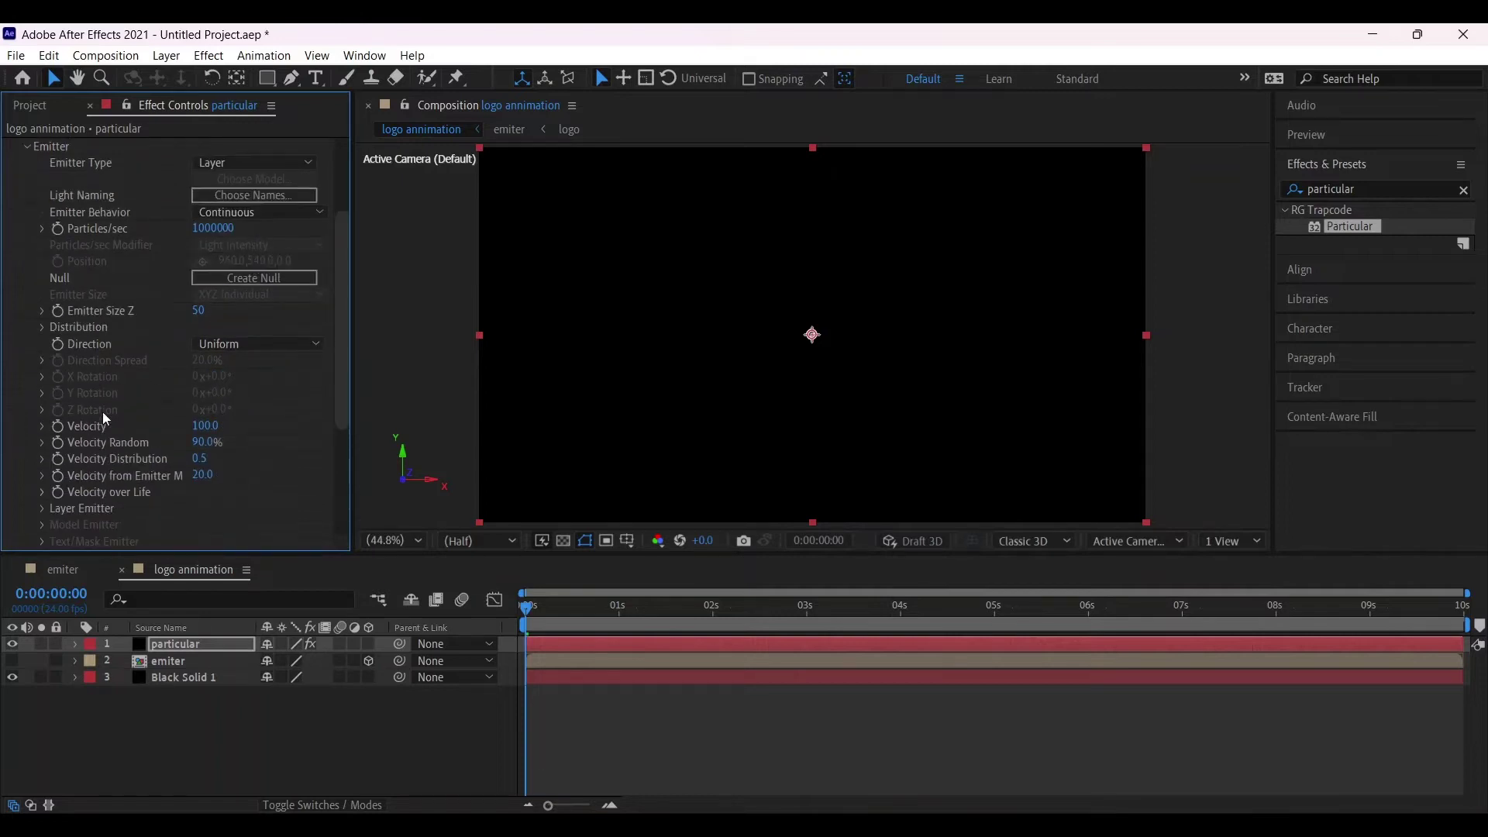
pyautogui.click(44, 508)
pyautogui.scroll(-3, 110, 454)
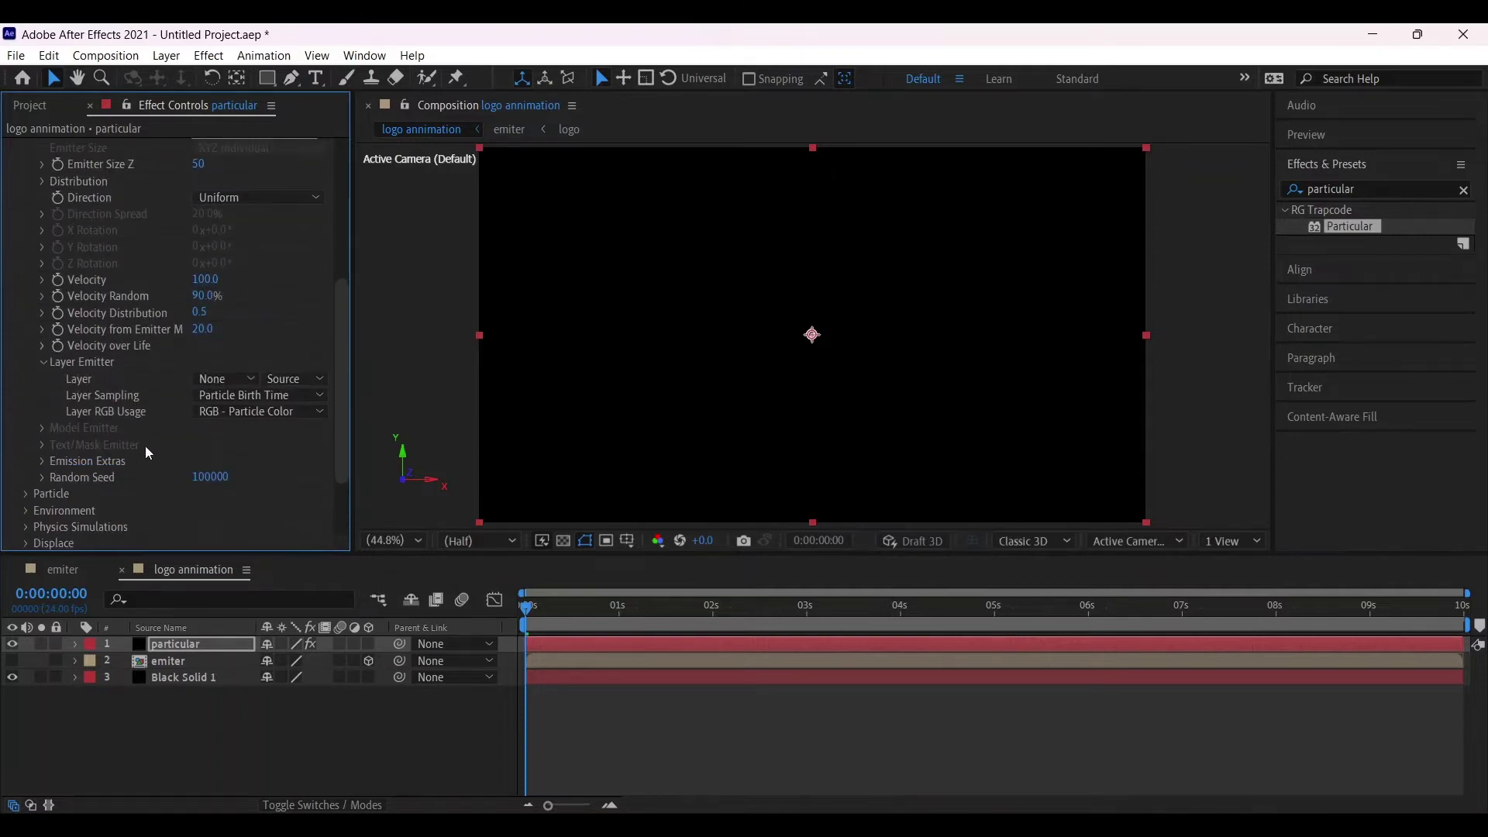
pyautogui.click(213, 380)
pyautogui.click(248, 448)
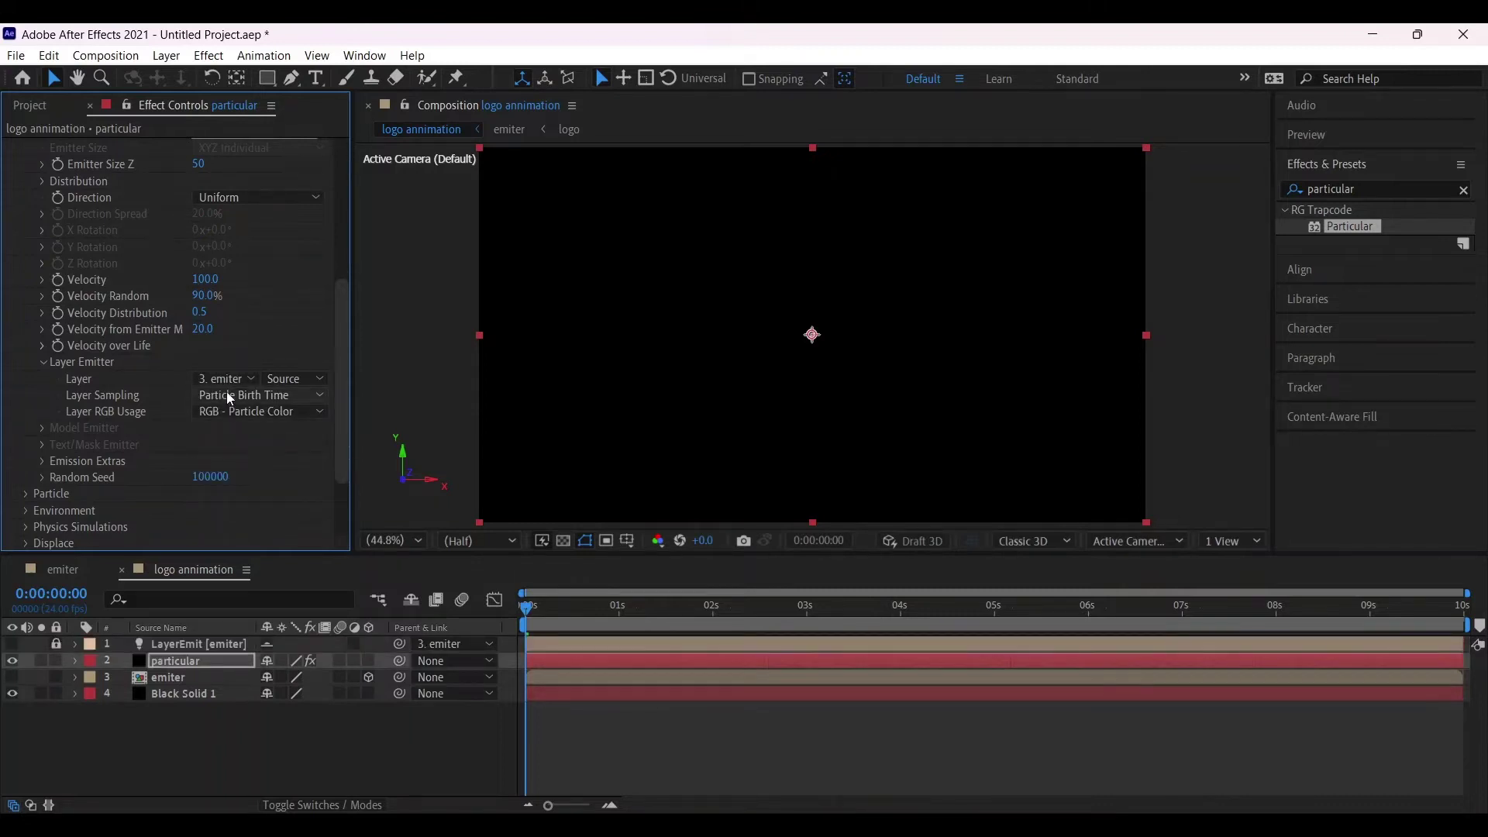
pyautogui.click(230, 398)
pyautogui.click(232, 419)
pyautogui.scroll(2, 102, 217)
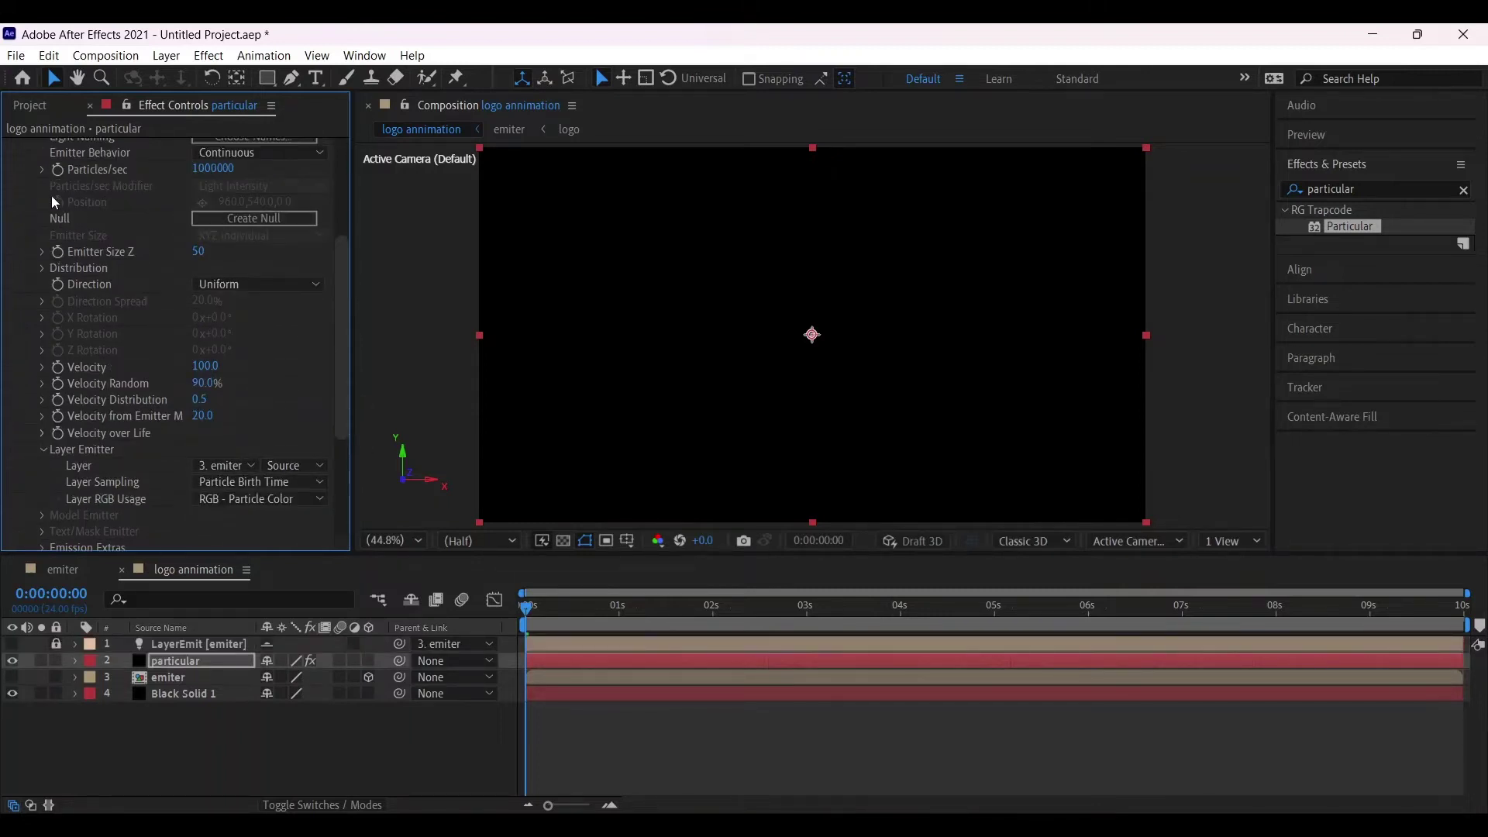
# - Set particle Life to 1.5, Life Random to 100% and Sphere Feather to 25%
pyautogui.scroll(3, 49, 190)
pyautogui.click(29, 217)
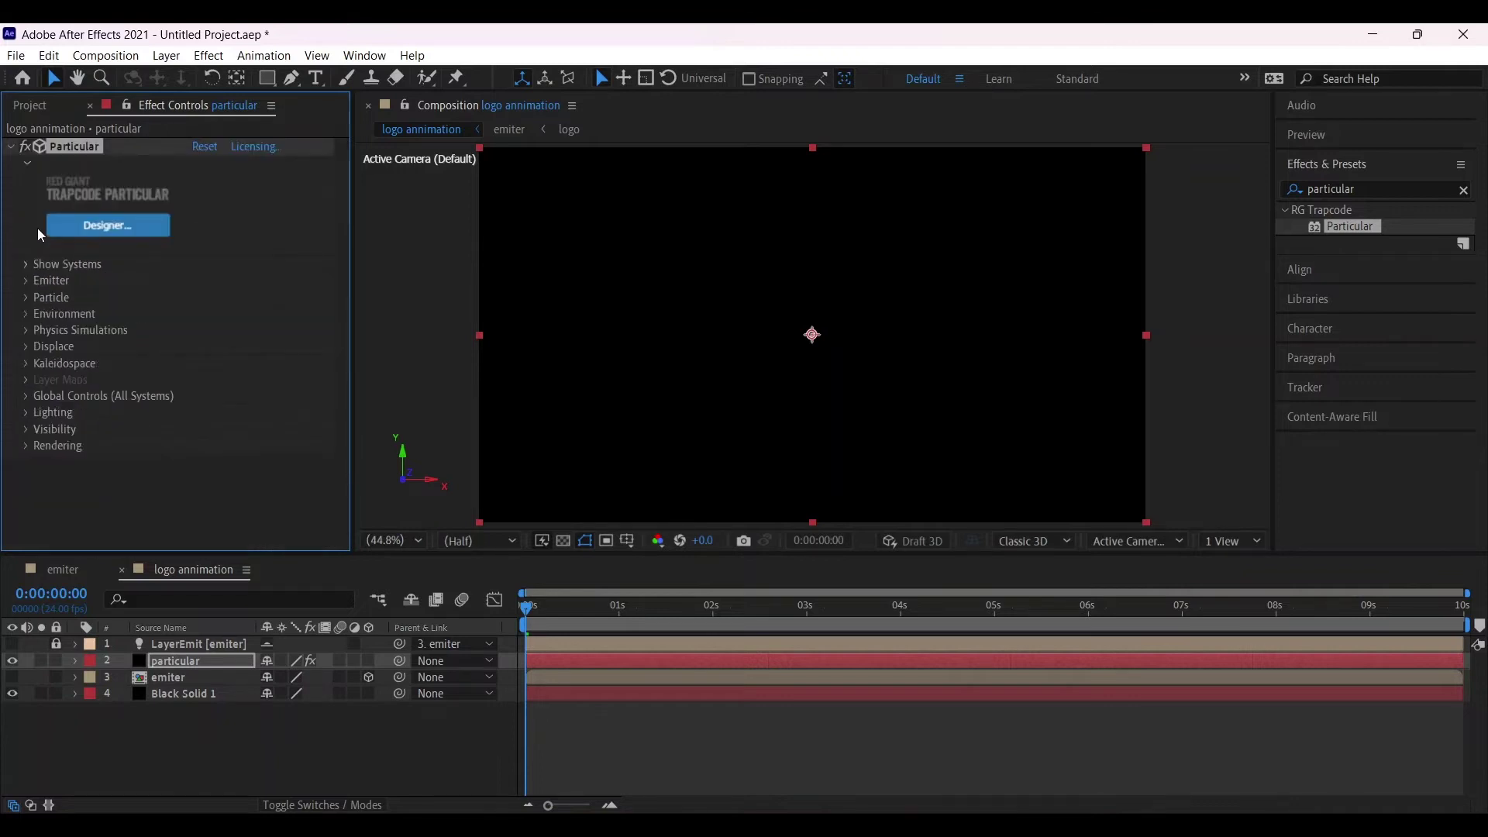
pyautogui.click(26, 297)
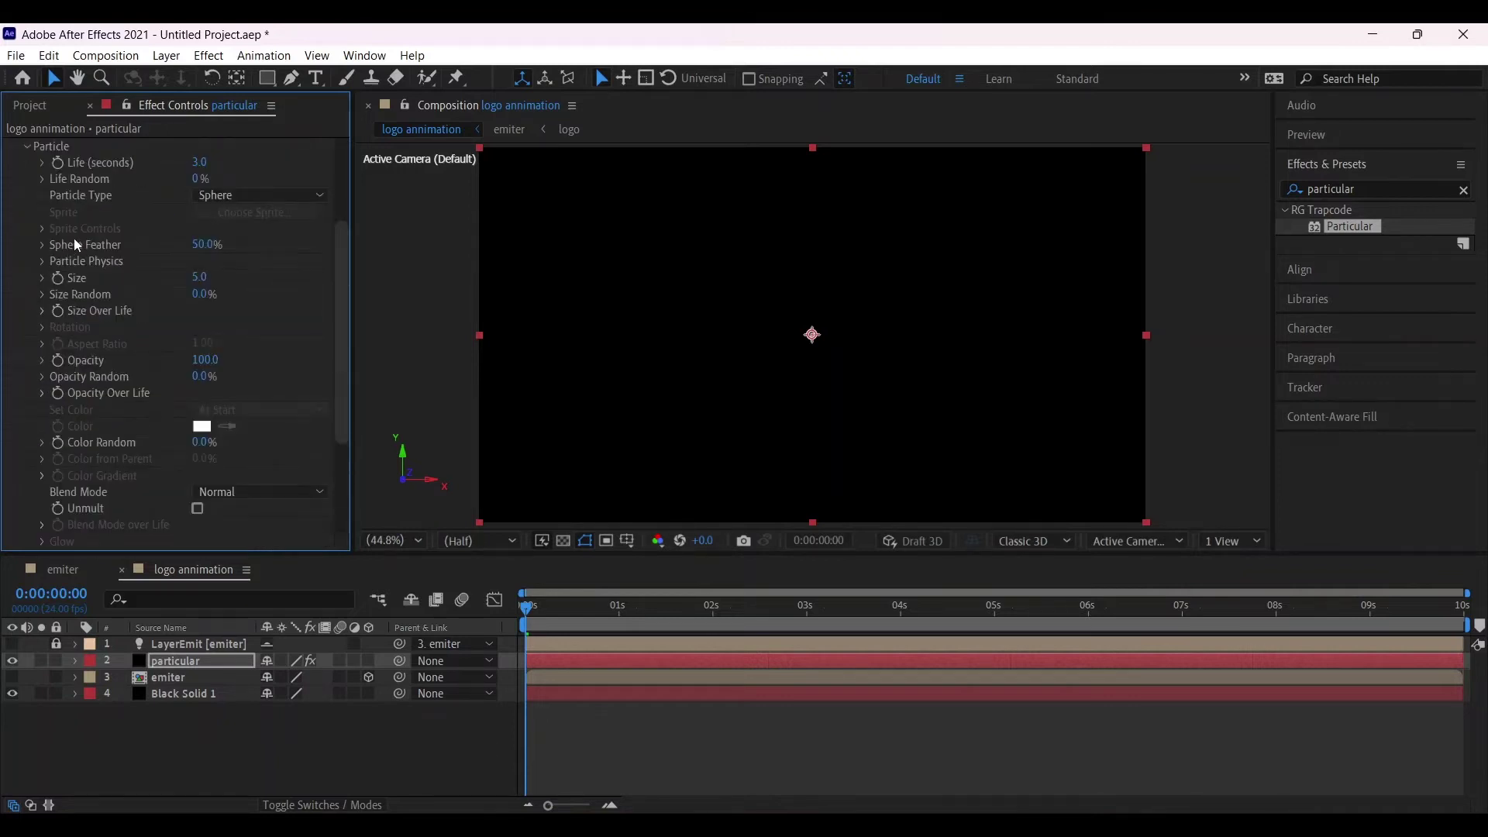
pyautogui.click(197, 163)
pyautogui.click(199, 179)
pyautogui.write('100')
pyautogui.click(203, 245)
pyautogui.write('25')
pyautogui.click(203, 279)
# - Set particle size 6 with 100% size random, shrinking over life
pyautogui.write('6')
pyautogui.click(205, 295)
pyautogui.write('100')
pyautogui.click(41, 313)
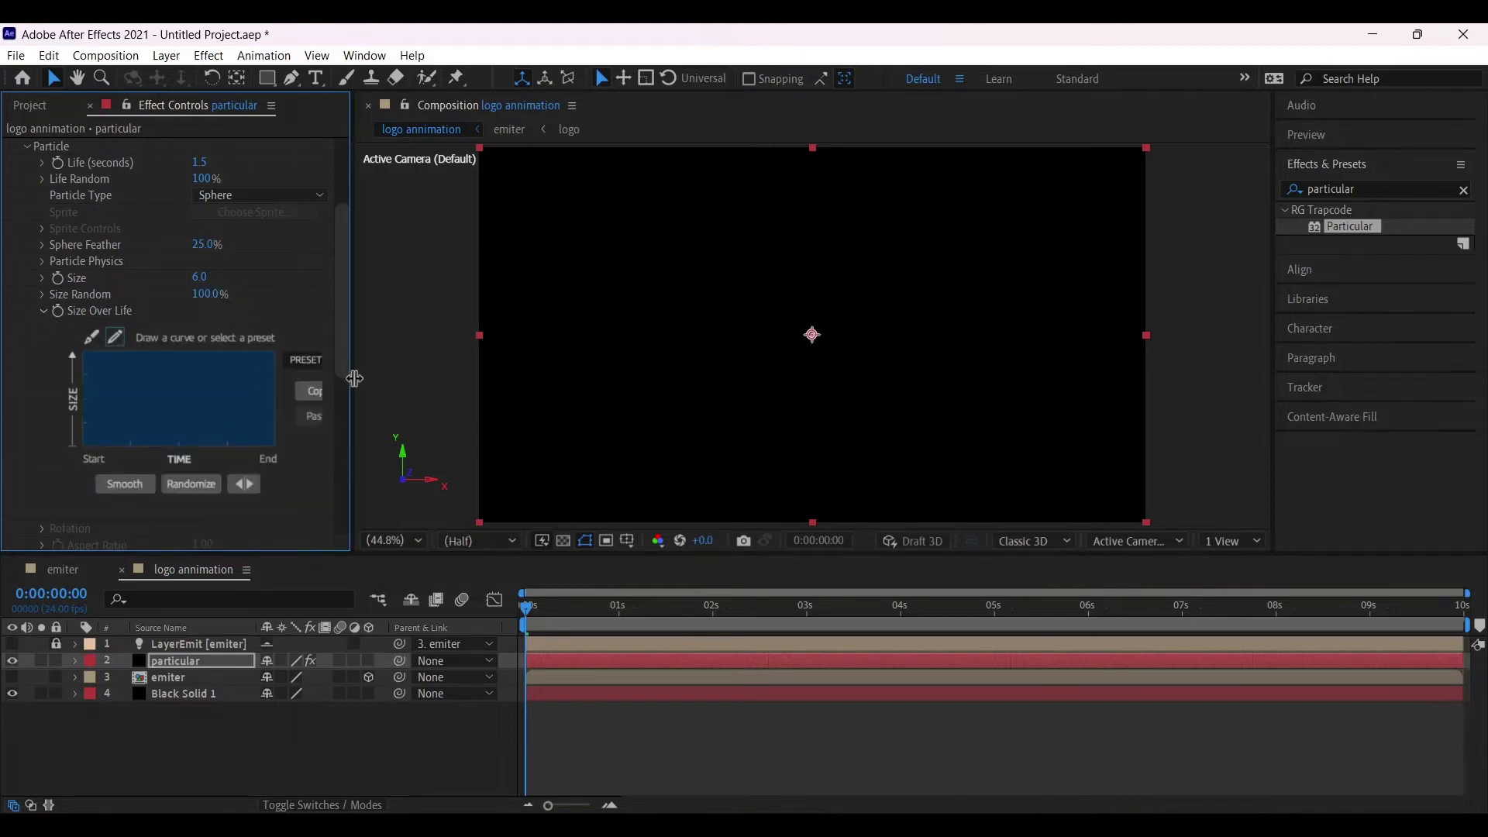
pyautogui.moveTo(353, 379); pyautogui.dragTo(375, 379)
pyautogui.click(330, 361)
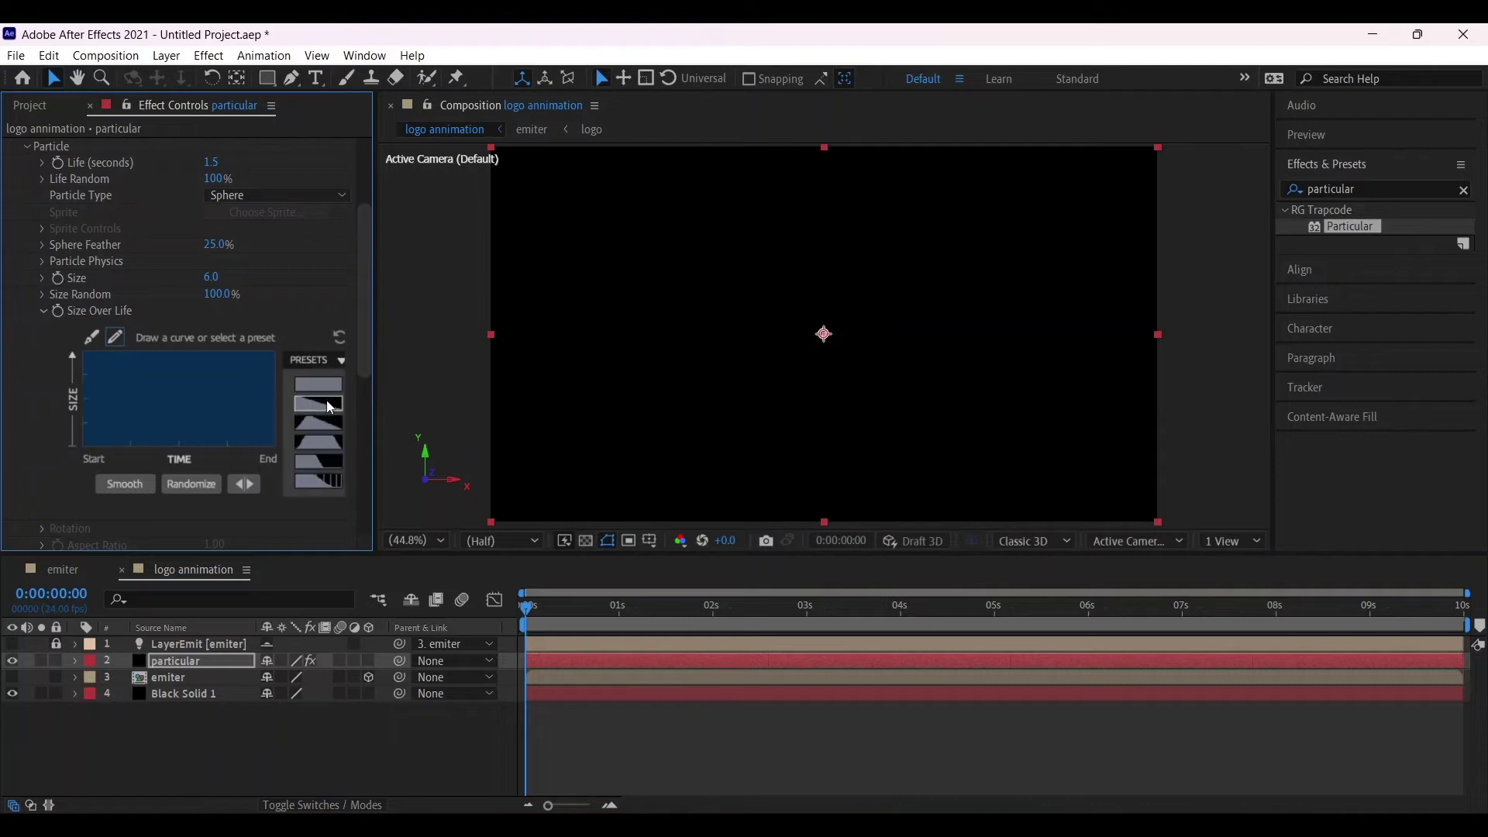
pyautogui.click(327, 400)
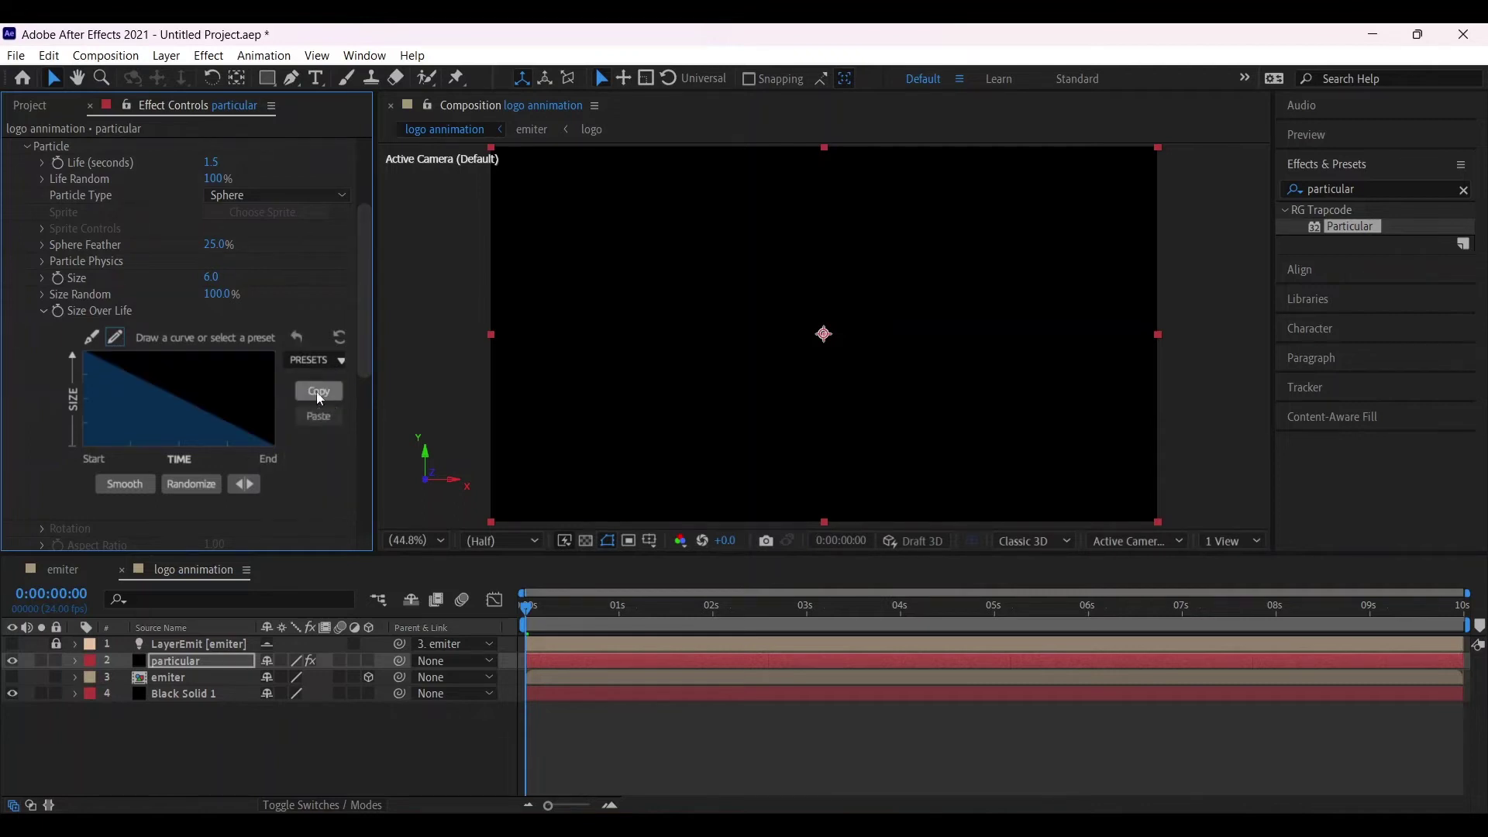
pyautogui.click(44, 312)
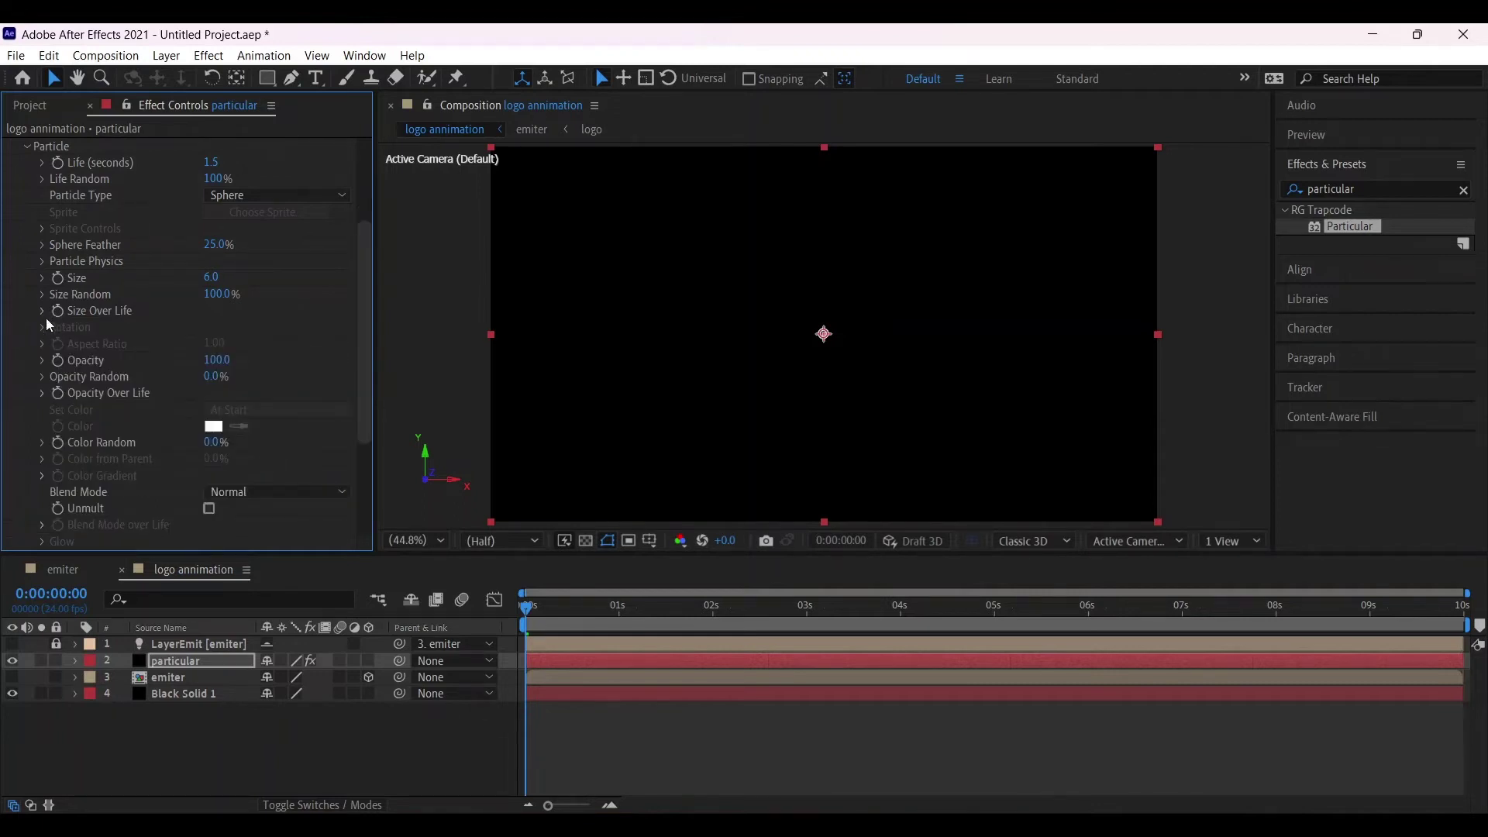
# - Set Opacity Random to 10% and a flickering fade-out Opacity over Life preset
pyautogui.write('10')
pyautogui.click(41, 394)
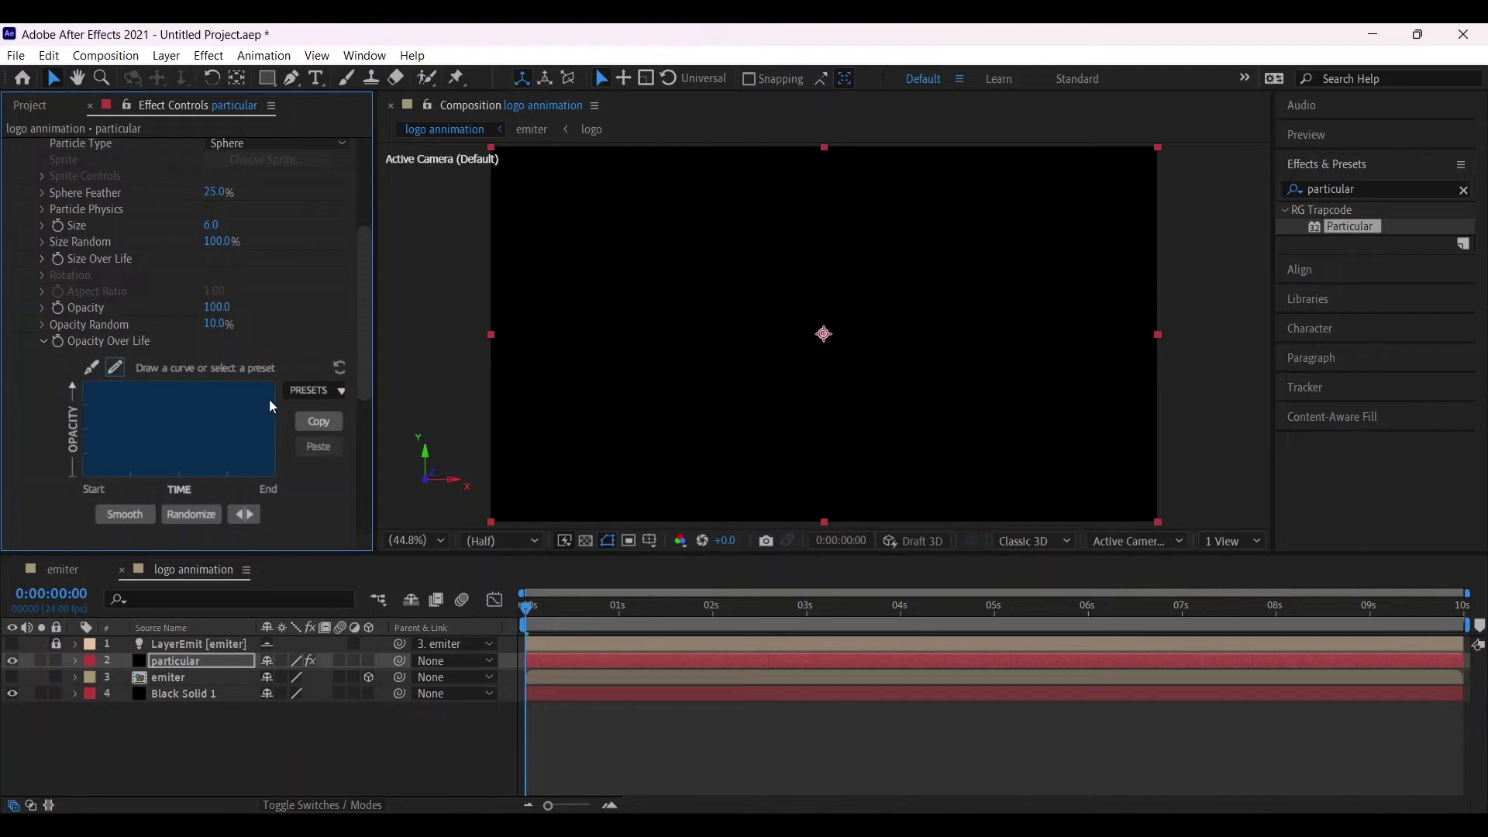
pyautogui.click(311, 393)
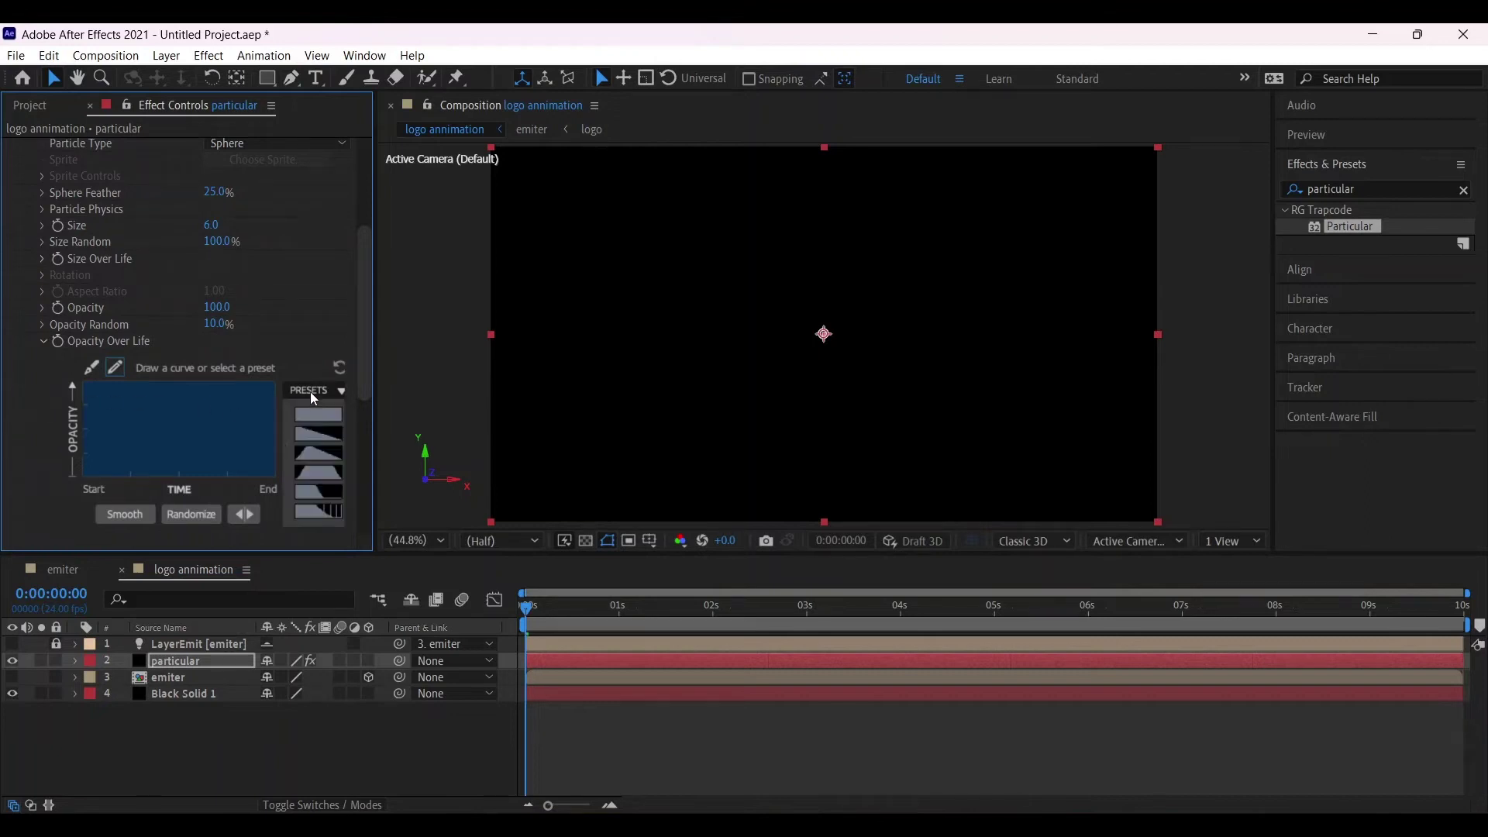
pyautogui.click(308, 509)
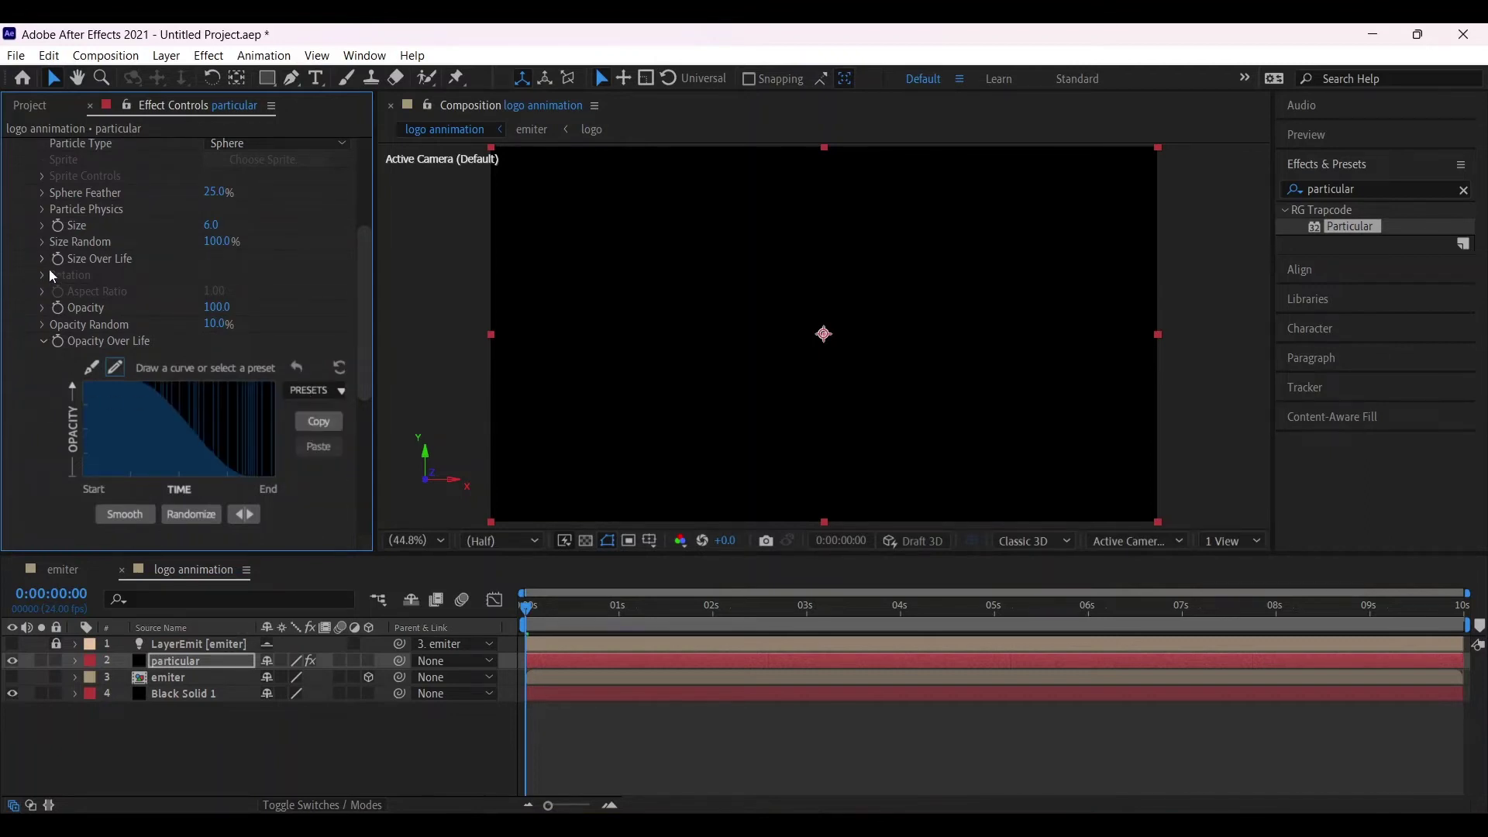
# - Set Environment gravity to -100
pyautogui.scroll(5, 56, 248)
pyautogui.click(31, 300)
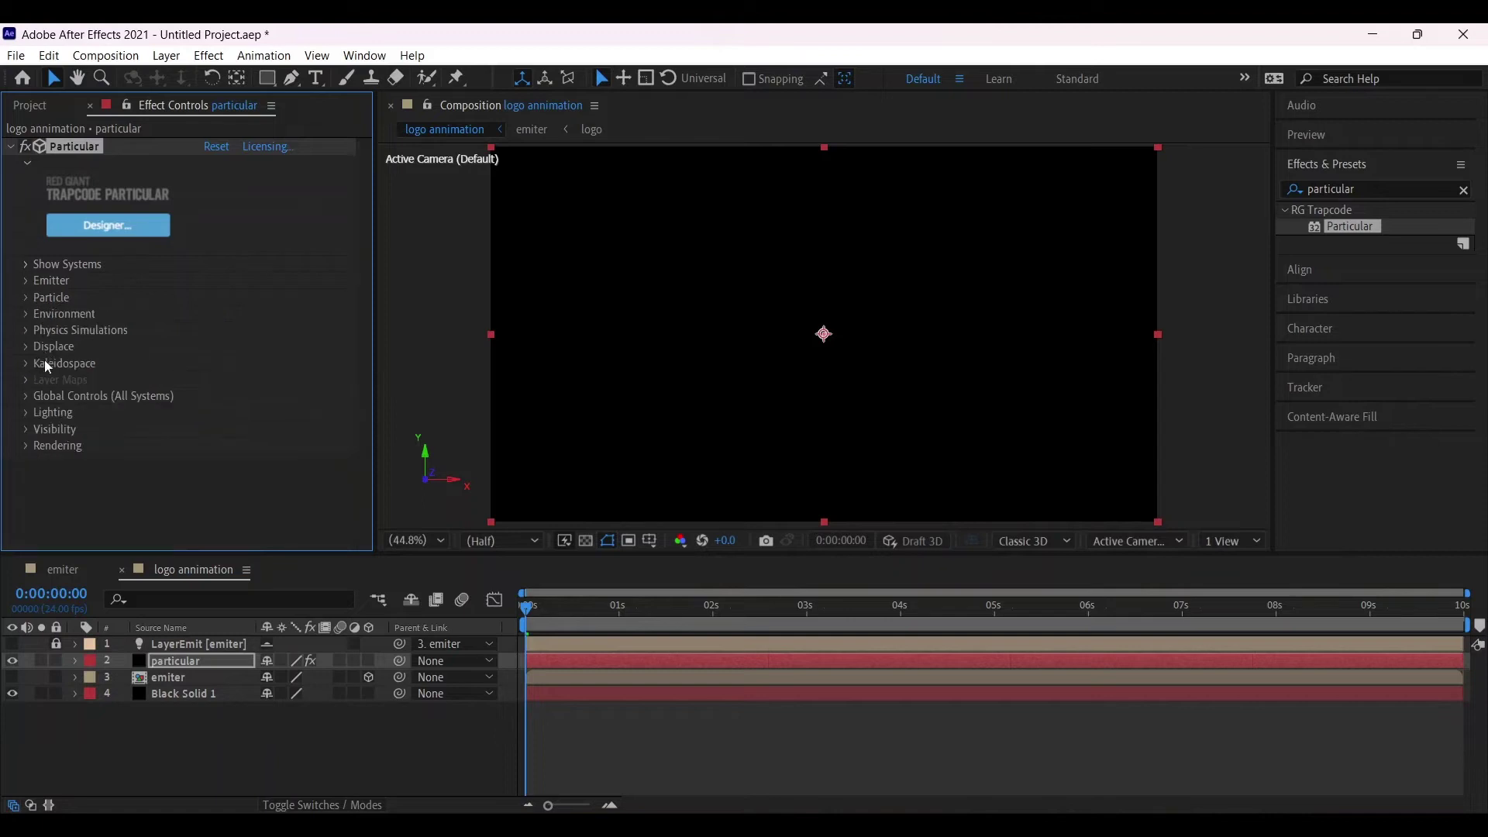
pyautogui.click(25, 312)
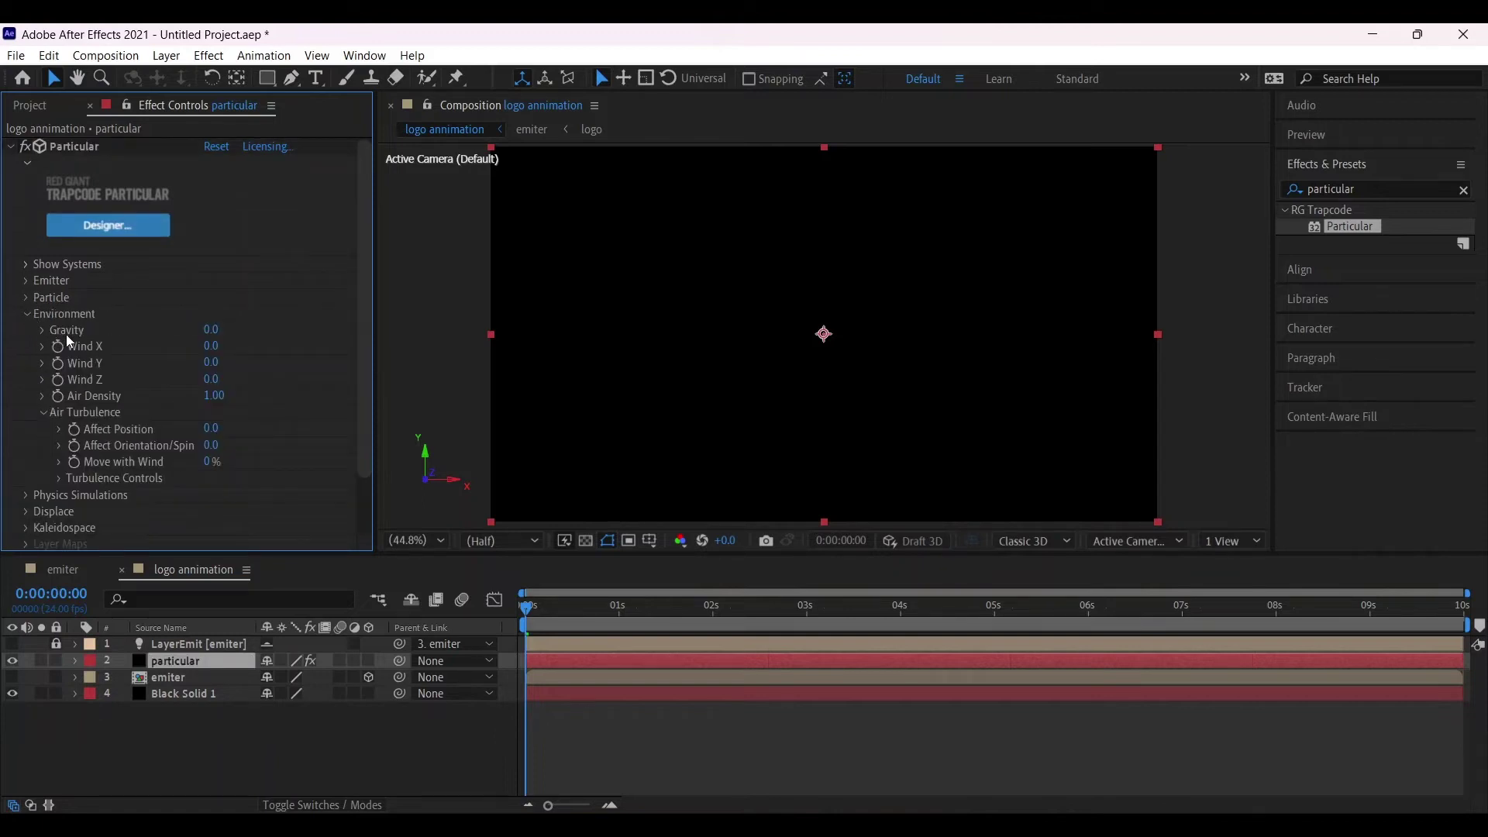
pyautogui.click(211, 329)
pyautogui.write('-100')
pyautogui.press('Return')
# - Set Wind X to 100 and Wind Y to -50, expanding the Air Turbulence controls
pyautogui.click(60, 478)
pyautogui.scroll(-3, 202, 328)
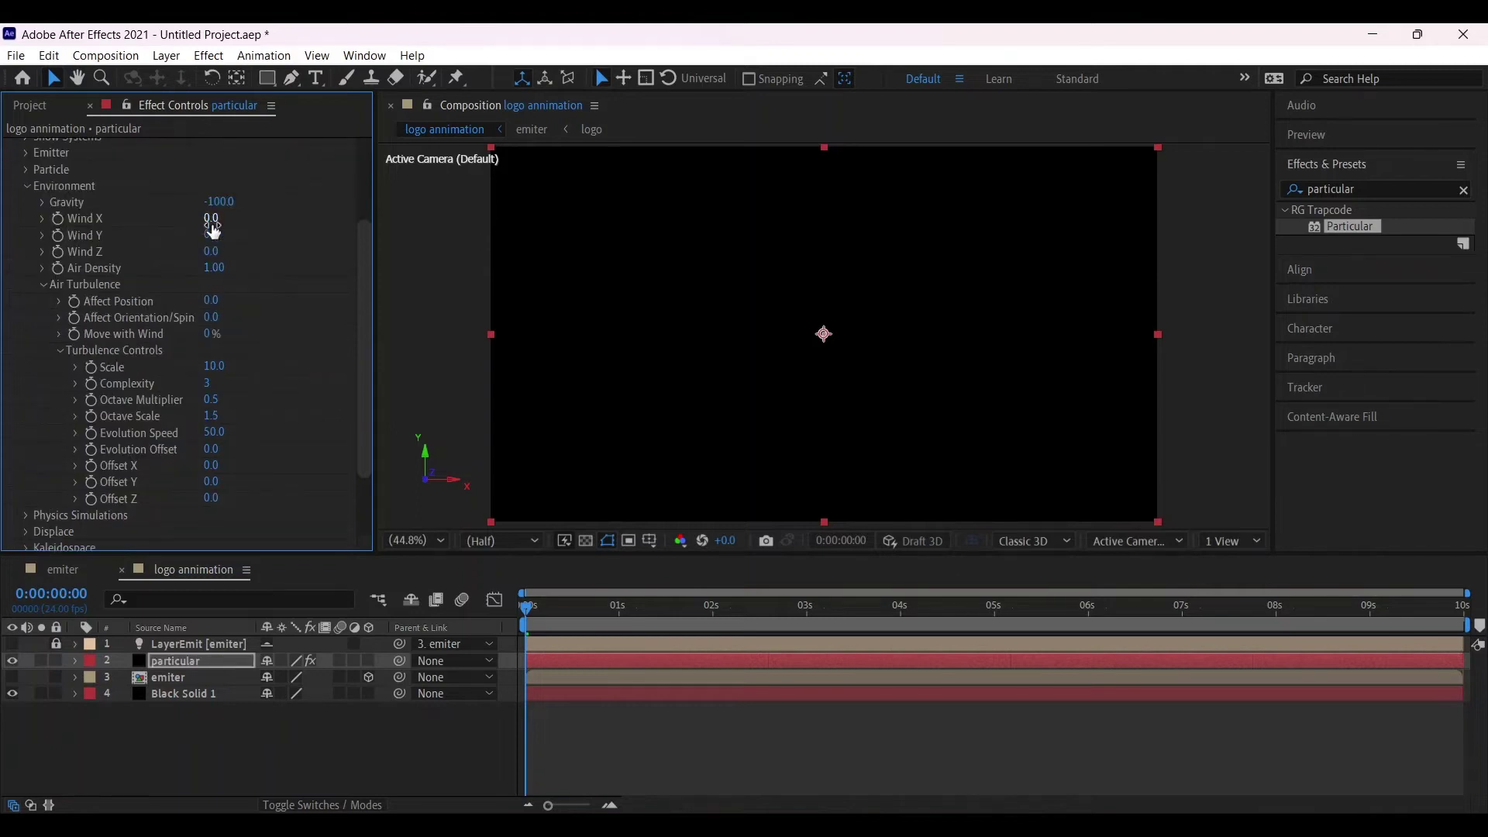
pyautogui.click(210, 219)
pyautogui.write('100')
pyautogui.click(217, 235)
pyautogui.write('-50')
pyautogui.press('Return')
pyautogui.click(214, 302)
# - Set turbulence Affect Position to 150 and apply Drop Shadow to the particular layer
pyautogui.write('150')
pyautogui.press('Return')
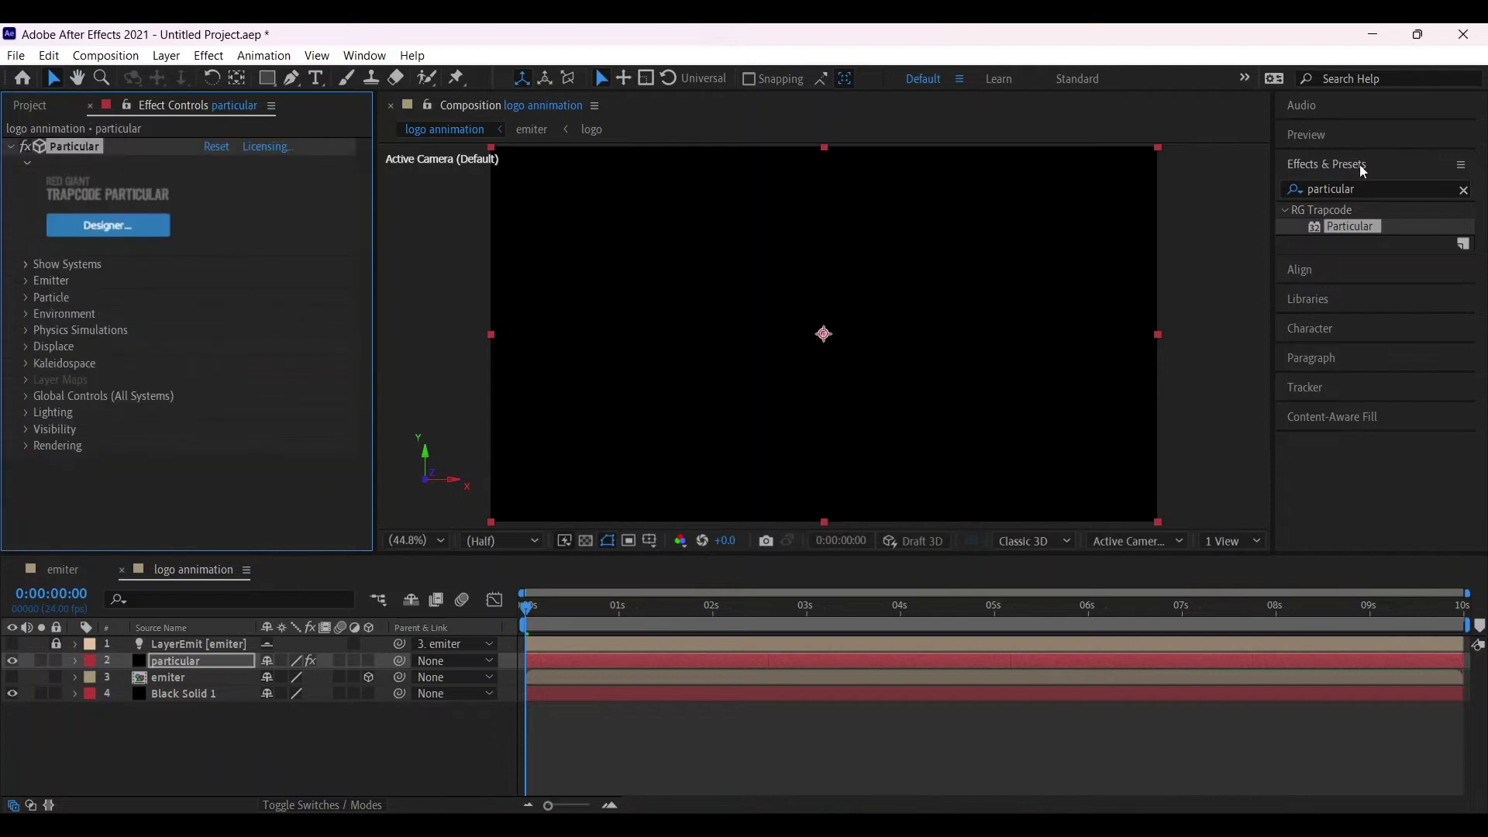
pyautogui.click(1380, 189)
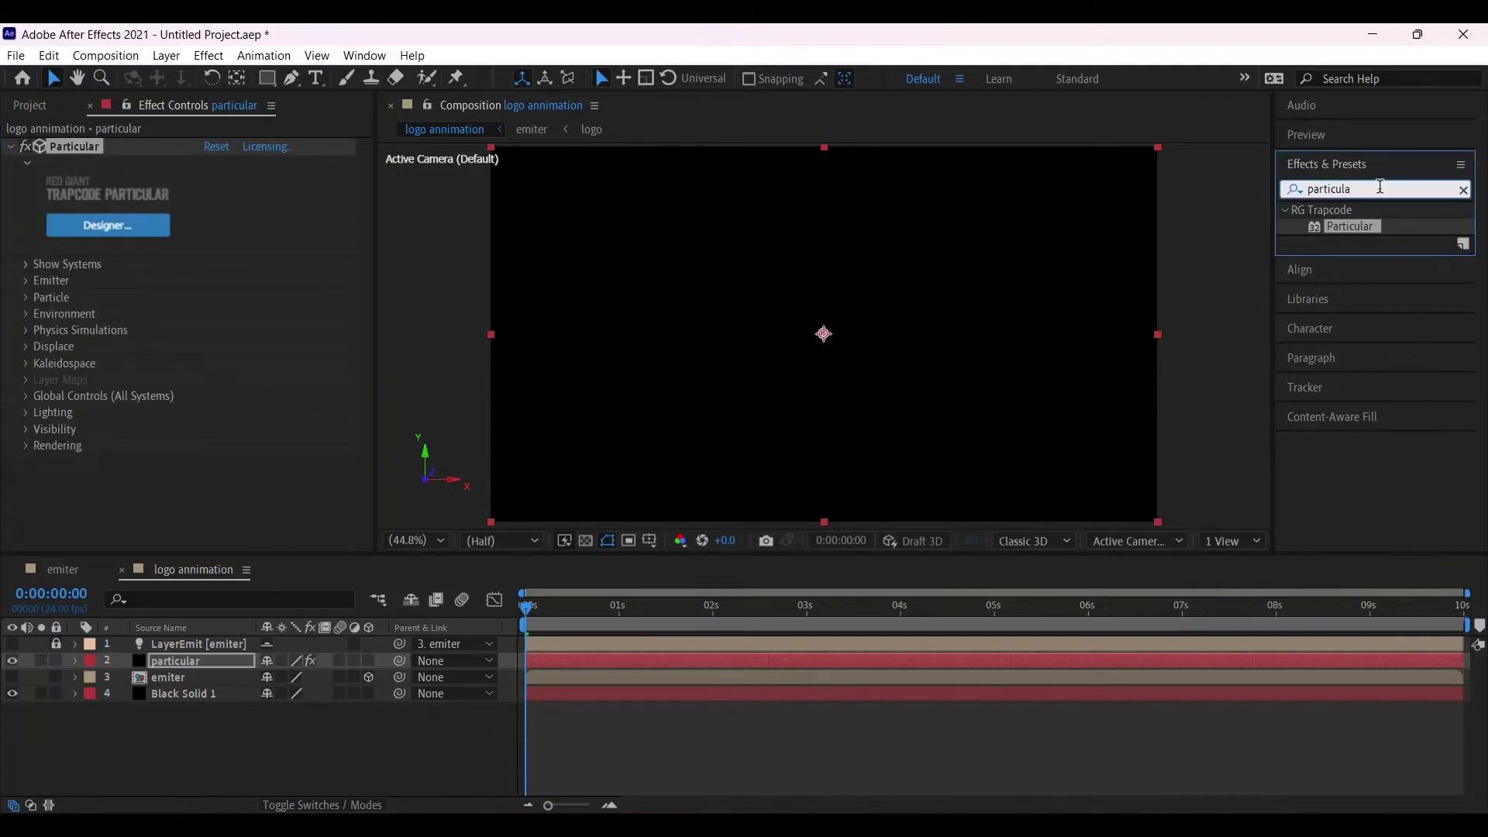
pyautogui.press('BackSpace')
pyautogui.press('BackSpace')
pyautogui.press('BackSpace')
pyautogui.press('BackSpace')
pyautogui.press('BackSpace')
pyautogui.press('BackSpace')
pyautogui.press('BackSpace')
pyautogui.press('BackSpace')
pyautogui.write('drop')
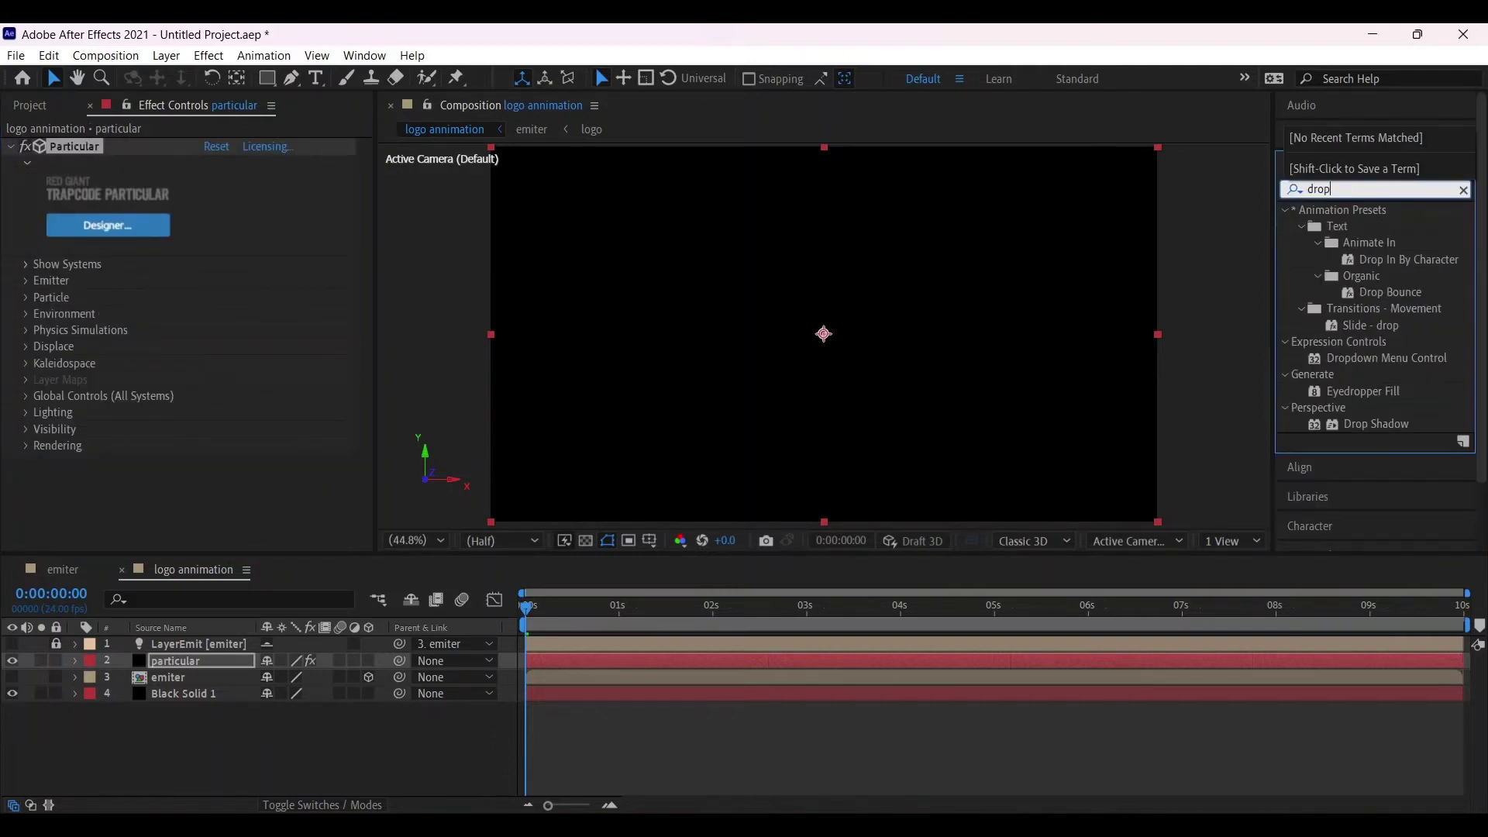
pyautogui.moveTo(1392, 421); pyautogui.dragTo(194, 667)
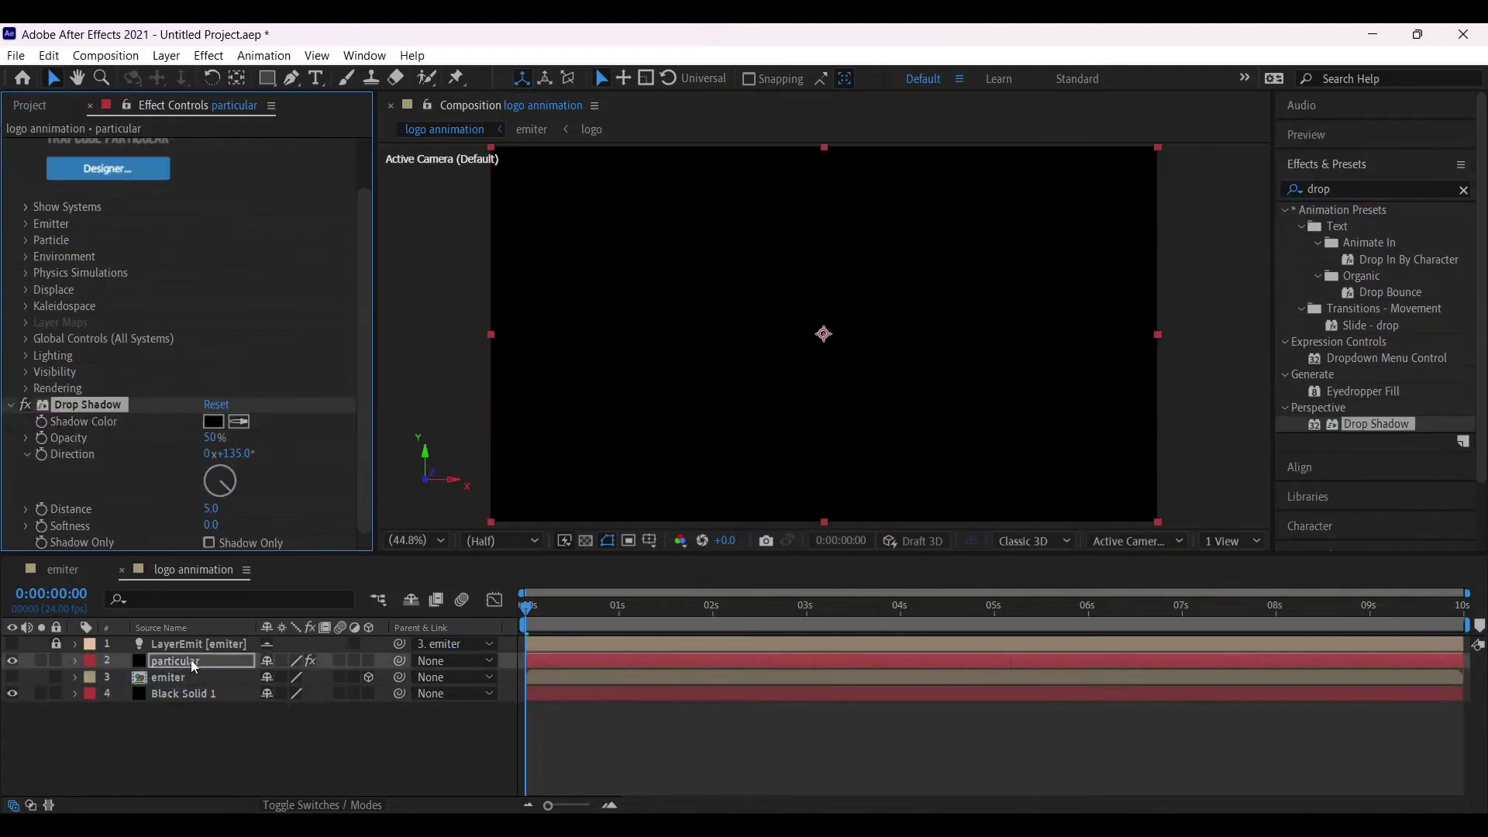
# - Set the drop shadow to 65% opacity, distance 0 and softness 63
pyautogui.click(212, 441)
pyautogui.write('65')
pyautogui.click(211, 509)
pyautogui.write('0')
pyautogui.press('Tab')
pyautogui.write('63')
# - Apply Curves to the particular layer and shape an S-curve for contrast
pyautogui.click(1339, 191)
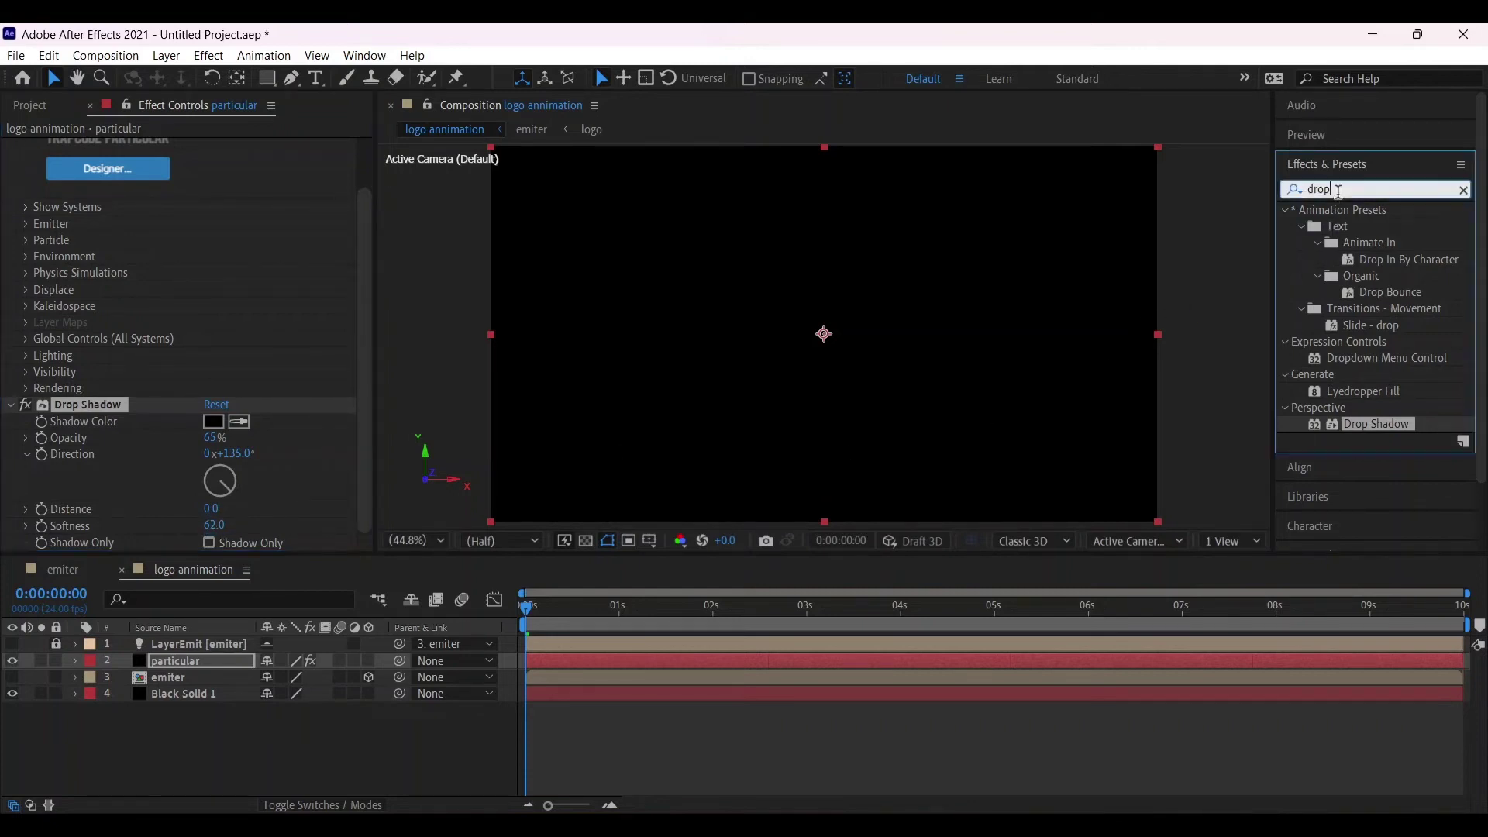
pyautogui.press('BackSpace')
pyautogui.press('BackSpace')
pyautogui.press('BackSpace')
pyautogui.press('BackSpace')
pyautogui.write('curves')
pyautogui.moveTo(1360, 276); pyautogui.dragTo(163, 664)
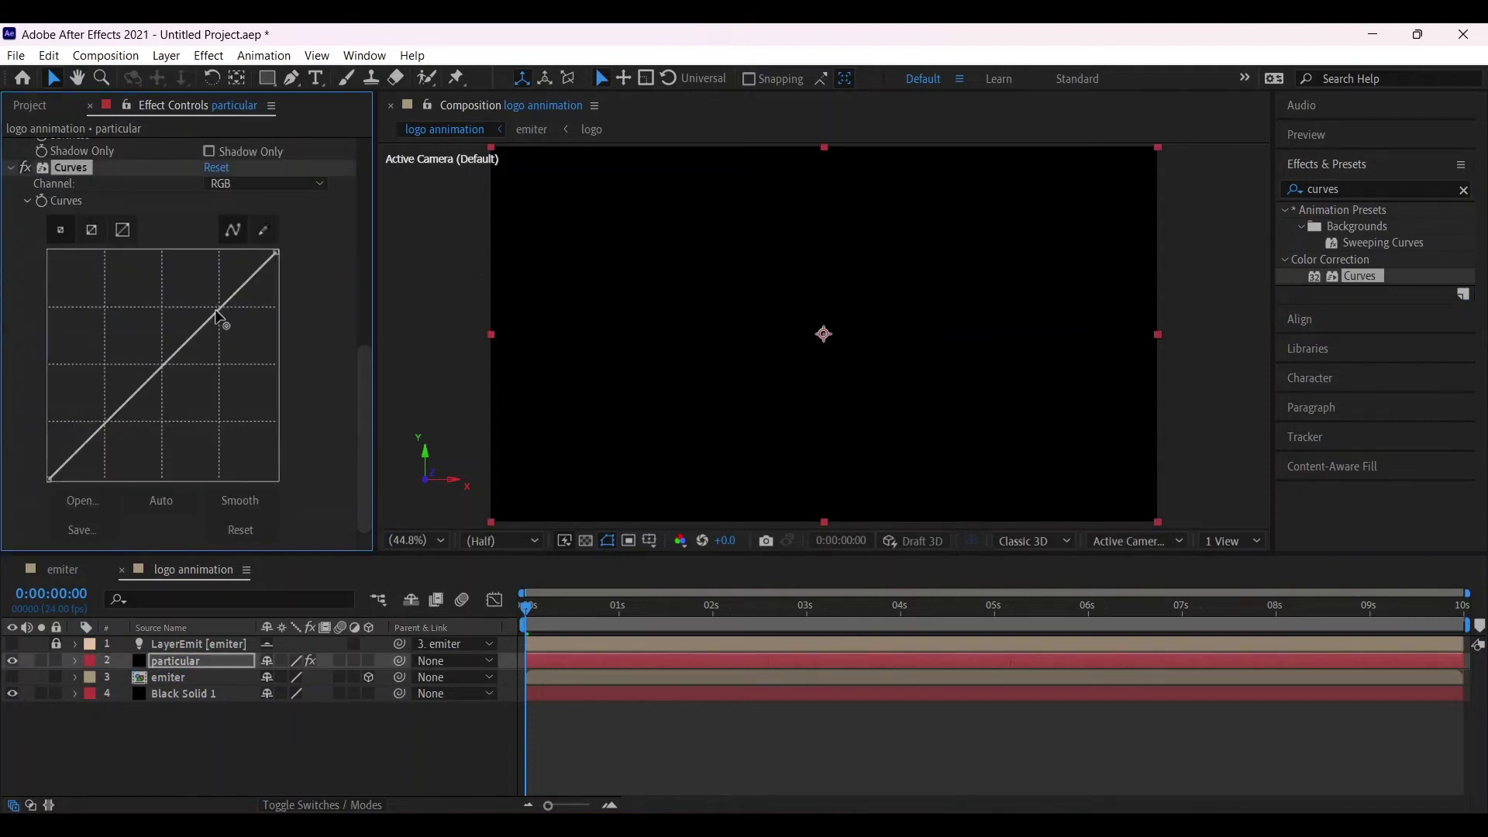
pyautogui.moveTo(220, 315); pyautogui.dragTo(208, 303)
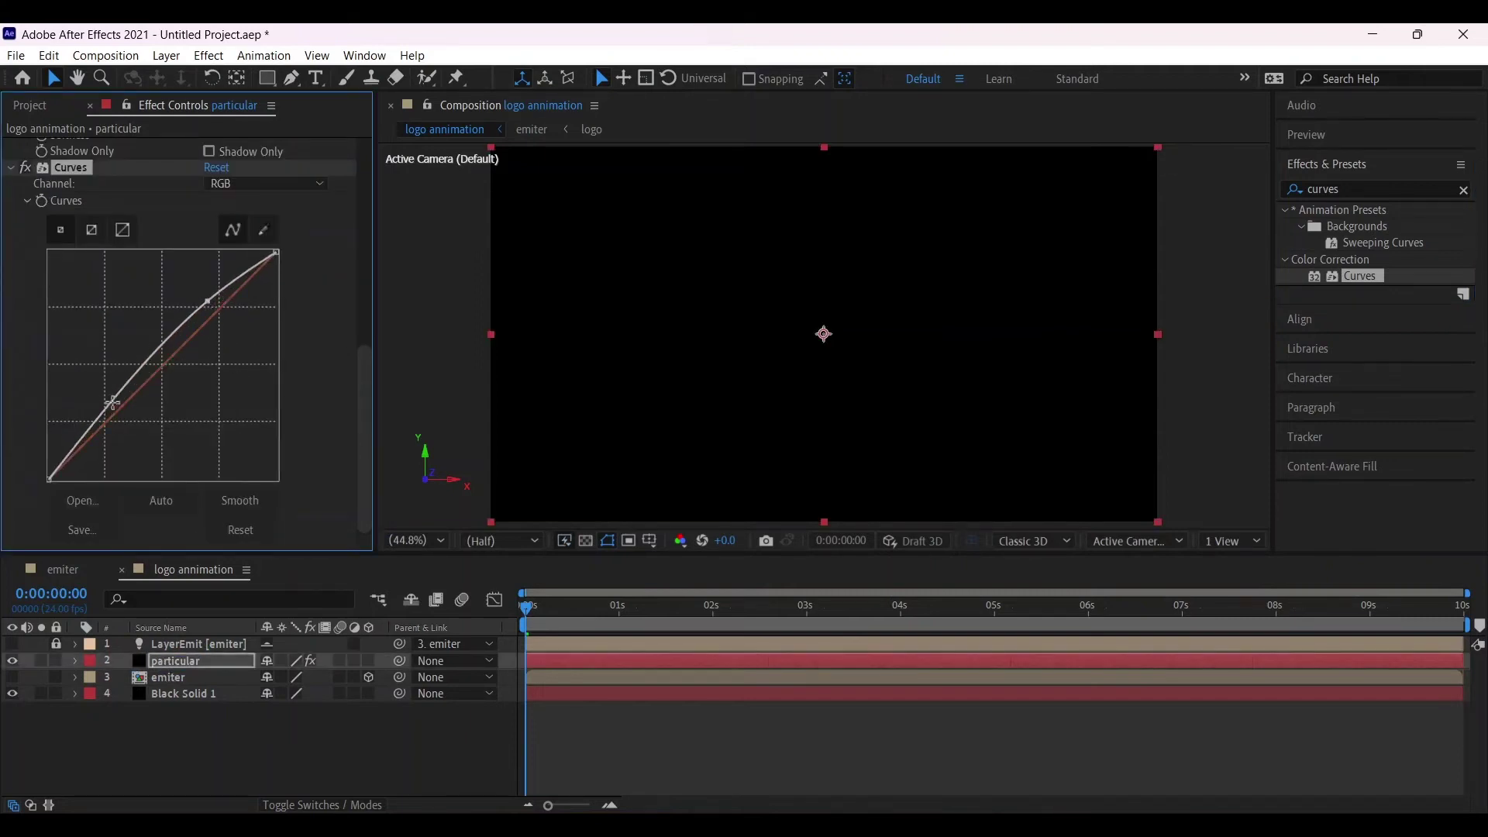
pyautogui.moveTo(105, 408); pyautogui.dragTo(120, 432)
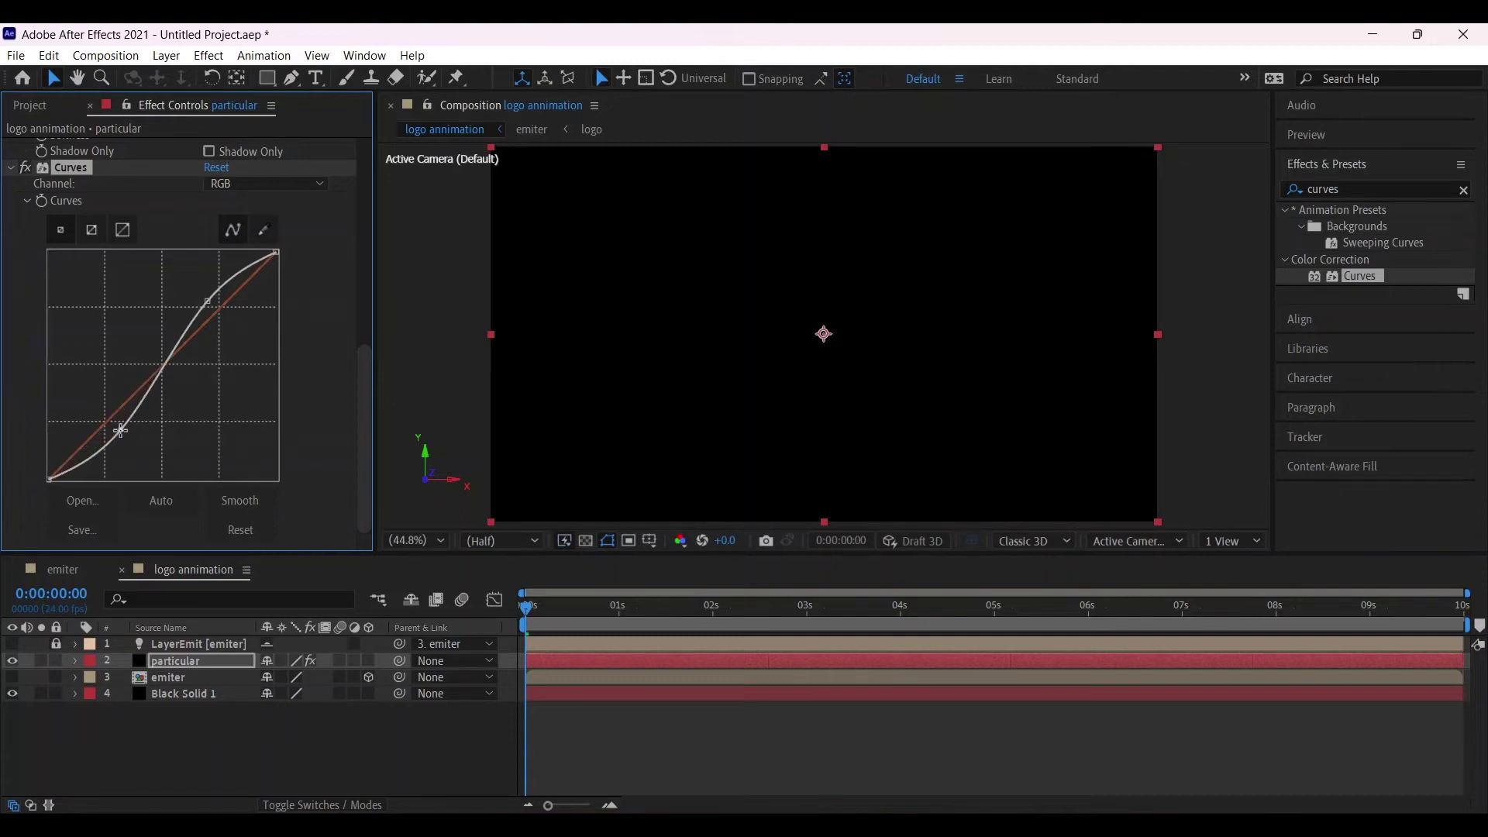
# - Drag the logo composition from the Project panel into logo animation above emiter
pyautogui.click(86, 106)
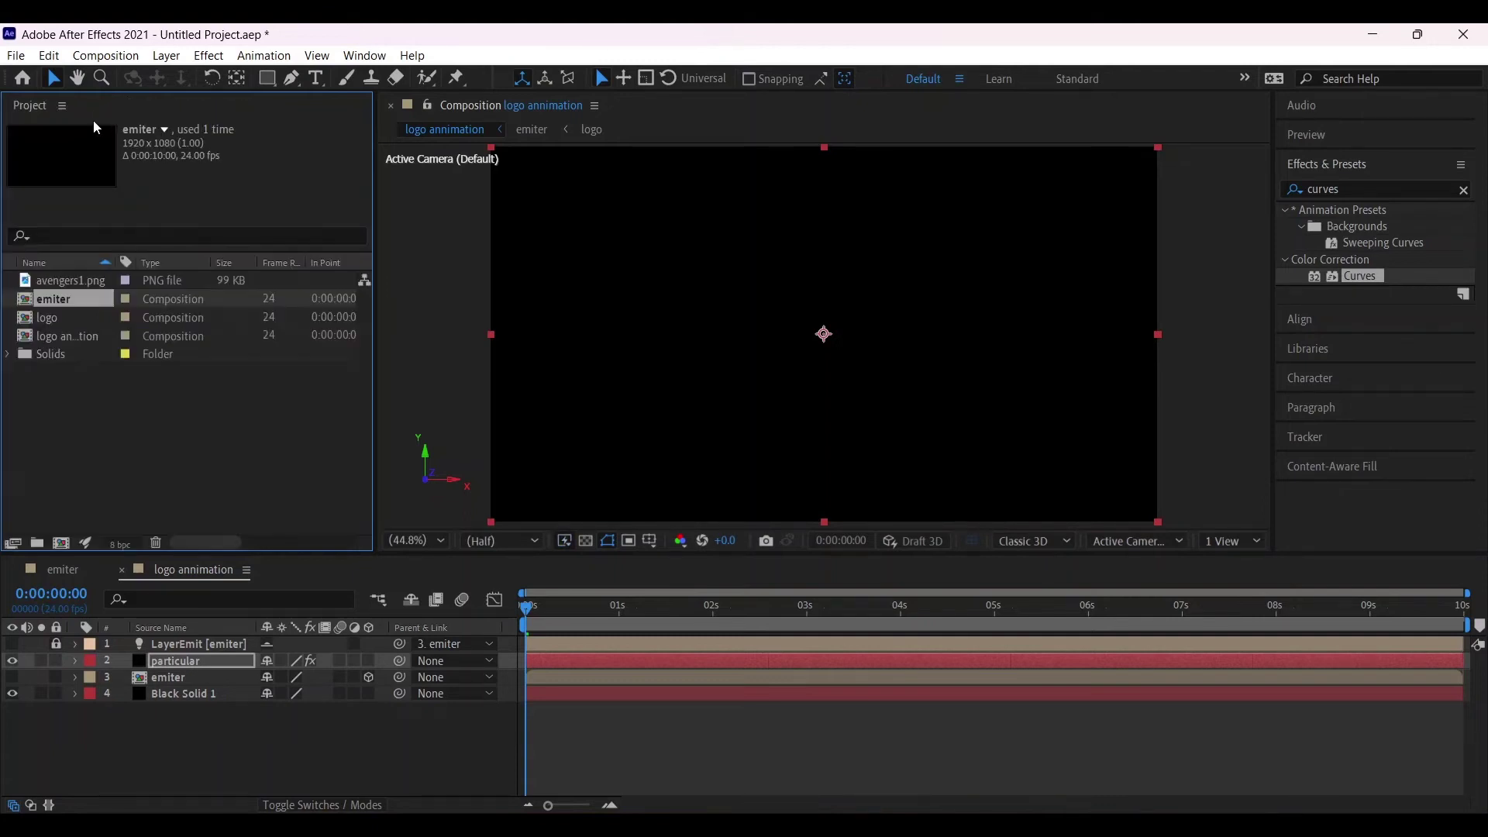
pyautogui.click(56, 317)
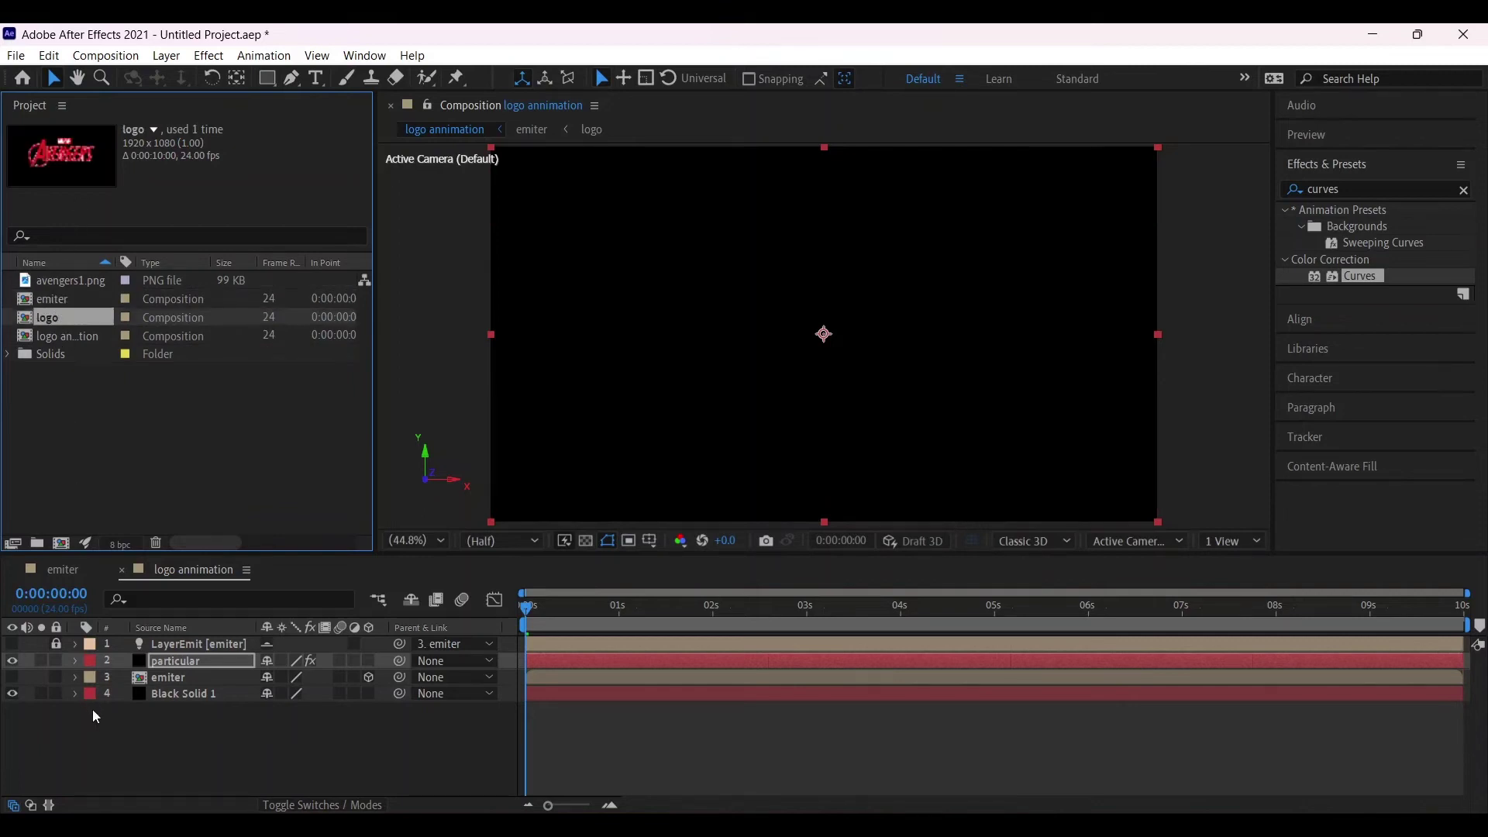
pyautogui.moveTo(56, 326); pyautogui.dragTo(91, 666)
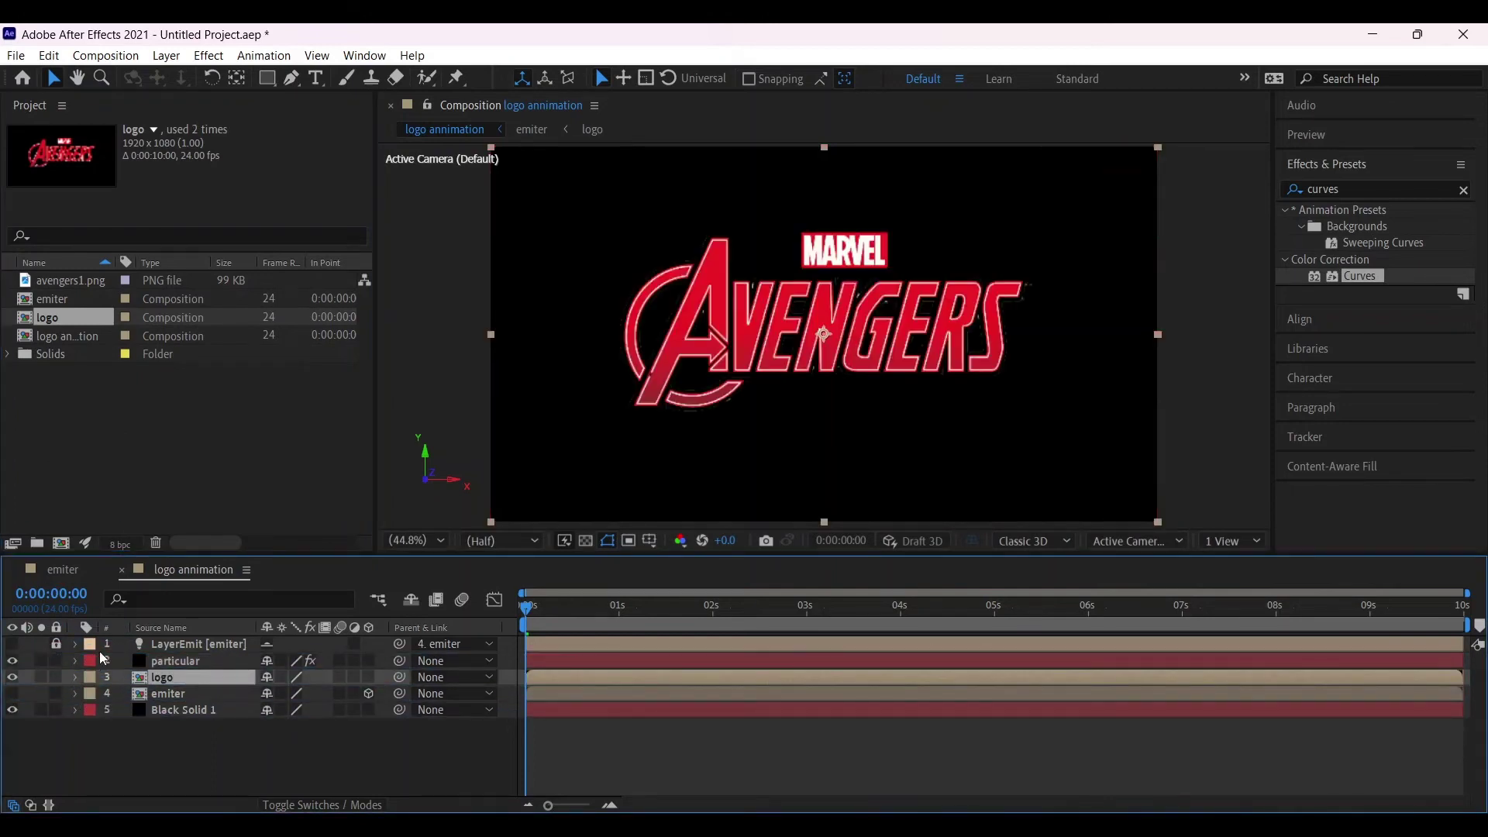
pyautogui.click(1401, 188)
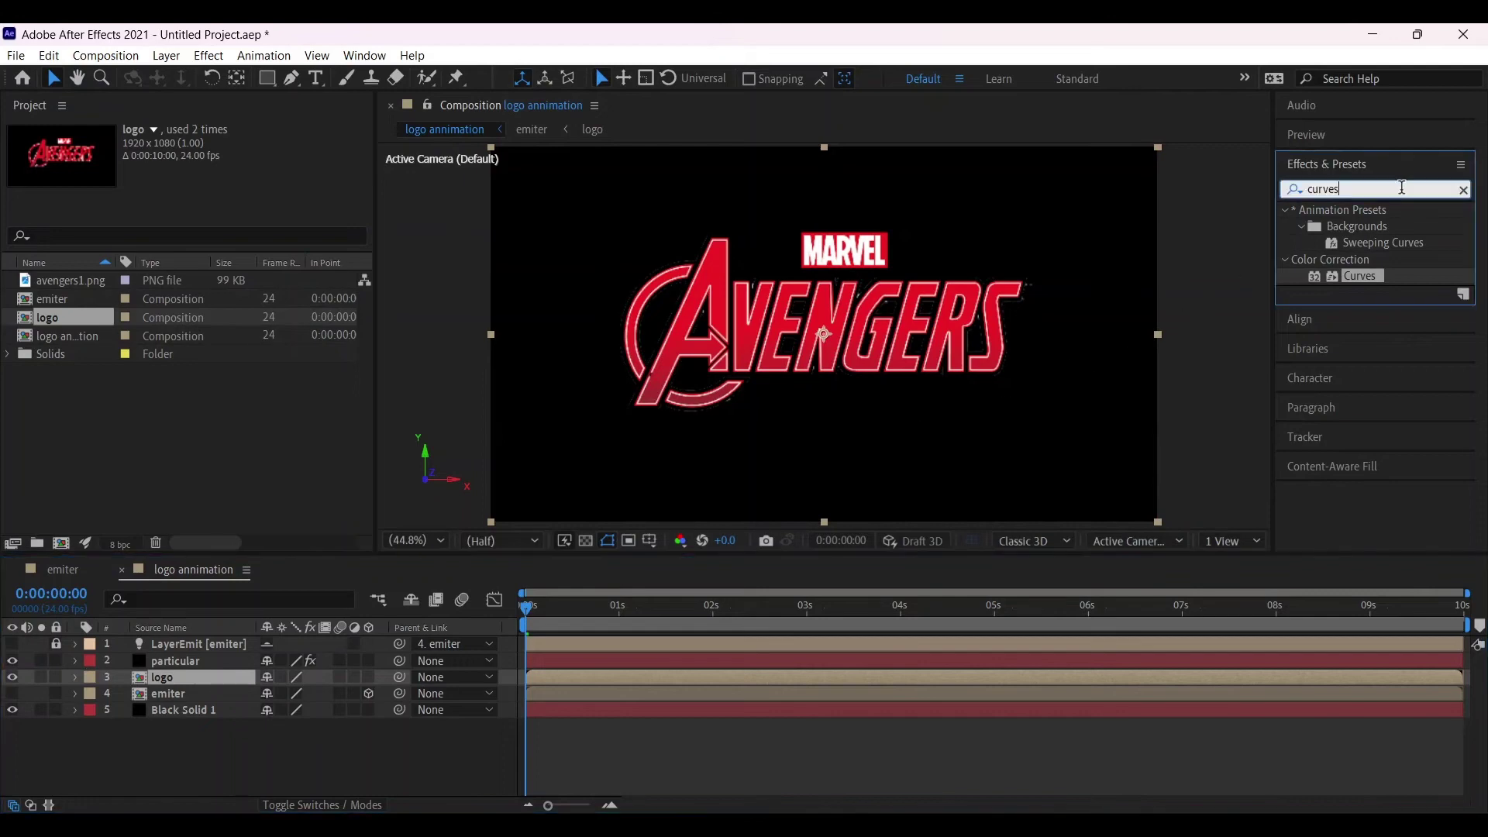
# - Find Linear Wipe in Effects & Presets and apply it to the logo layer
pyautogui.press('BackSpace')
pyautogui.press('BackSpace')
pyautogui.press('BackSpace')
pyautogui.press('BackSpace')
pyautogui.press('BackSpace')
pyautogui.write('linear')
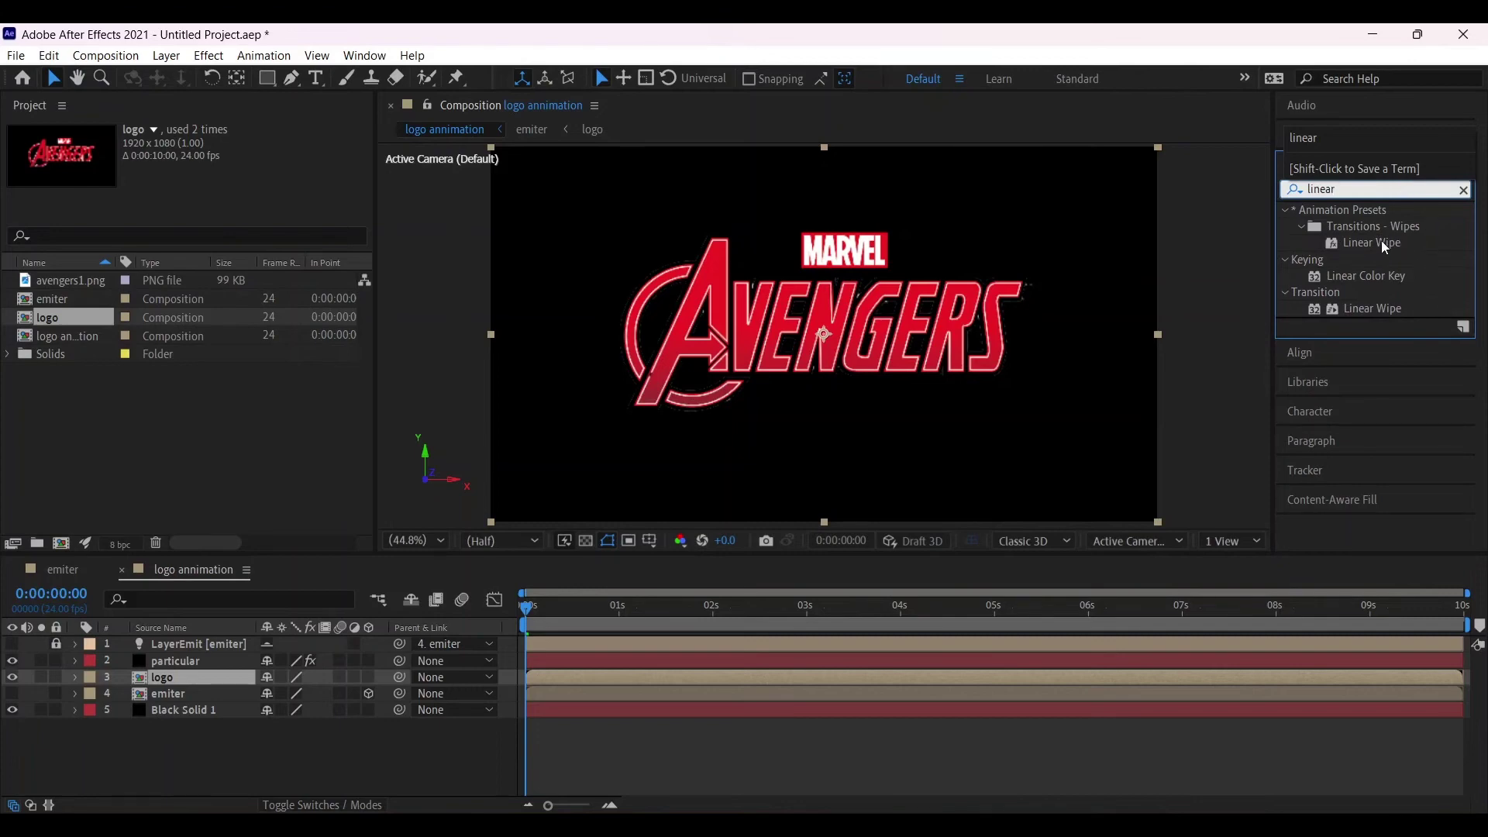
pyautogui.moveTo(1385, 246); pyautogui.dragTo(158, 676)
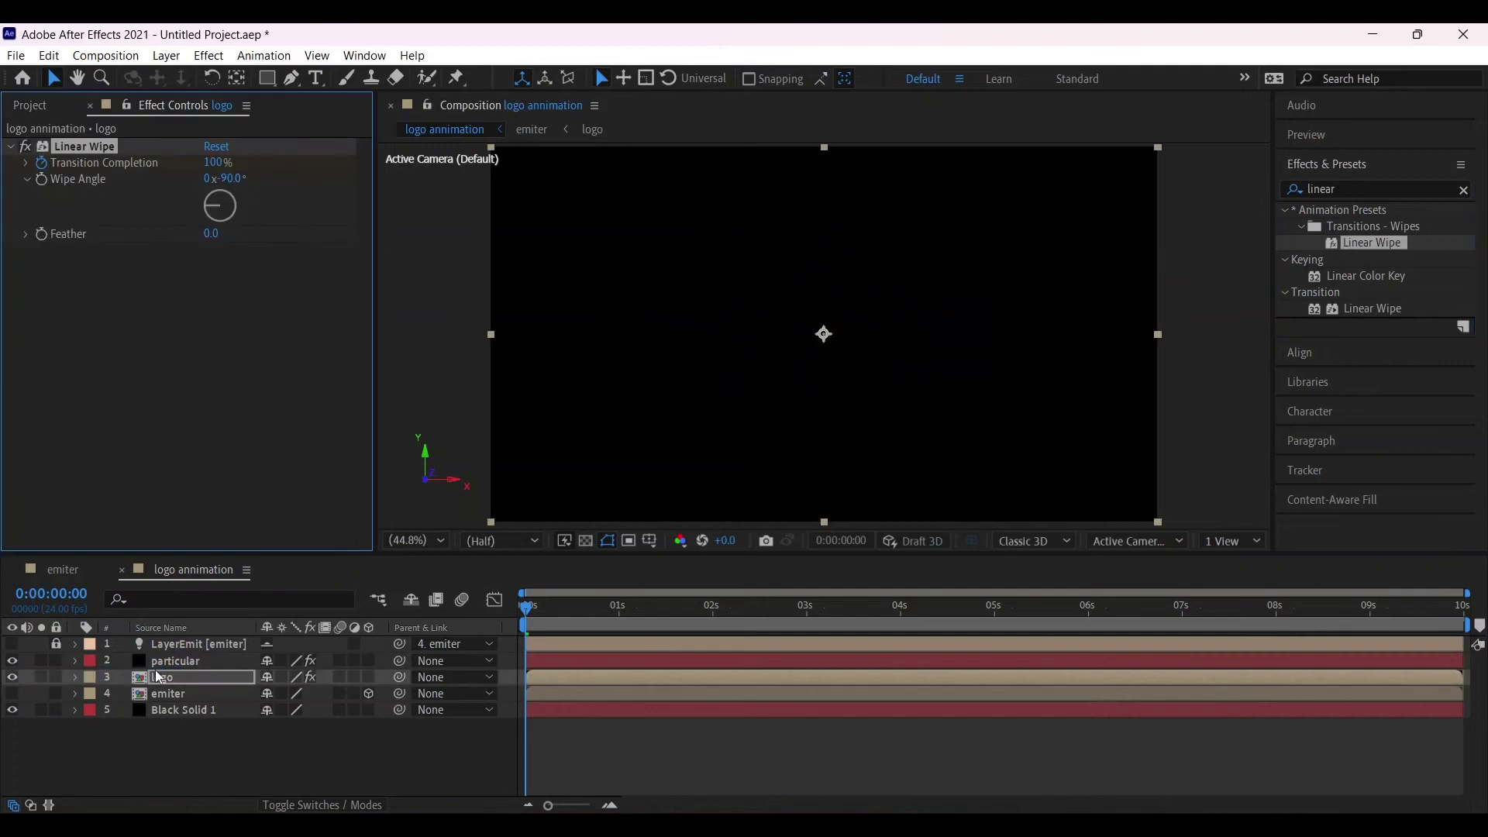
# - Set the Linear Wipe angle to 270° and feather to 62, with the time near six seconds
pyautogui.moveTo(205, 221); pyautogui.dragTo(211, 212)
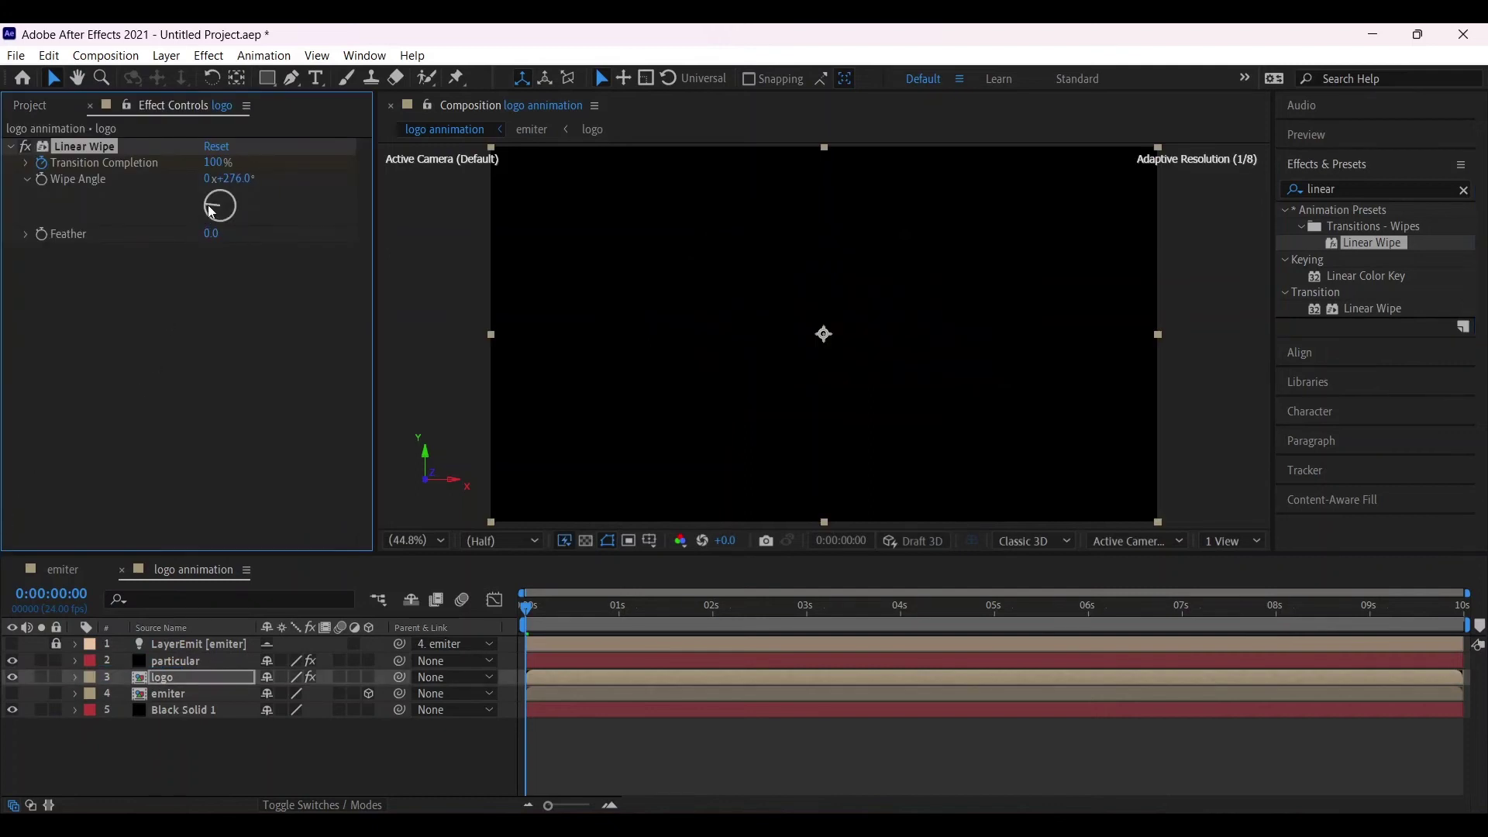
pyautogui.click(232, 179)
pyautogui.click(245, 178)
pyautogui.write('0')
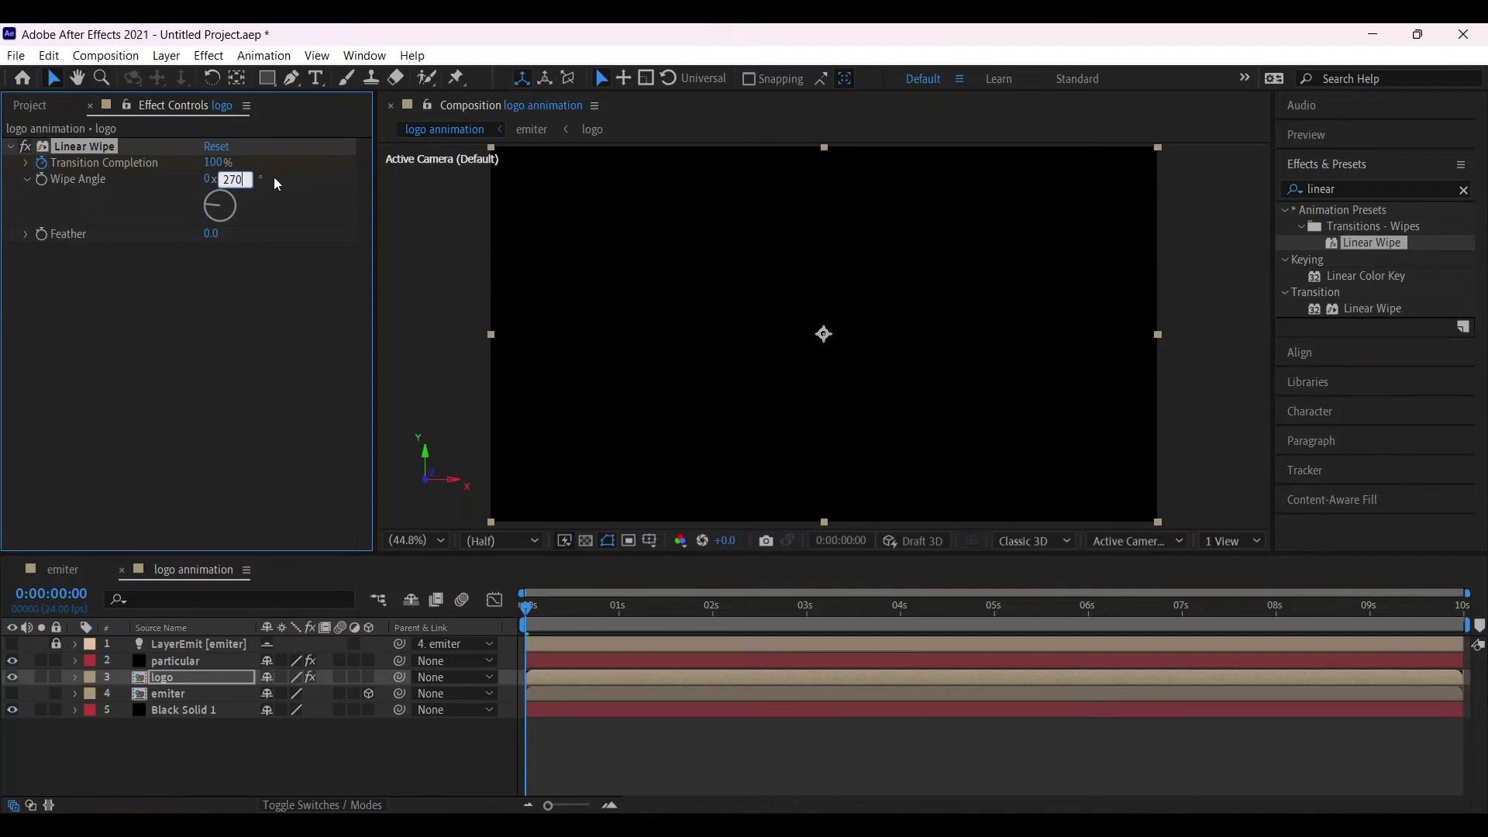
pyautogui.click(211, 234)
pyautogui.press('BackSpace')
pyautogui.write('62')
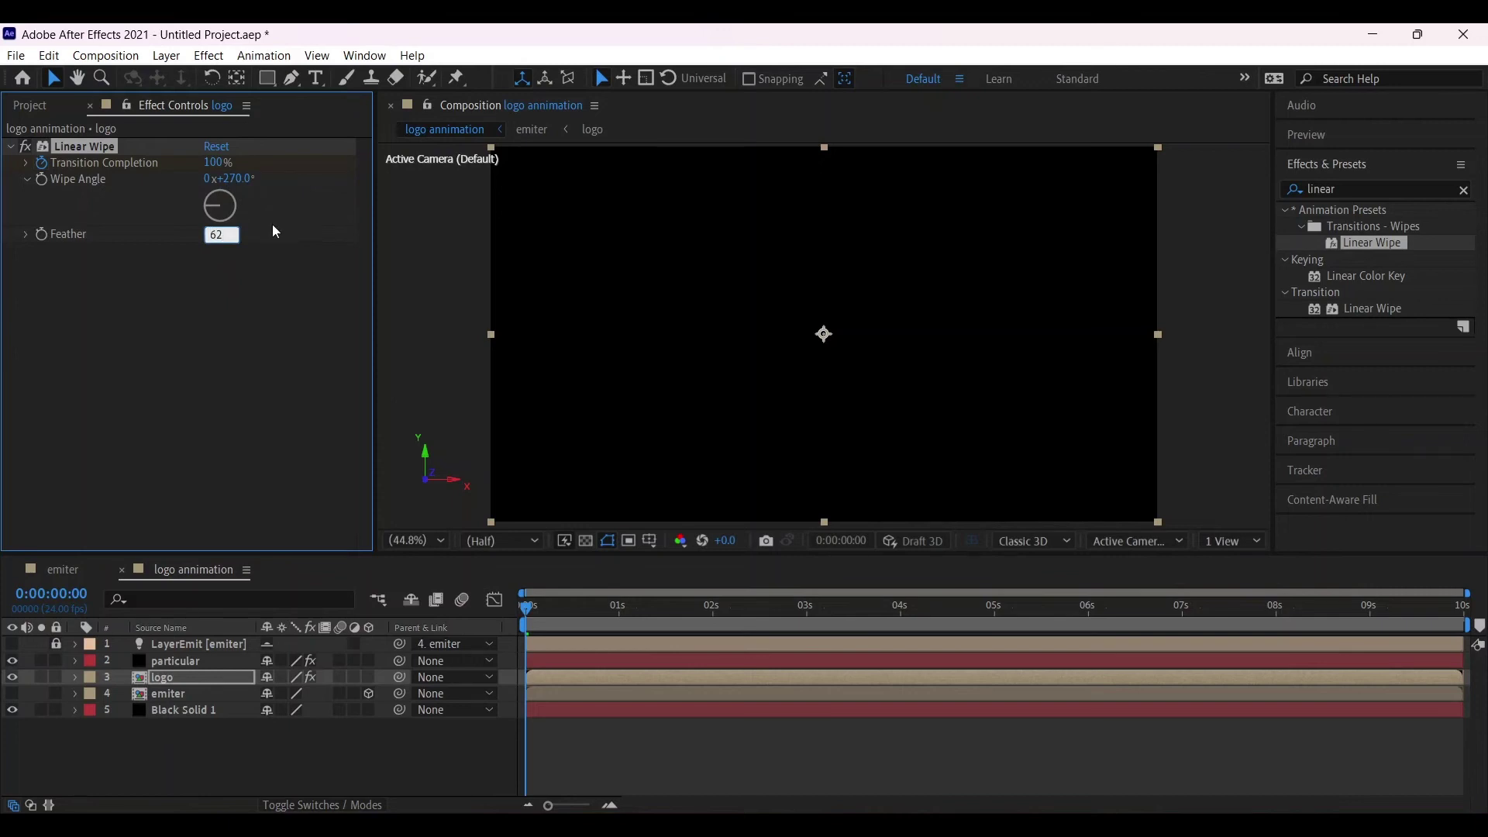
pyautogui.press('Return')
pyautogui.moveTo(539, 612); pyautogui.dragTo(1092, 616)
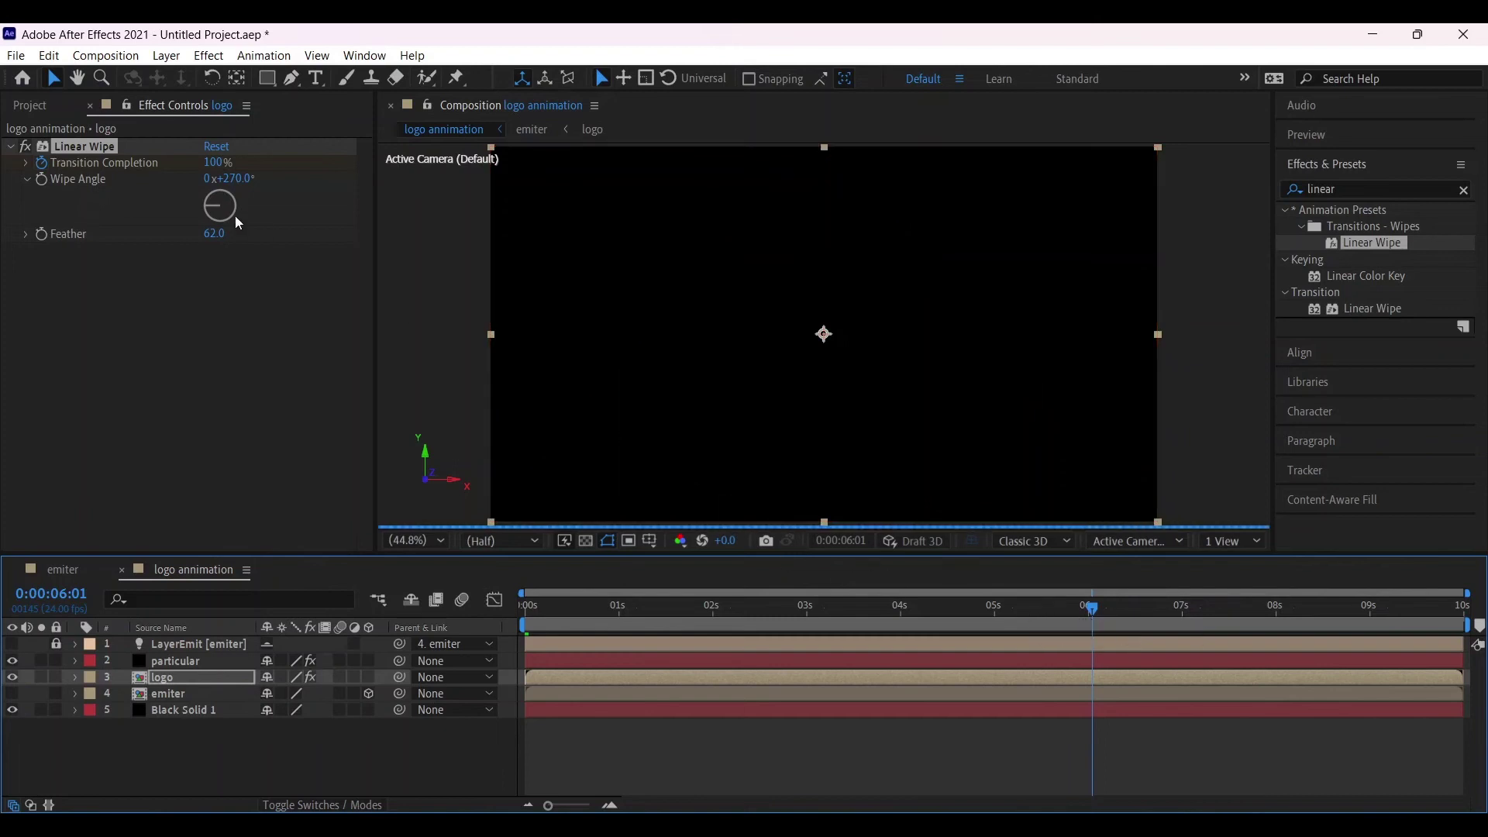
# - Set the wipe's Transition Completion to 0% at about six seconds to fully reveal the logo
pyautogui.click(211, 162)
pyautogui.write('0')
pyautogui.press('Return')
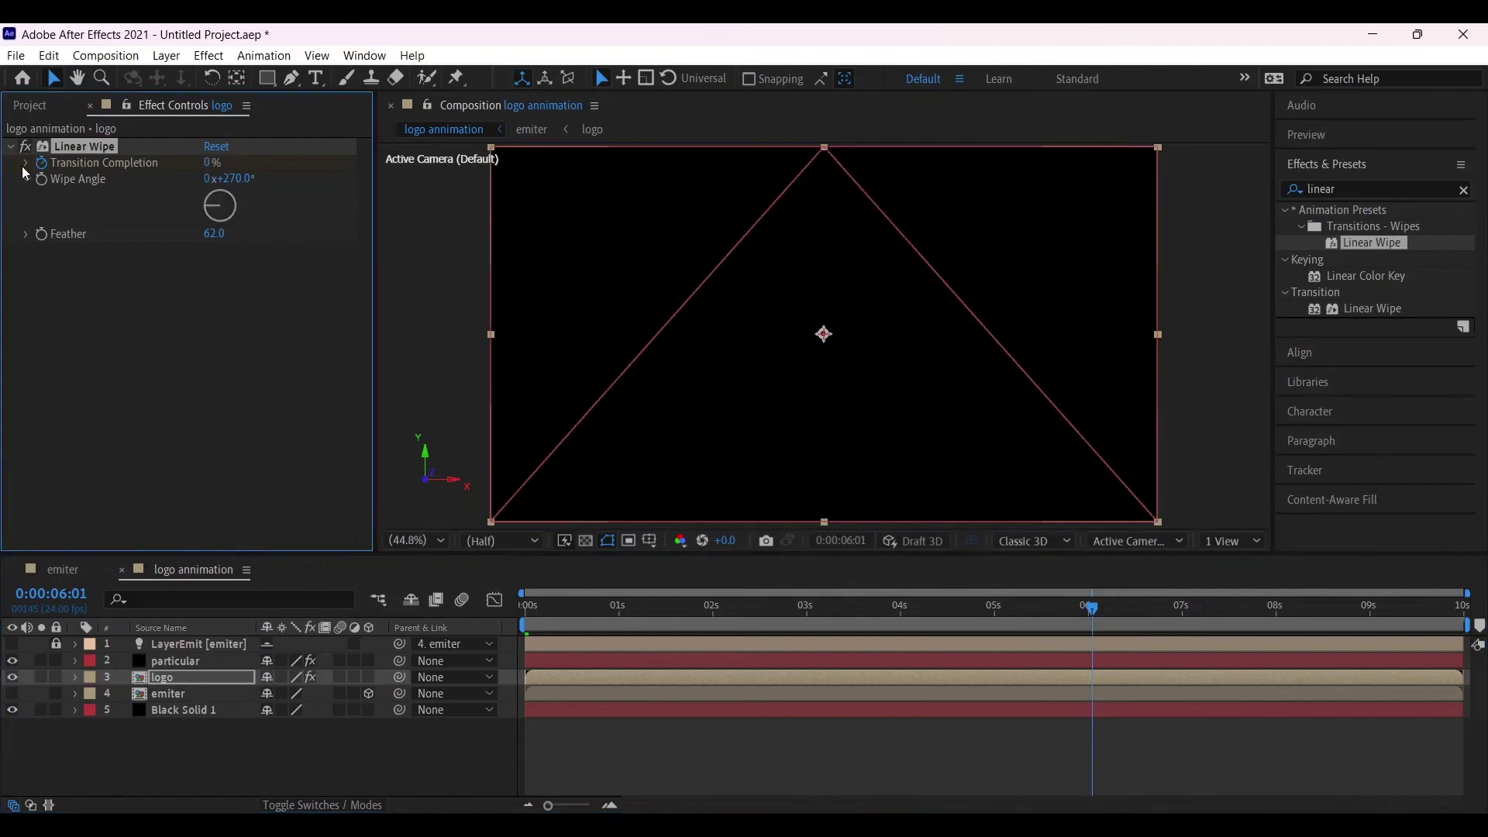
pyautogui.moveTo(1092, 612)
pyautogui.mouseDown()
pyautogui.moveTo(1111, 618)
pyautogui.moveTo(1097, 618)
pyautogui.mouseUp()
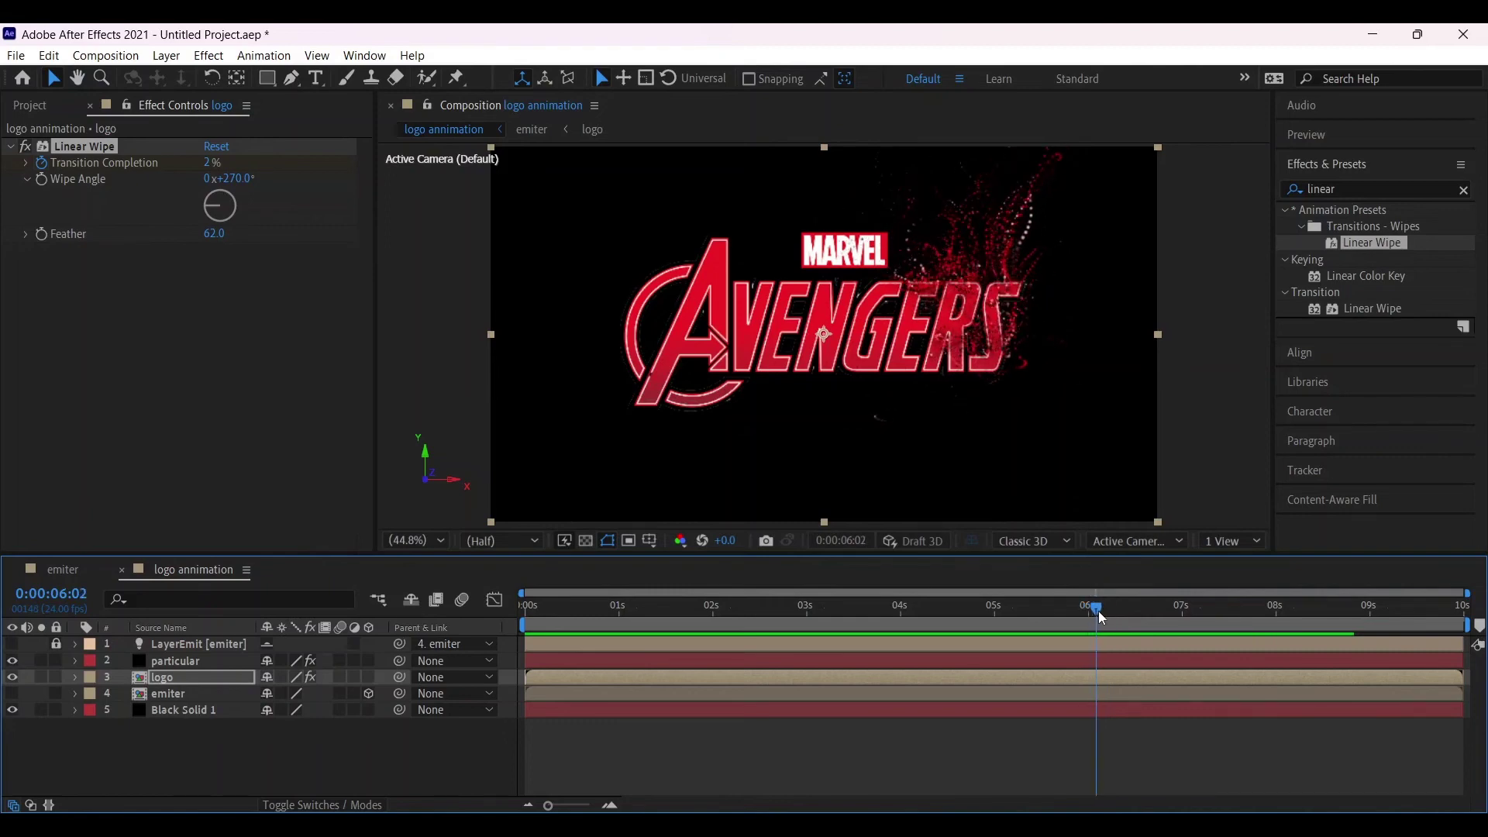
# - Keyframe the logo's Scale from 100% down to 80% at 6:16
pyautogui.click(170, 679)
pyautogui.press('s')
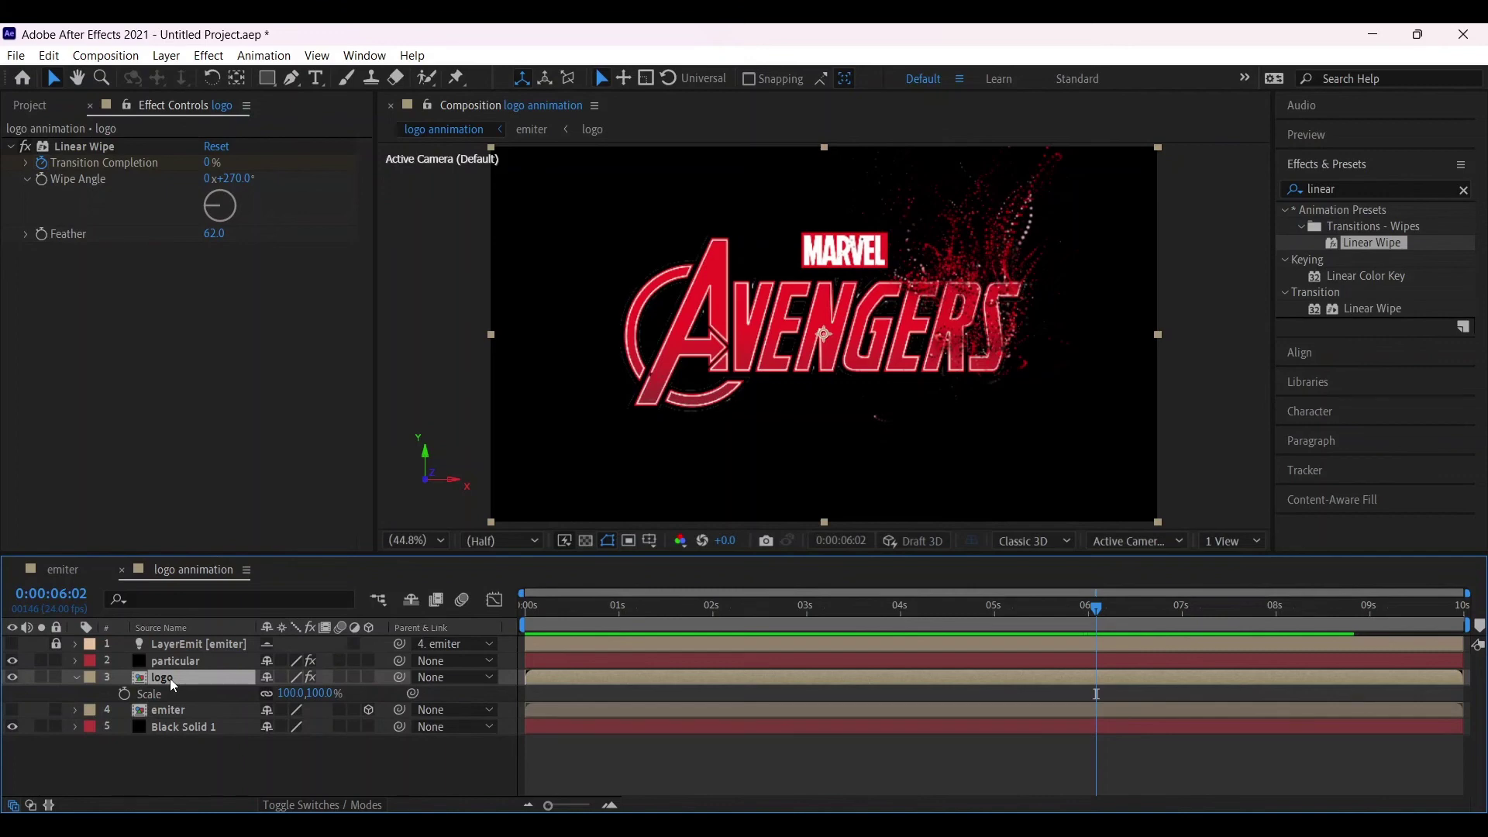
pyautogui.click(125, 693)
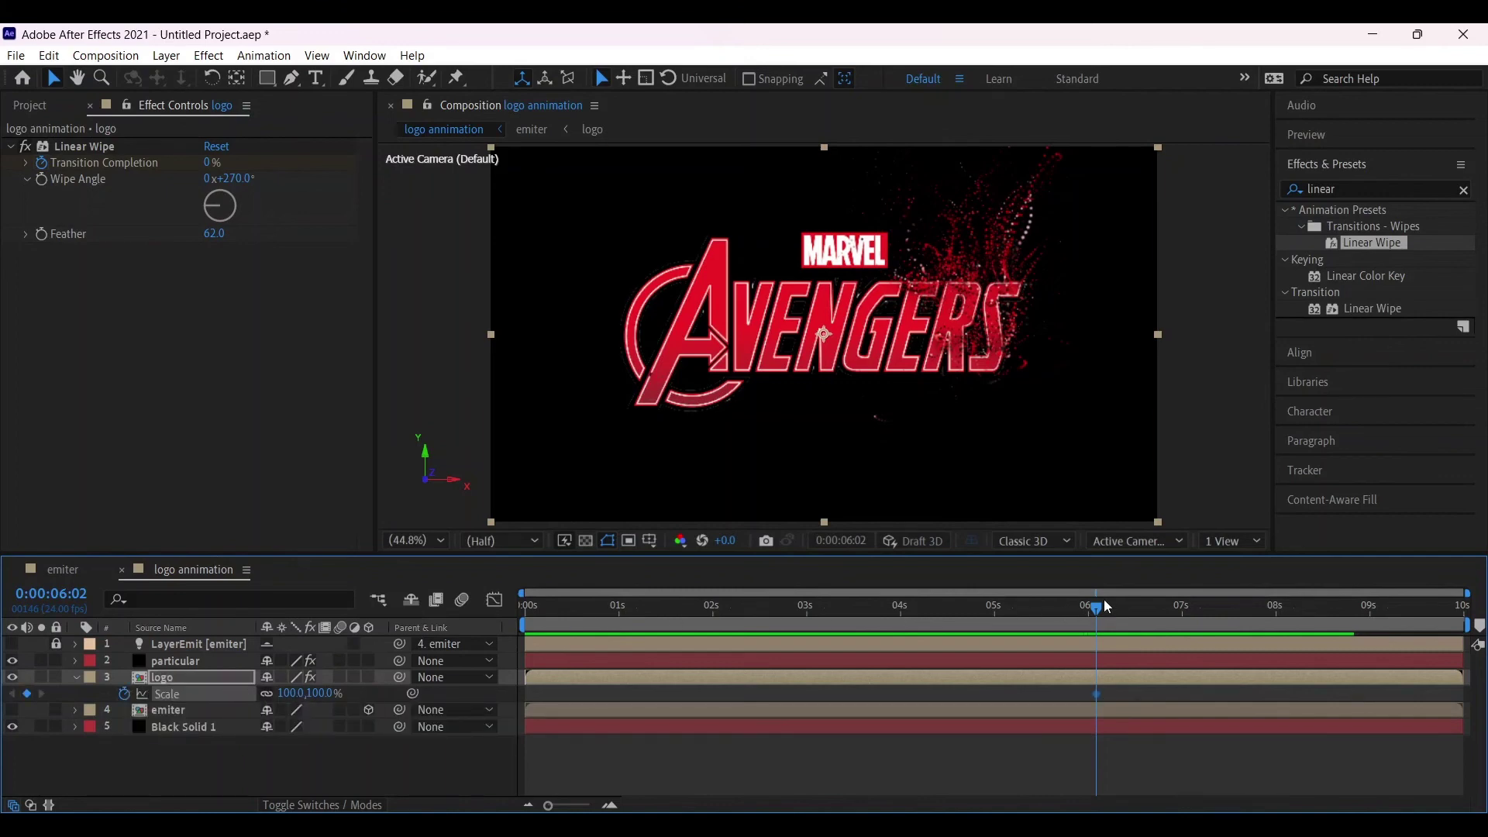
pyautogui.moveTo(1100, 608); pyautogui.dragTo(1152, 616)
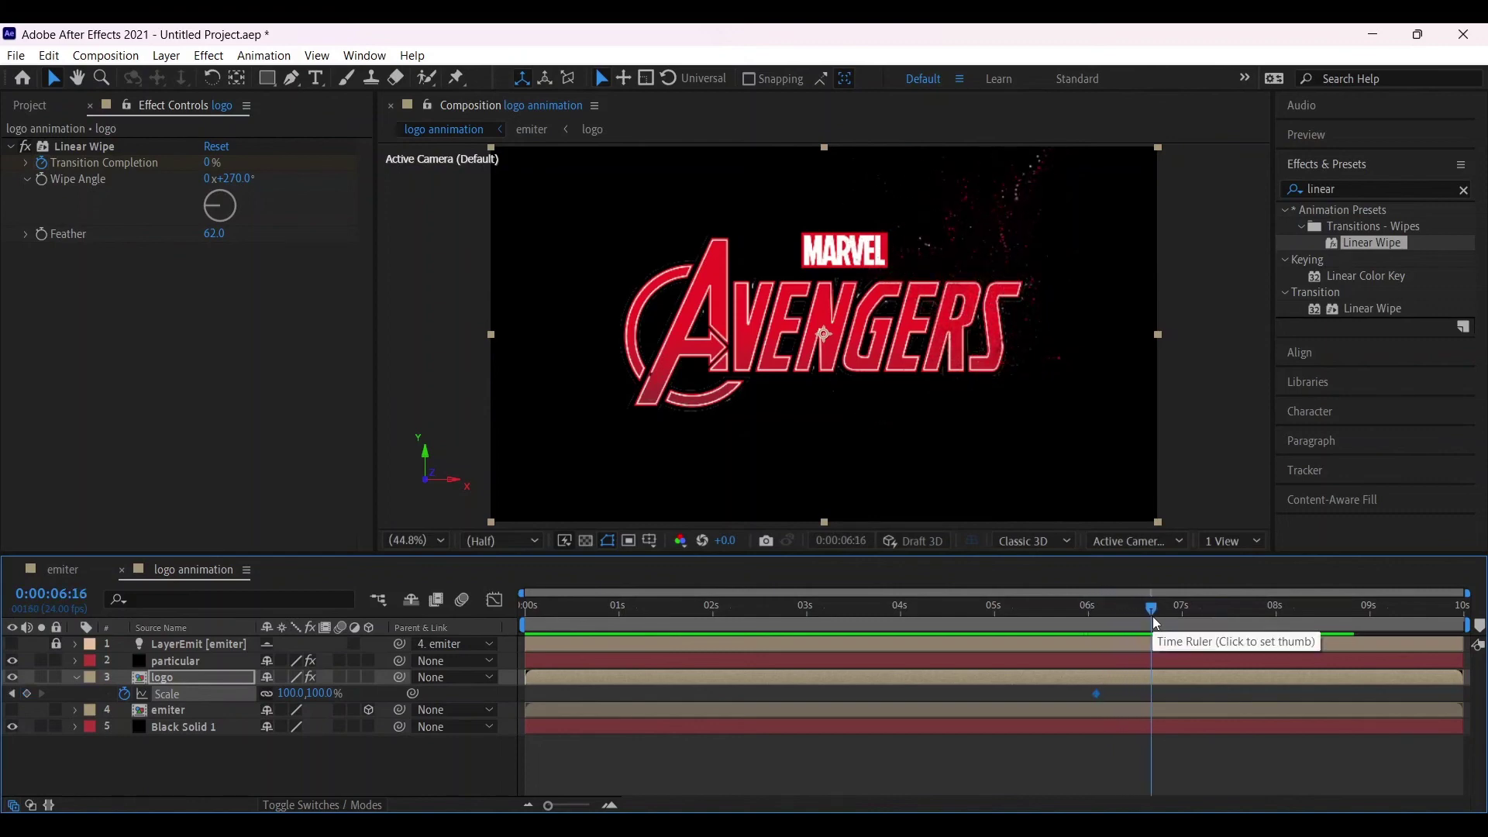
pyautogui.click(305, 693)
pyautogui.write('80')
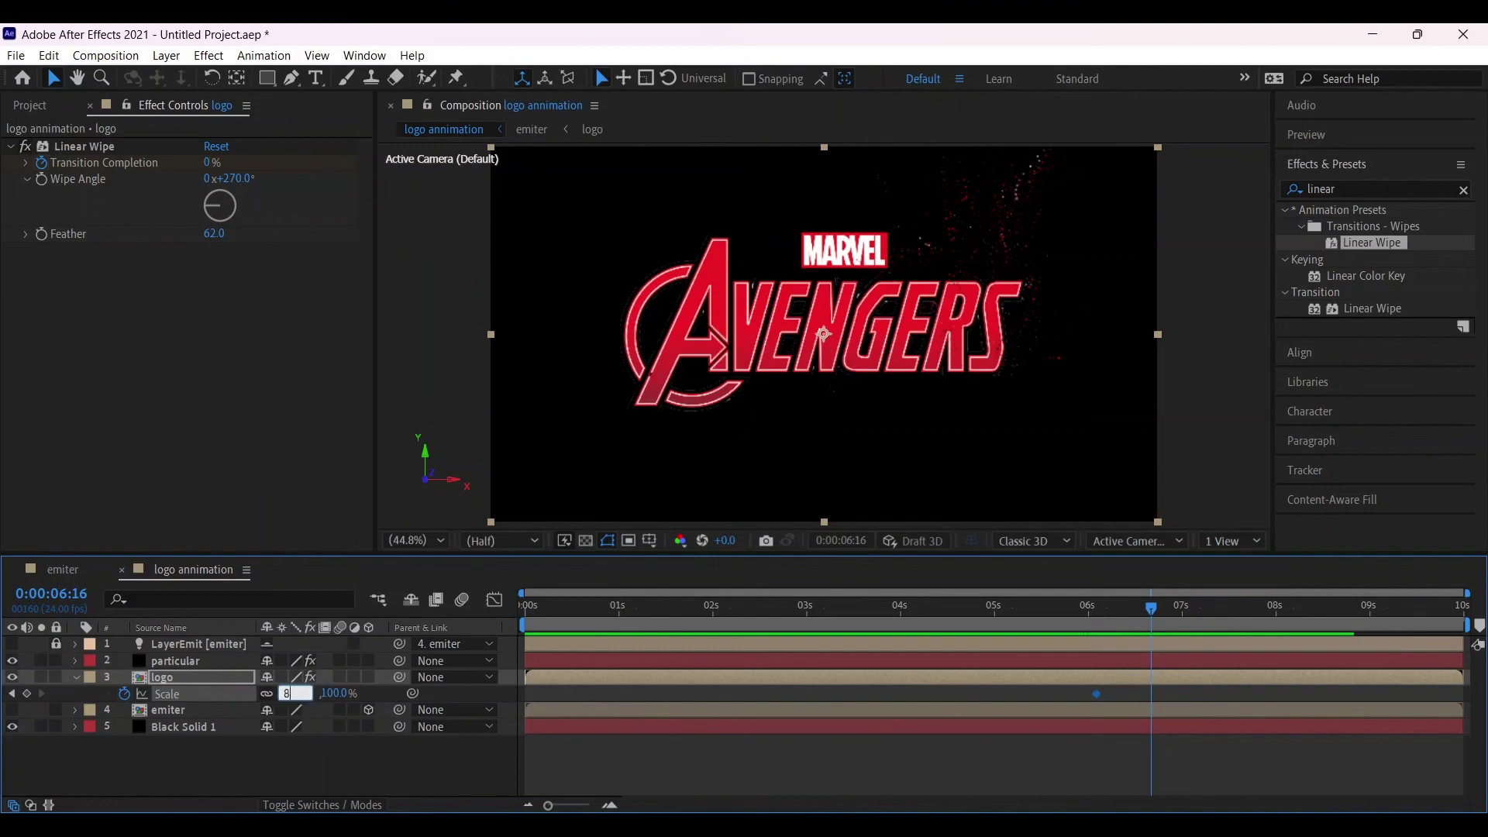
pyautogui.press('Return')
# - Select both Scale keyframes and adjust them in the Graph Editor
pyautogui.click(1163, 694)
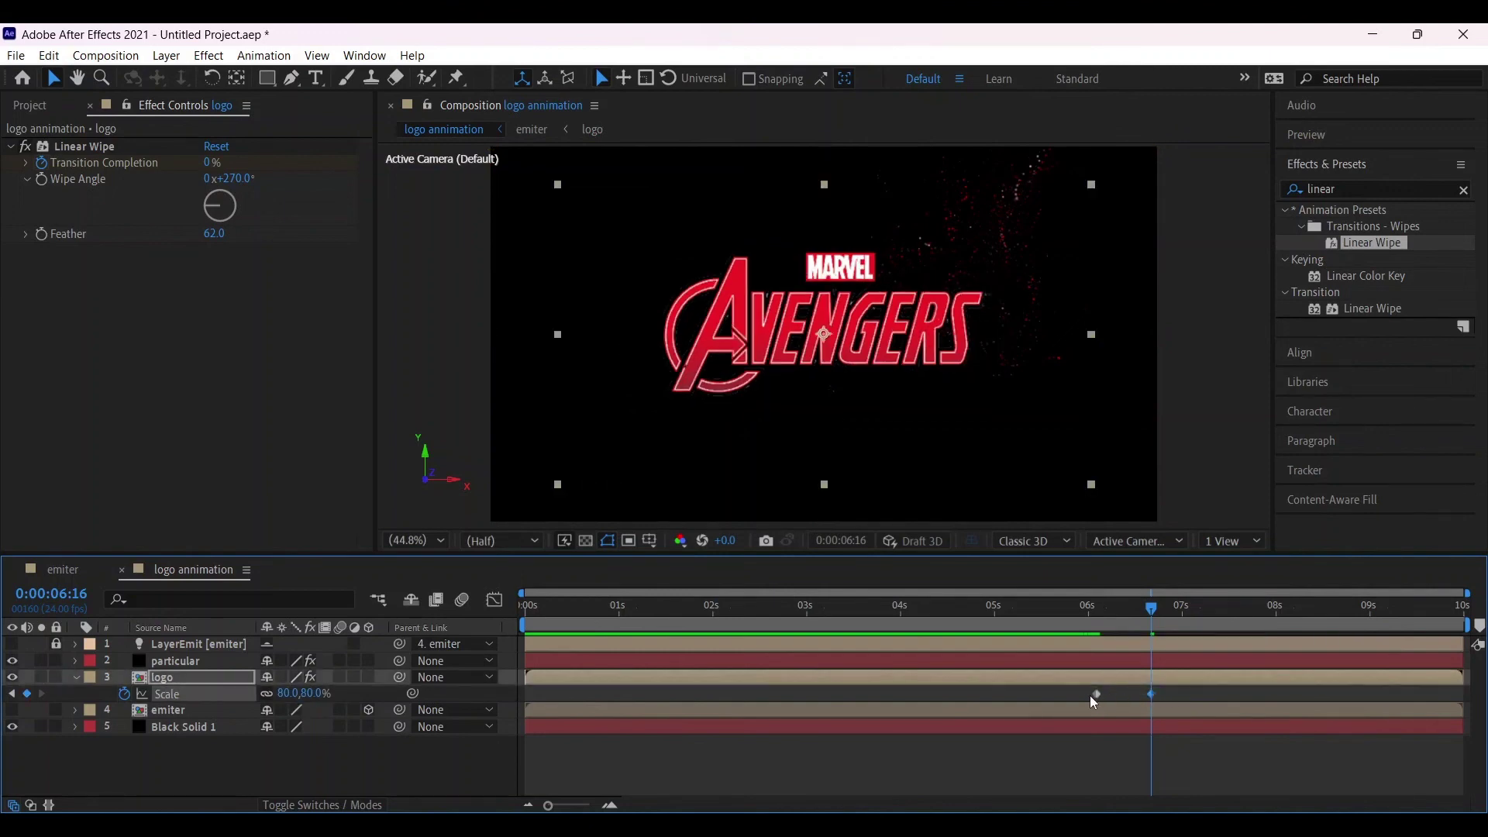
pyautogui.moveTo(1169, 693); pyautogui.dragTo(1084, 696)
pyautogui.click(501, 600)
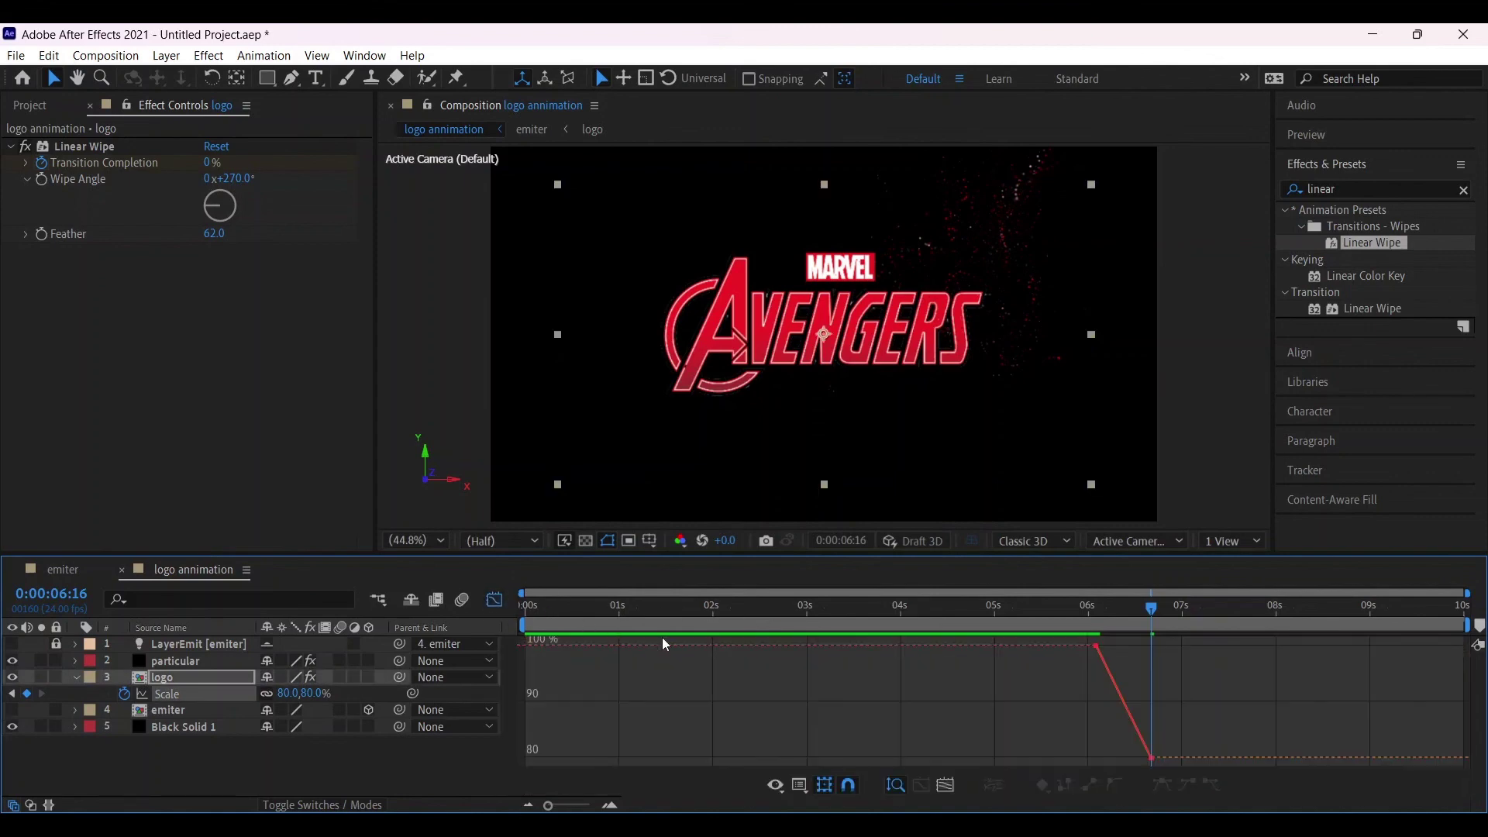
pyautogui.moveTo(1152, 758); pyautogui.dragTo(967, 715)
# - Drag the Scale curve handles in the Graph Editor to ease the 100% to 80% shrink
pyautogui.moveTo(1242, 702); pyautogui.dragTo(1033, 721)
pyautogui.moveTo(685, 555); pyautogui.dragTo(685, 776)
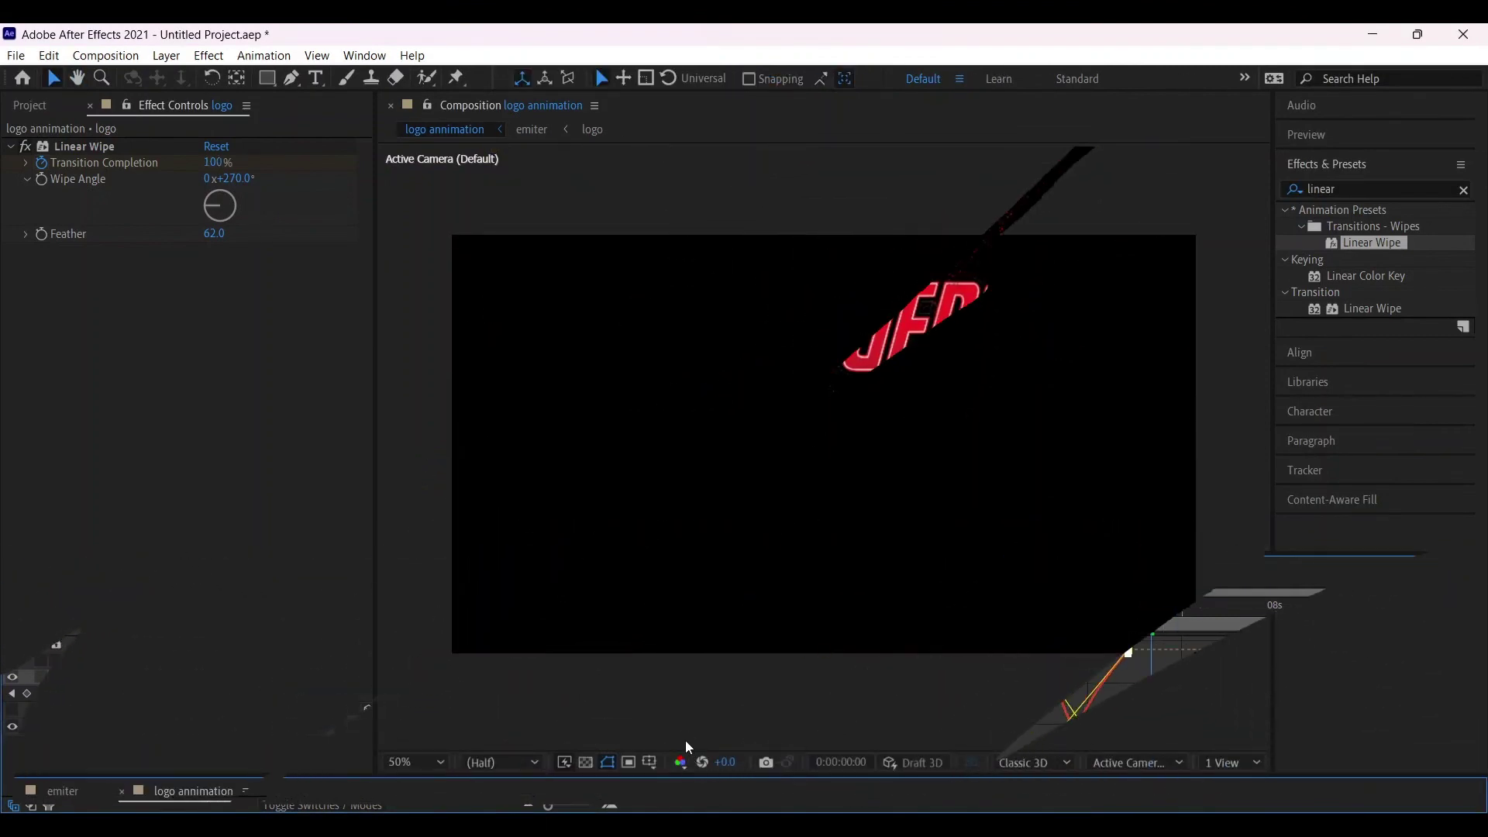